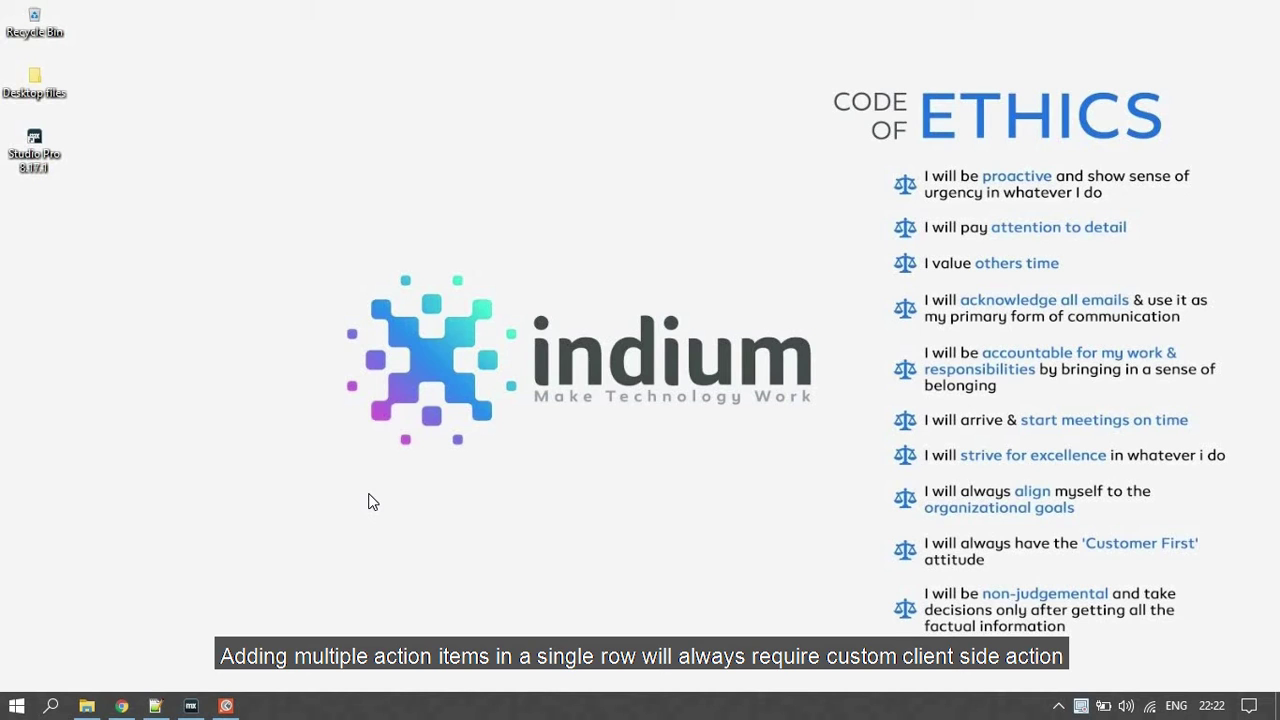
Examine the customer row's Actions pop-up menu in Studio Pro's Customer_Overview page and in the running app in Chrome
click(190, 707)
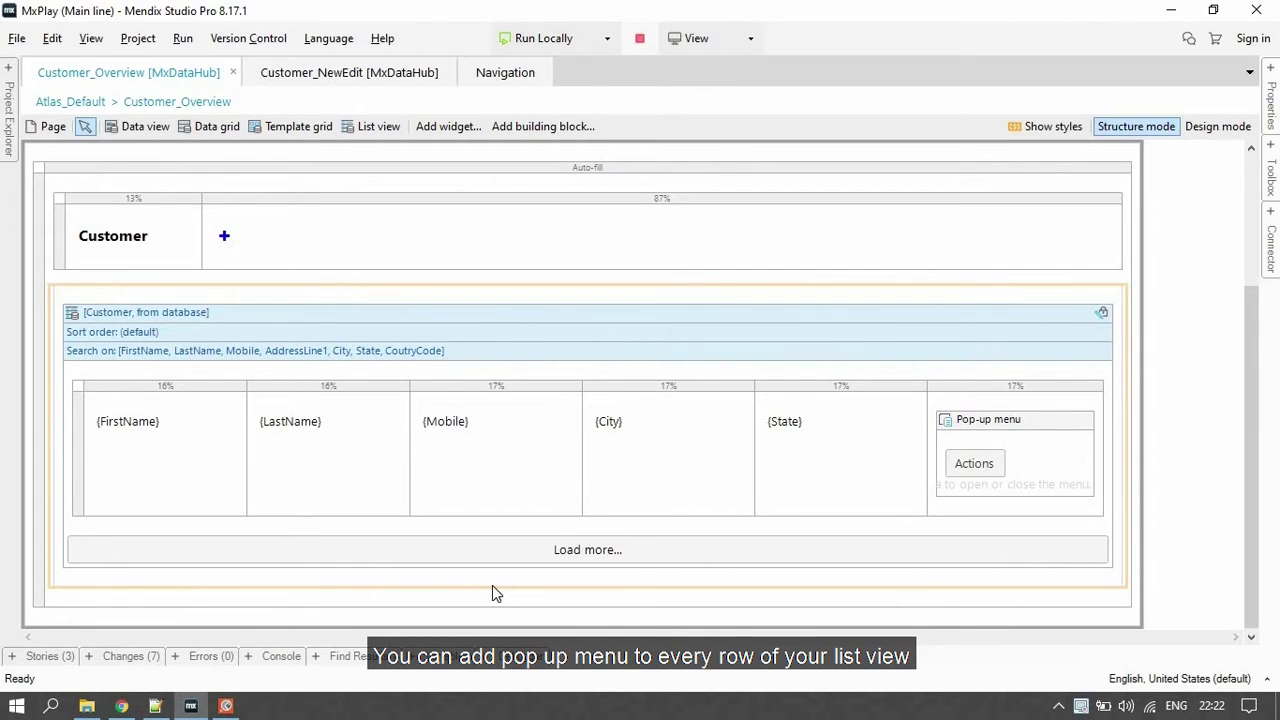
click(121, 707)
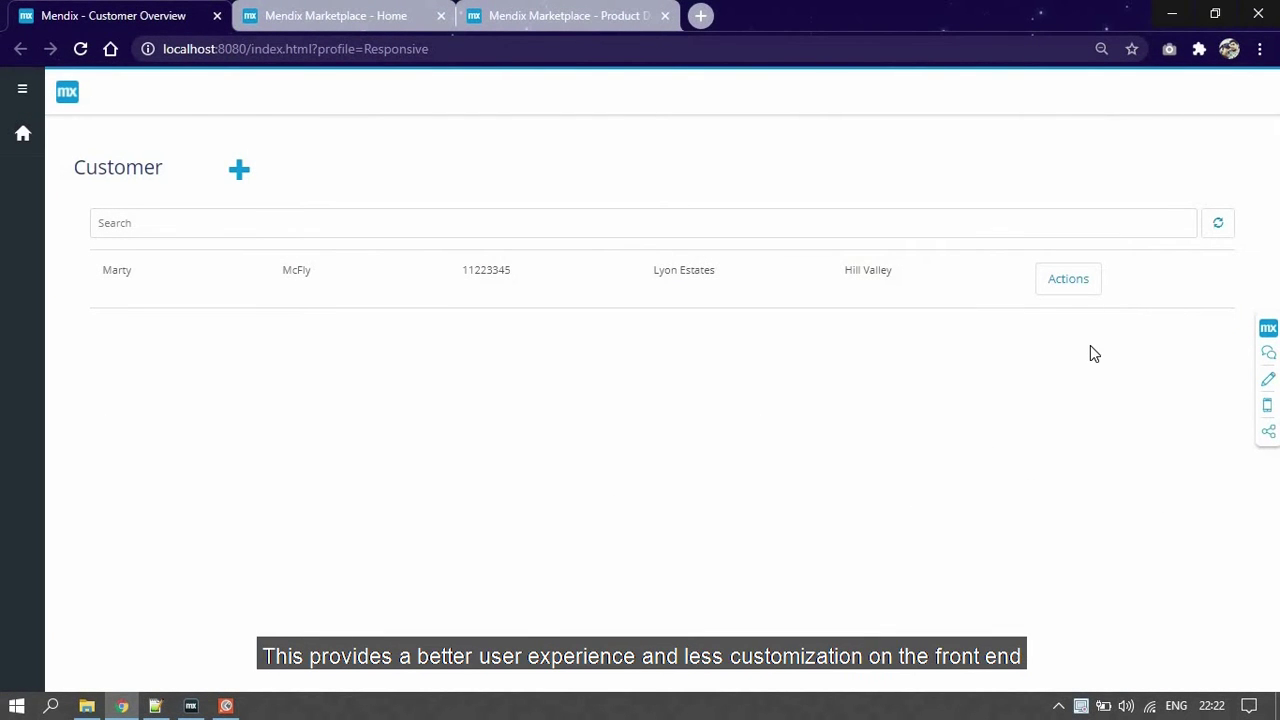
click(1072, 282)
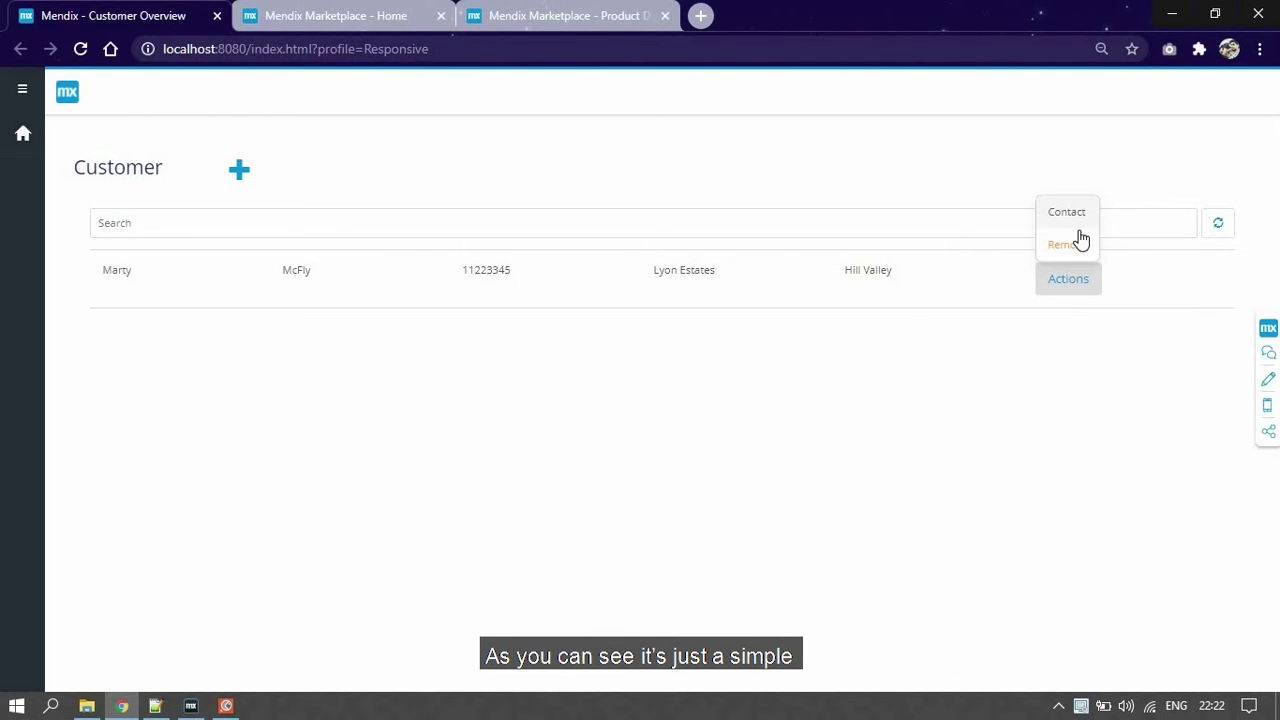
click(1087, 347)
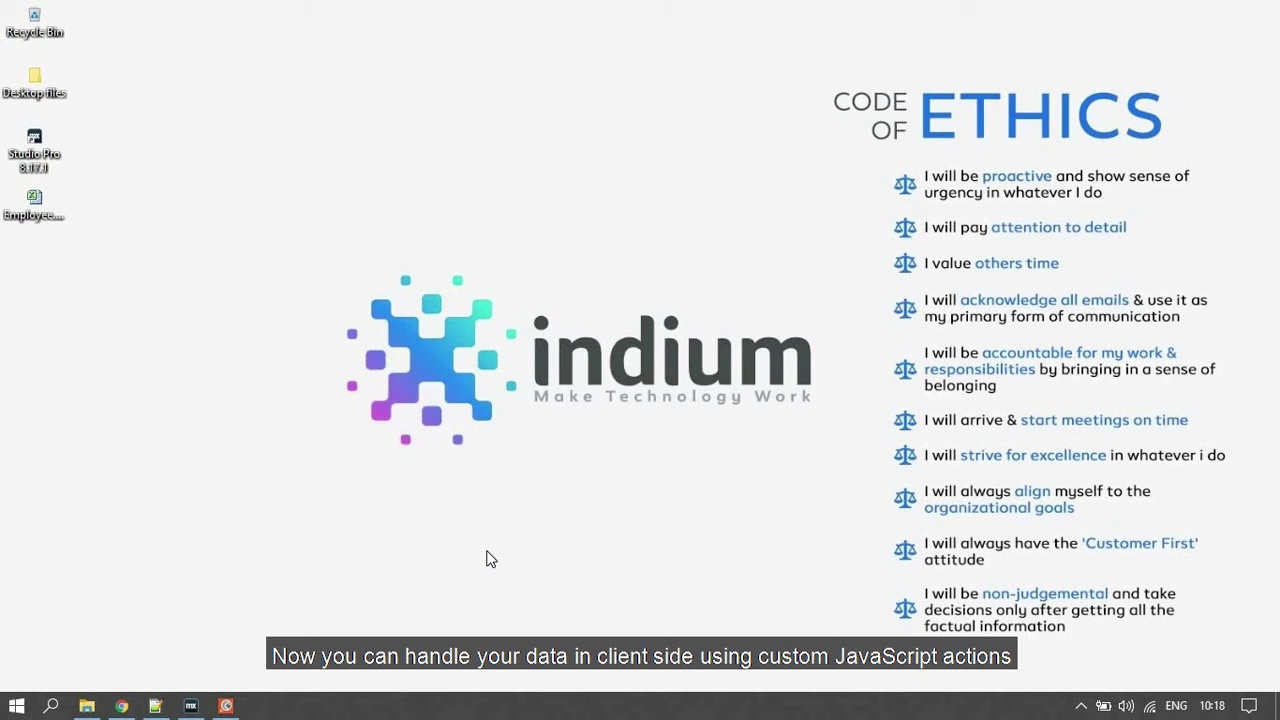
Switch to Mendix Studio Pro and add a JavaScript action named JavaScript_action_Web to the MxDataHub module
click(197, 708)
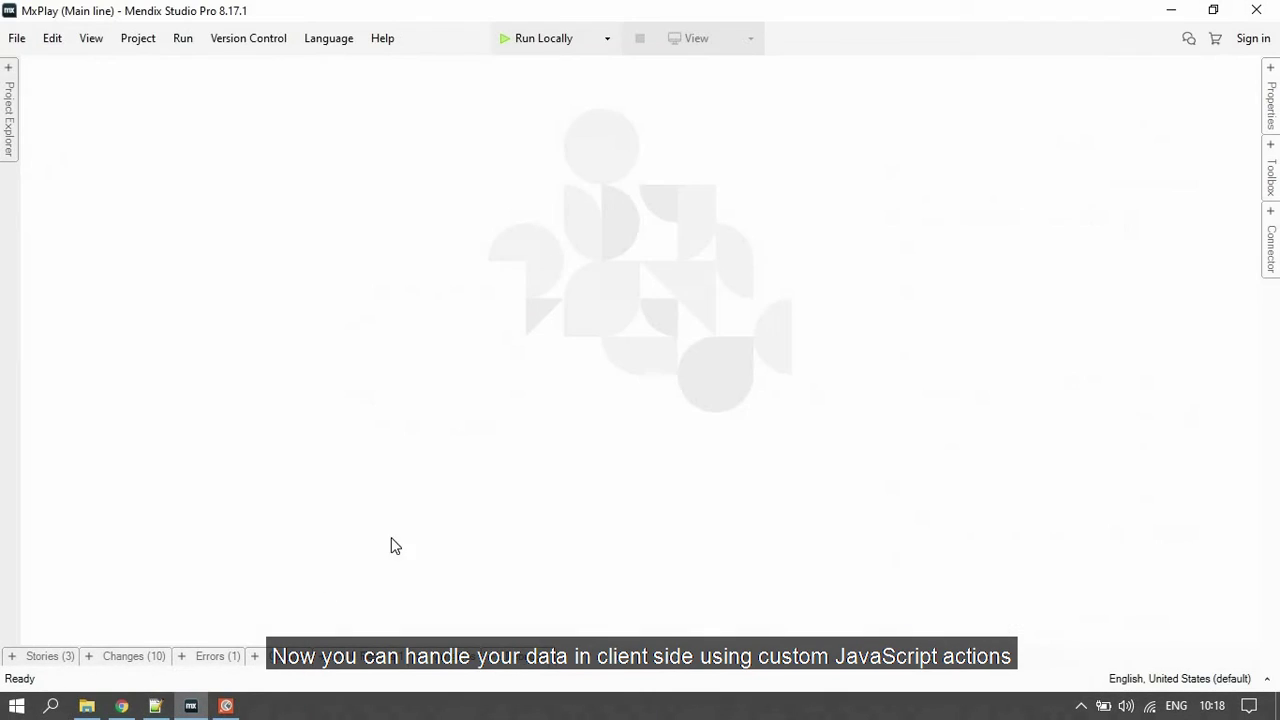
click(9, 109)
right_click(112, 298)
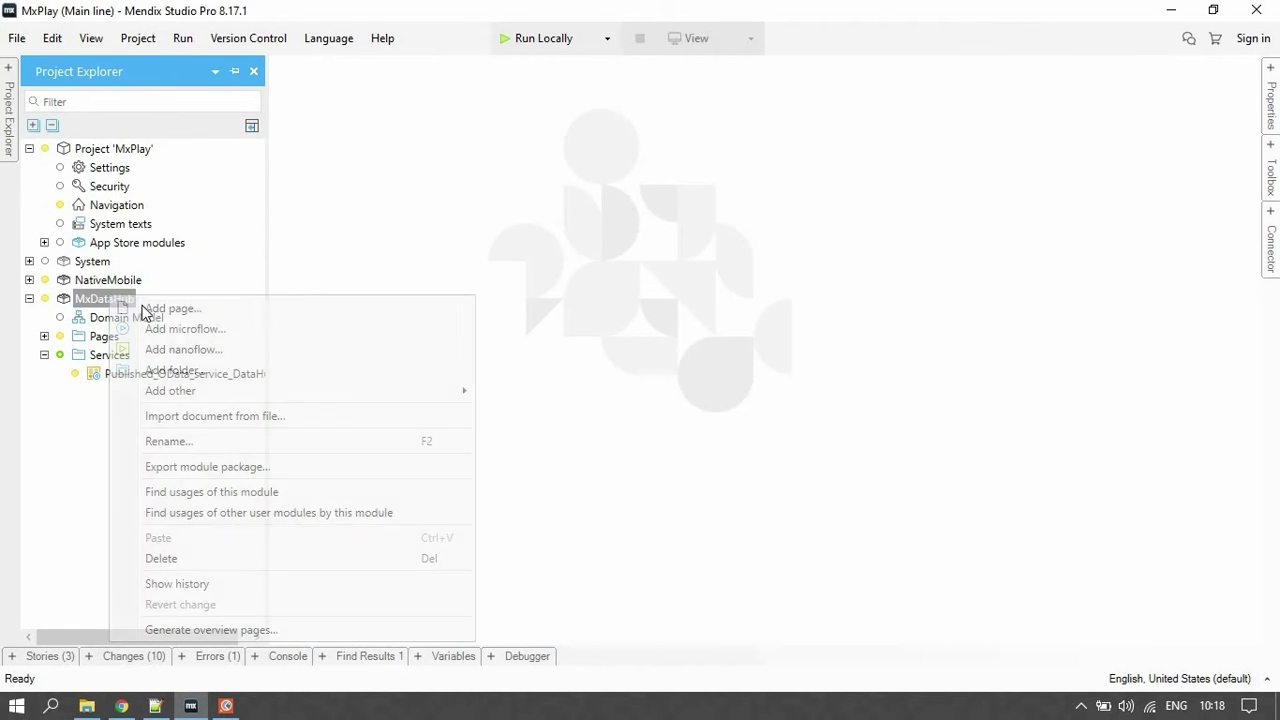
mouse_move(326, 401)
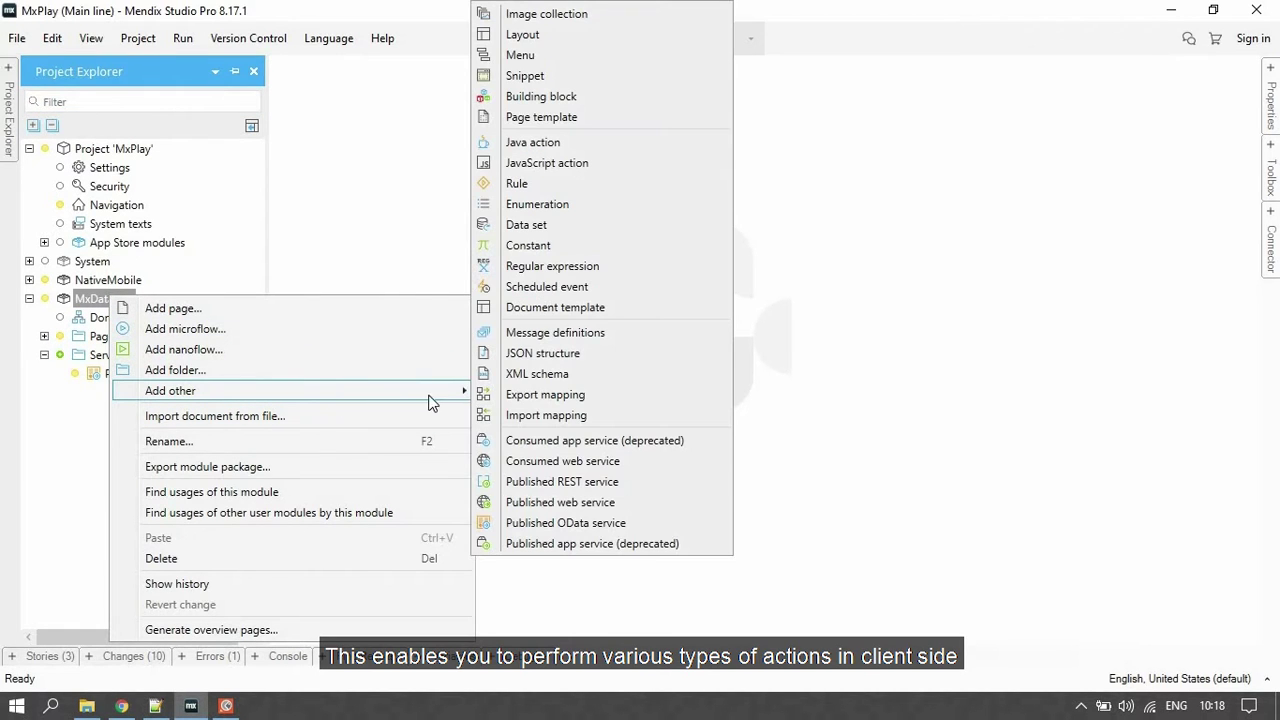
click(637, 164)
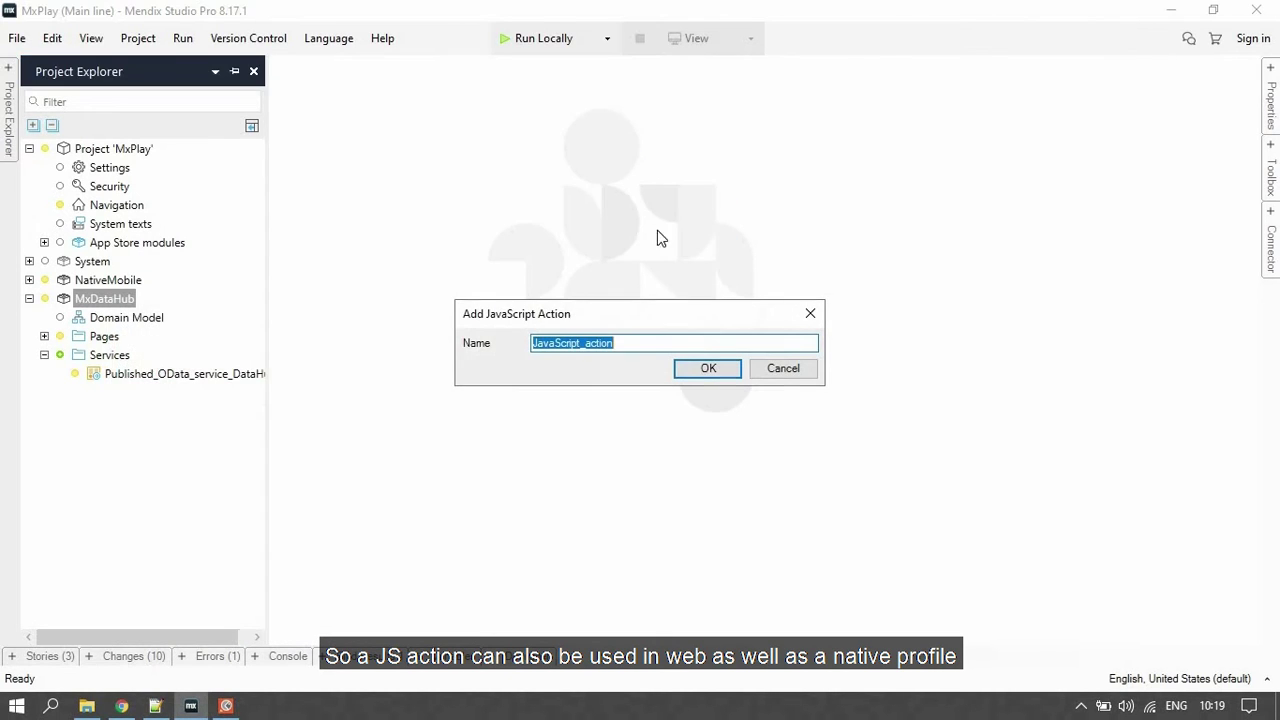
click(707, 350)
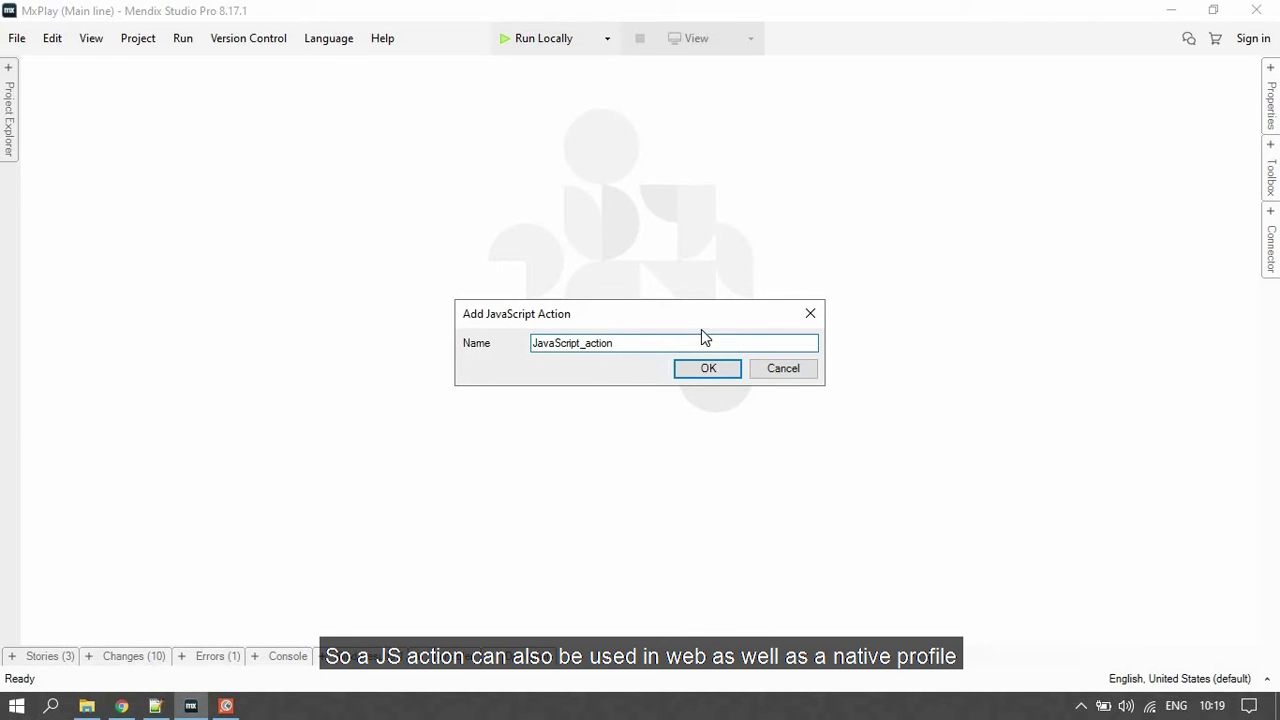
text(_)
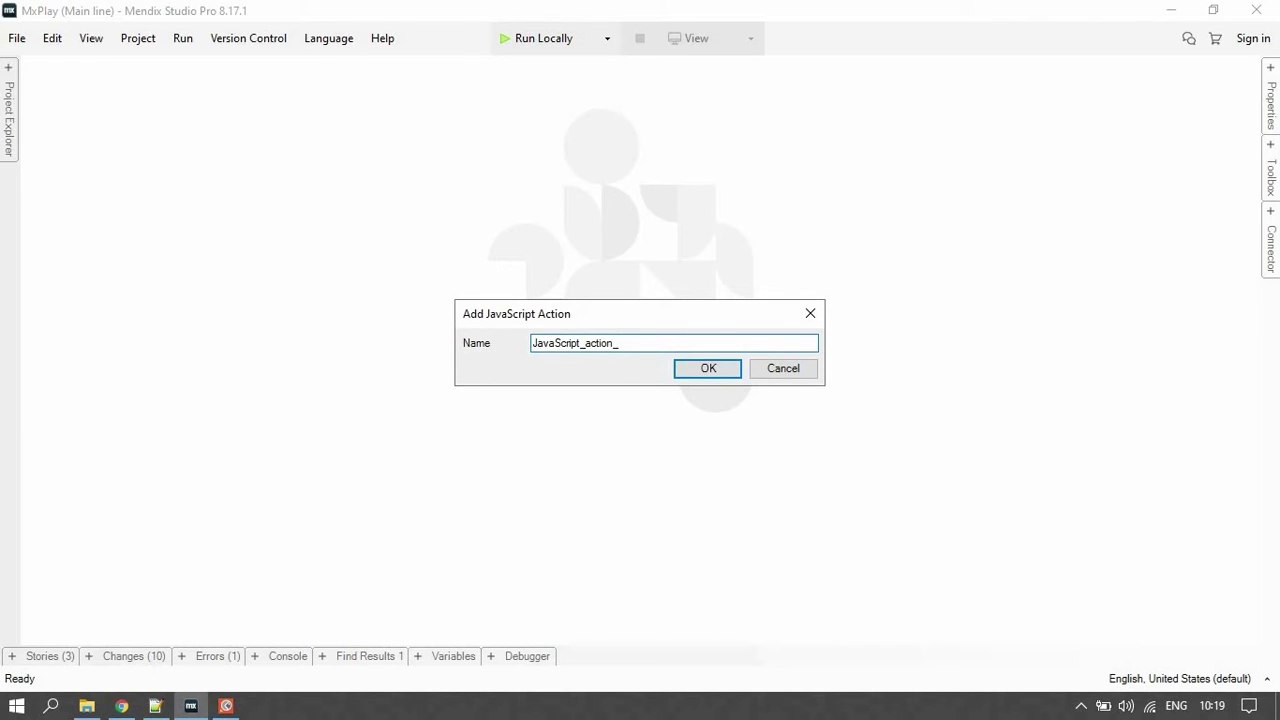
text(Web)
click(720, 370)
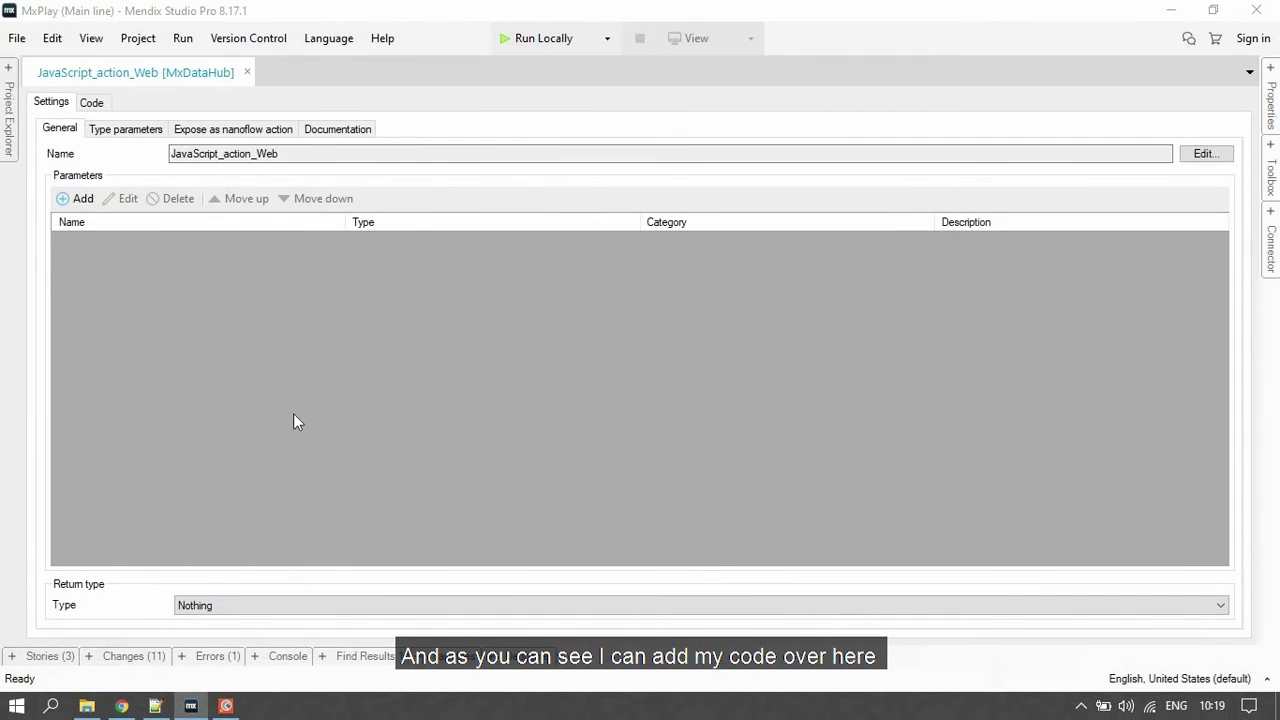
Remove the placeholder throw new Error line from the action's user code section and save the action
click(91, 103)
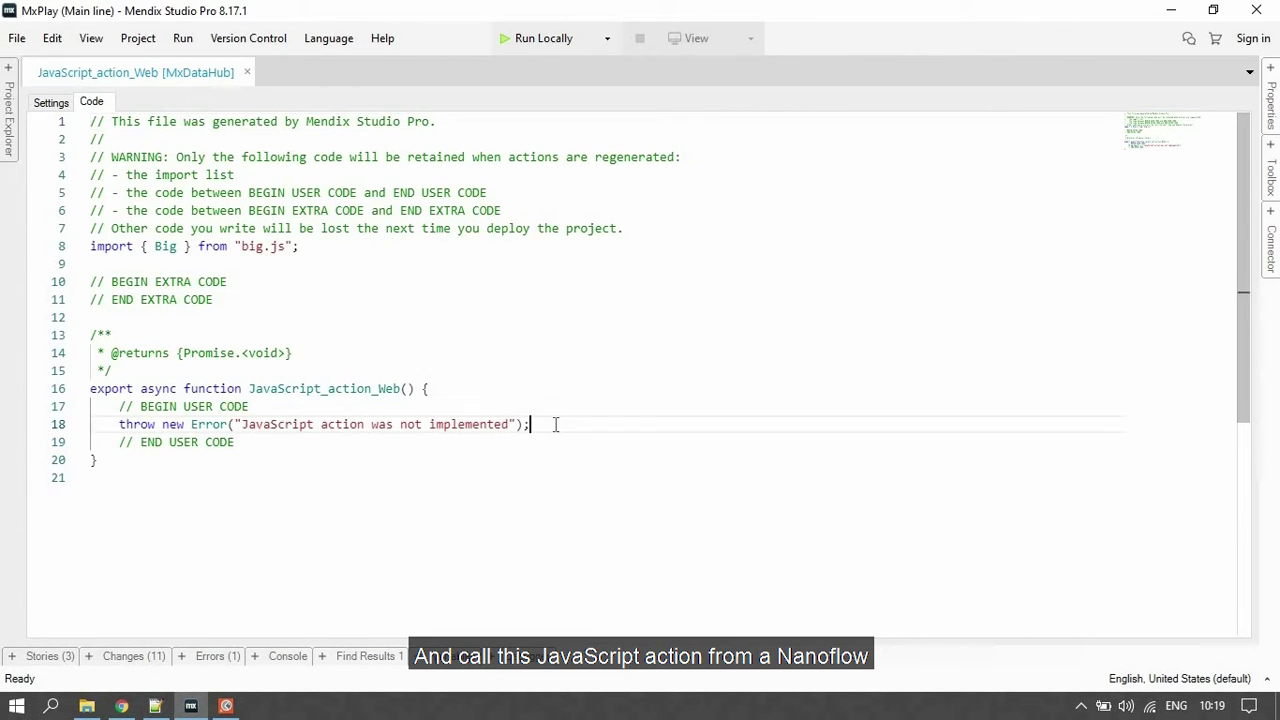
drag(530, 424, 124, 424)
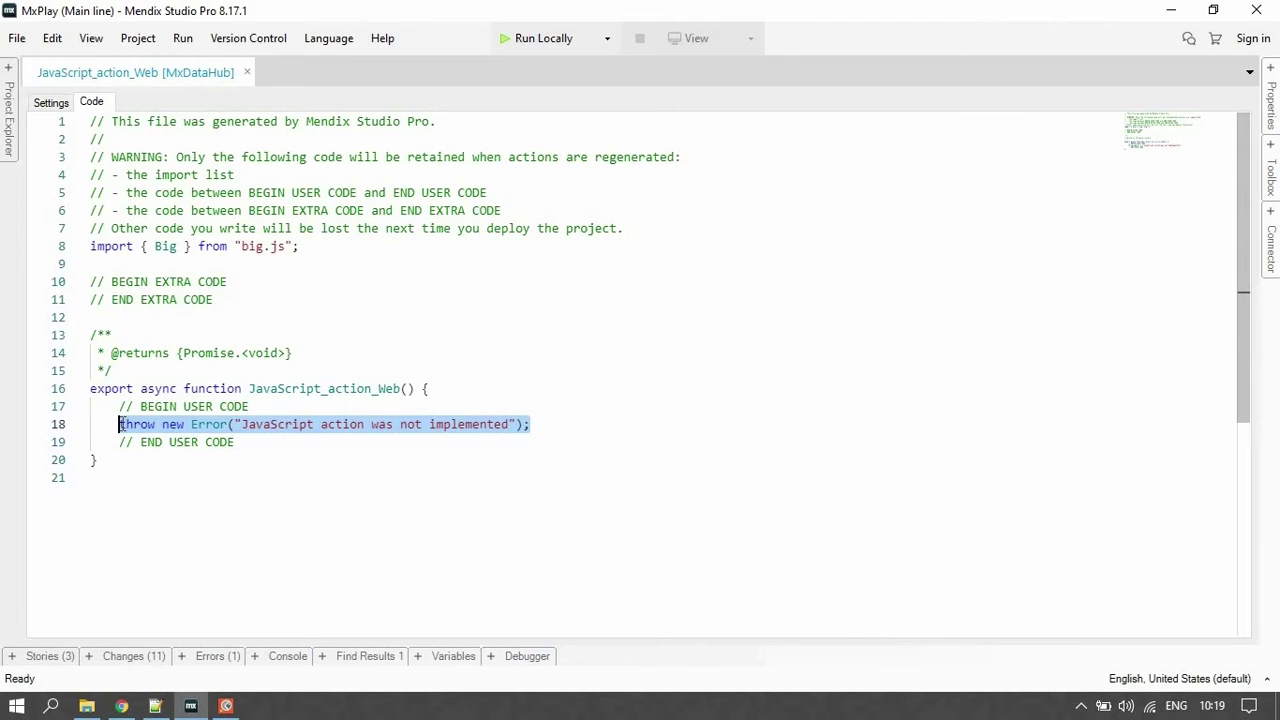
key(Delete)
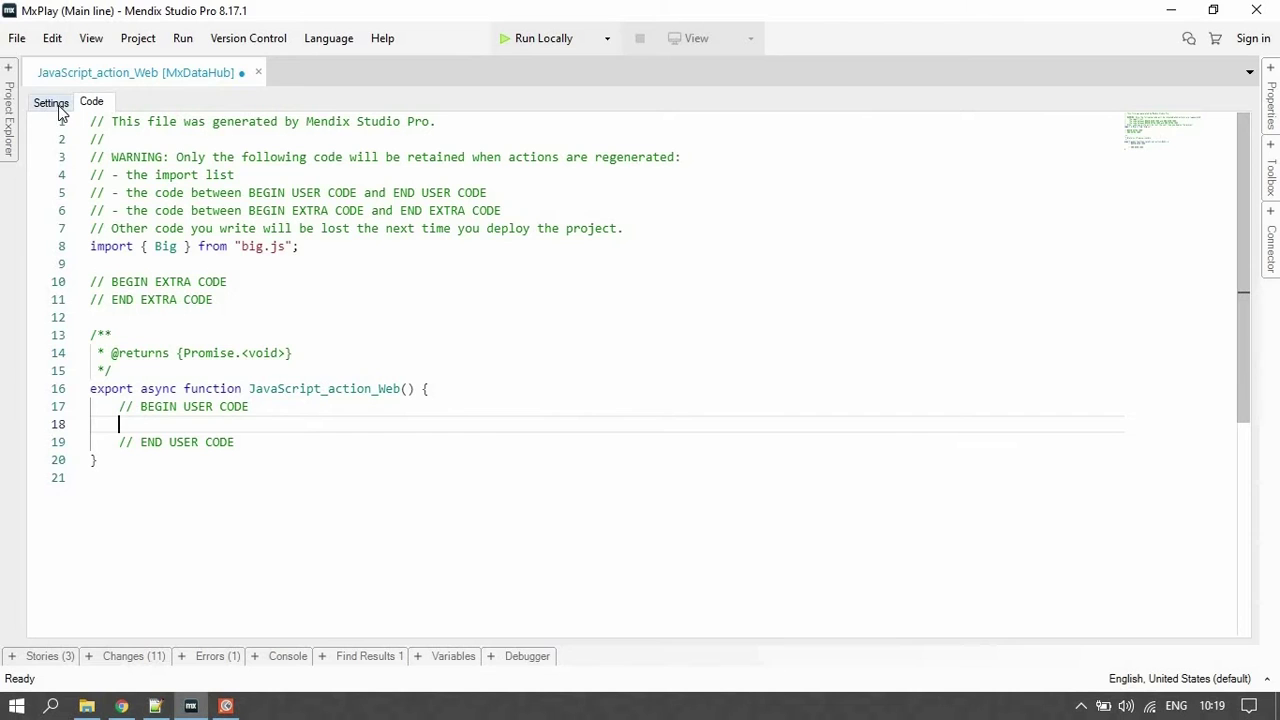
key(ctrl+s)
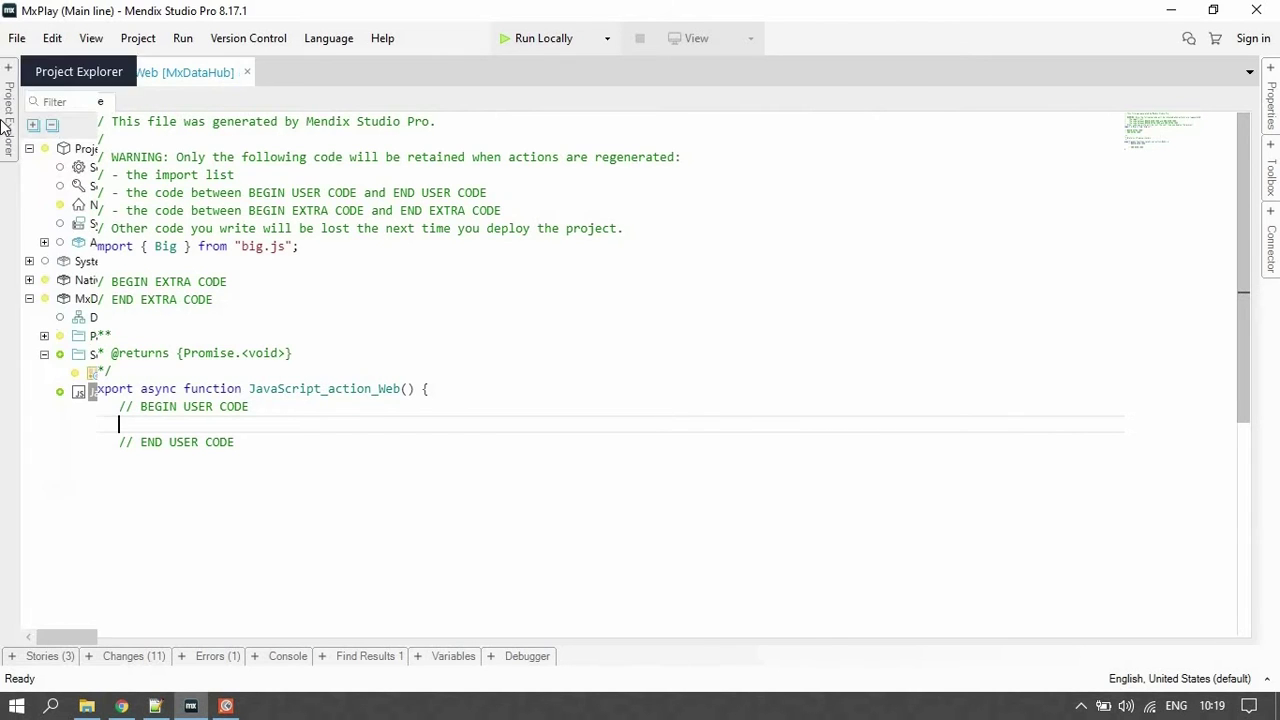
Add a nanoflow named ACT_CallJSA to the MxDataHub module and insert a call to JavaScript_action_Web between its start and end events
click(6, 133)
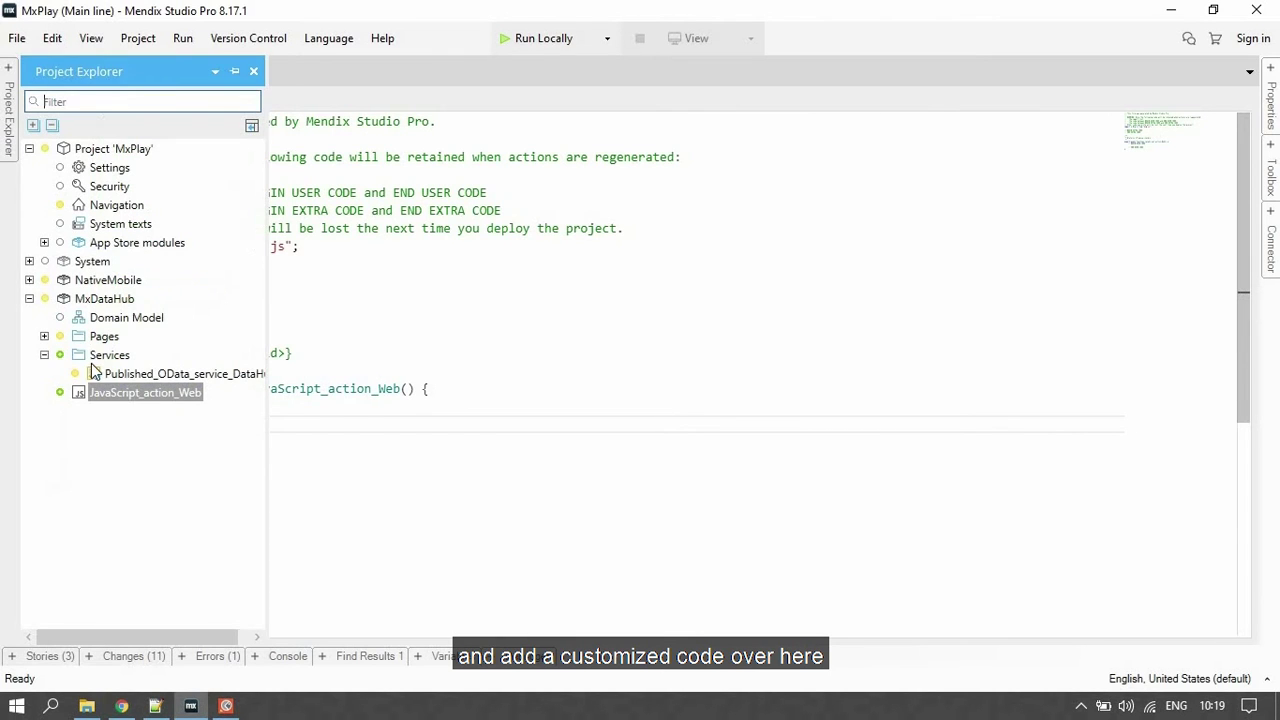
right_click(90, 301)
click(254, 366)
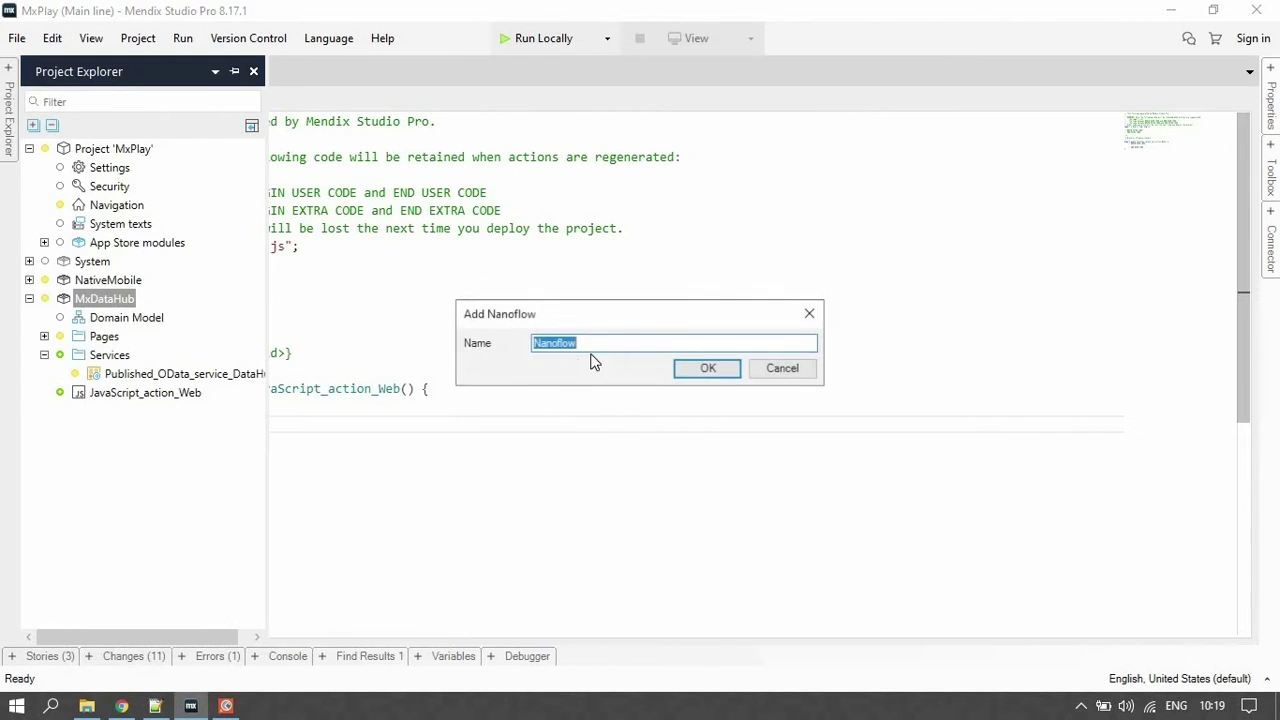
text(AXTR)
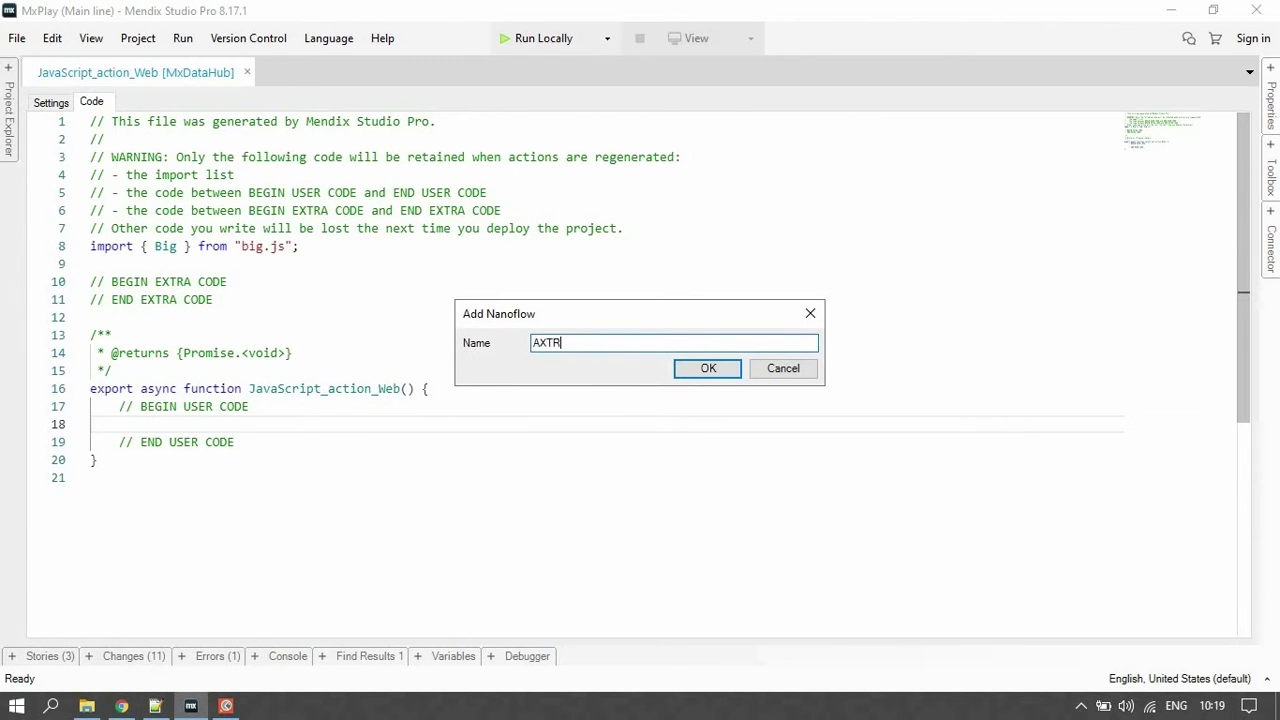
text(_)
key(BackSpace)
key(BackSpace)
key(BackSpace)
key(BackSpace)
text(CT_CallJS)
key(Return)
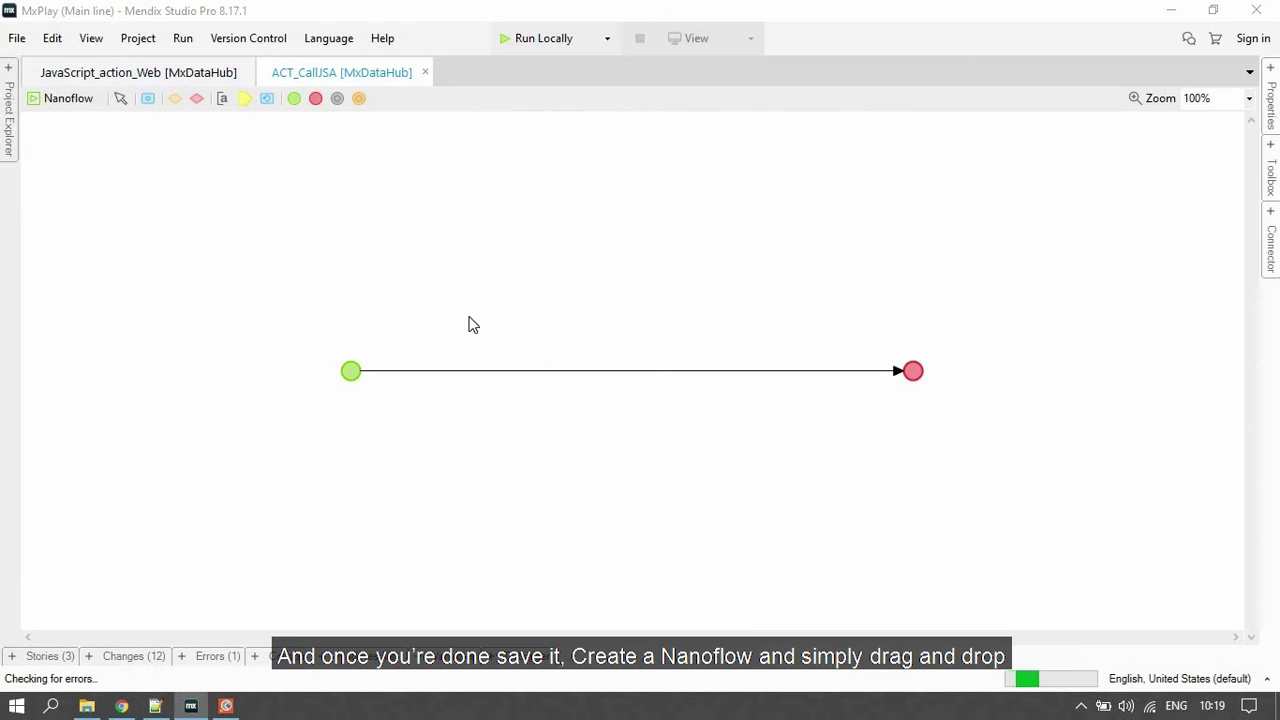
mouse_move(10, 140)
drag(126, 412, 478, 380)
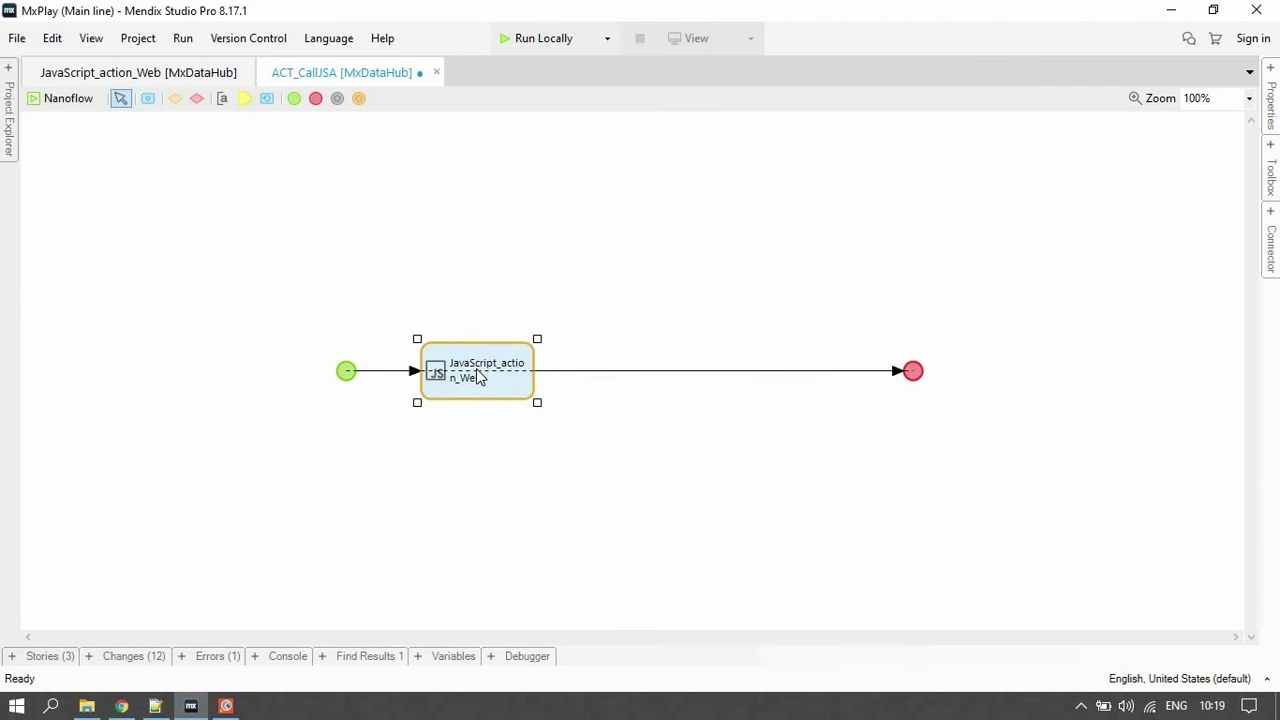
Review JavaScript_action_Web's parameters, return type options, code, type parameters and nanoflow exposure settings, and return to the ACT_CallJSA nanoflow
click(214, 76)
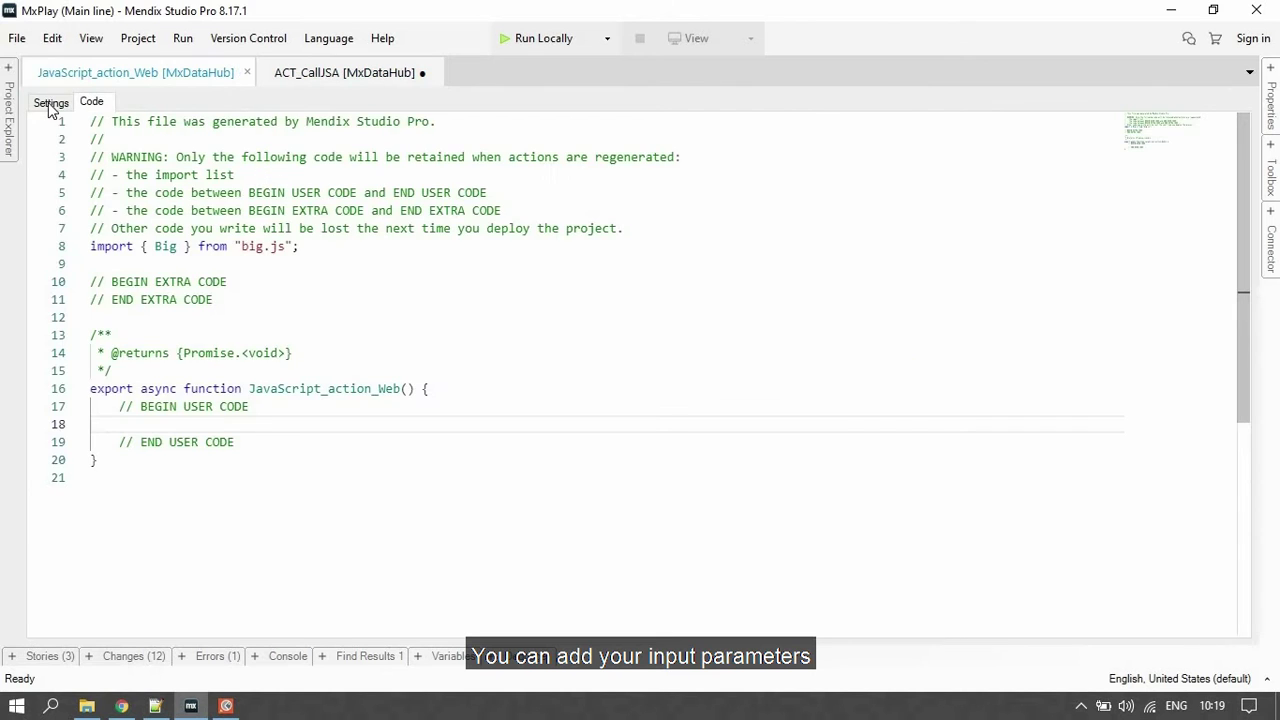
click(50, 104)
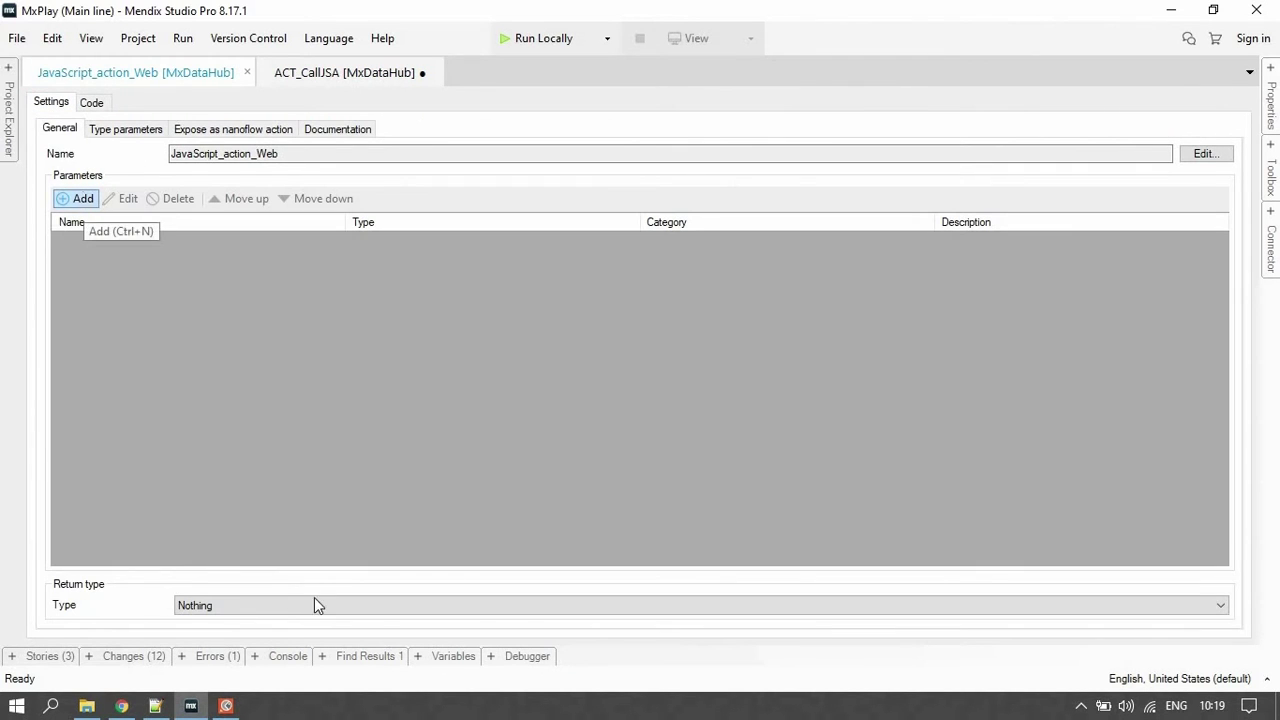
click(390, 607)
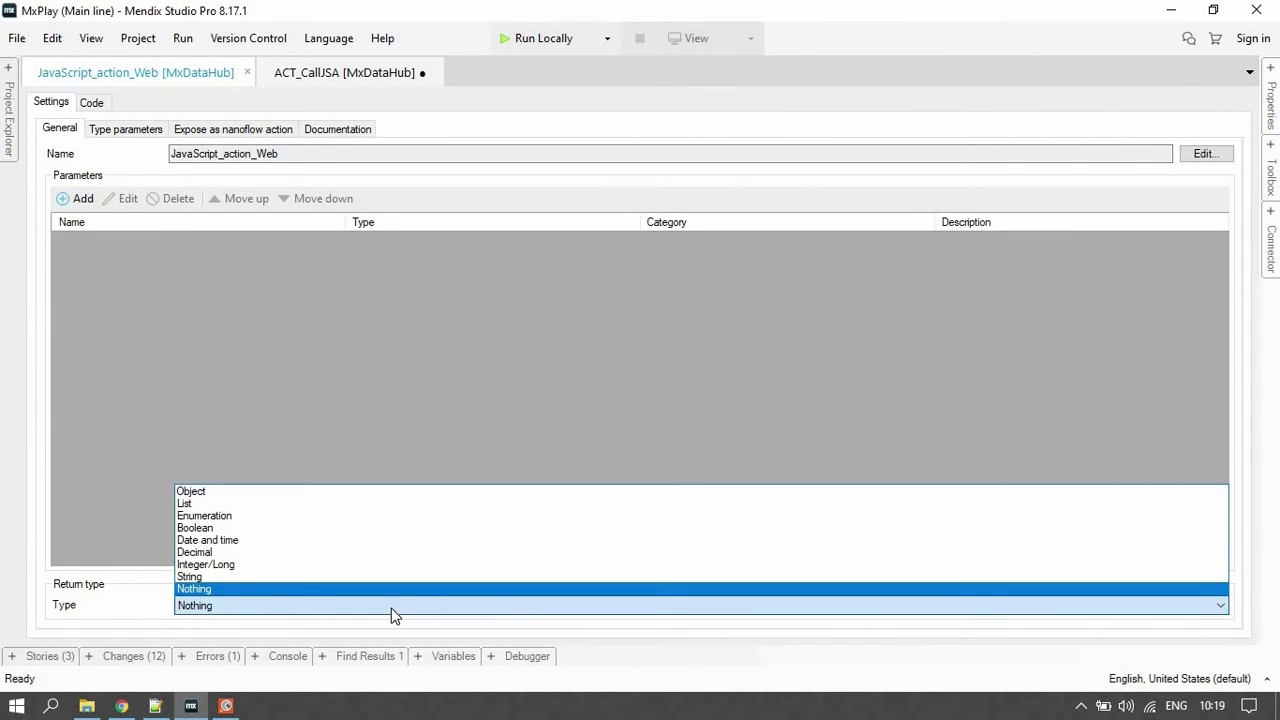
click(389, 426)
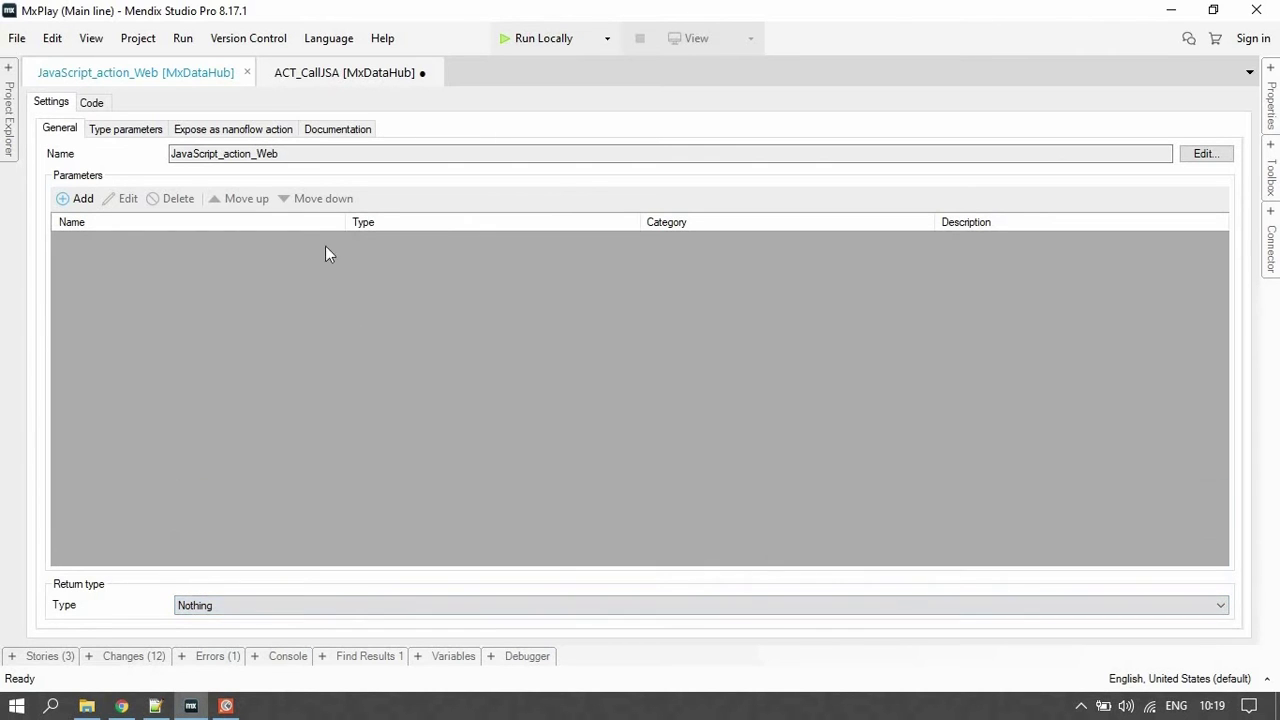
click(88, 103)
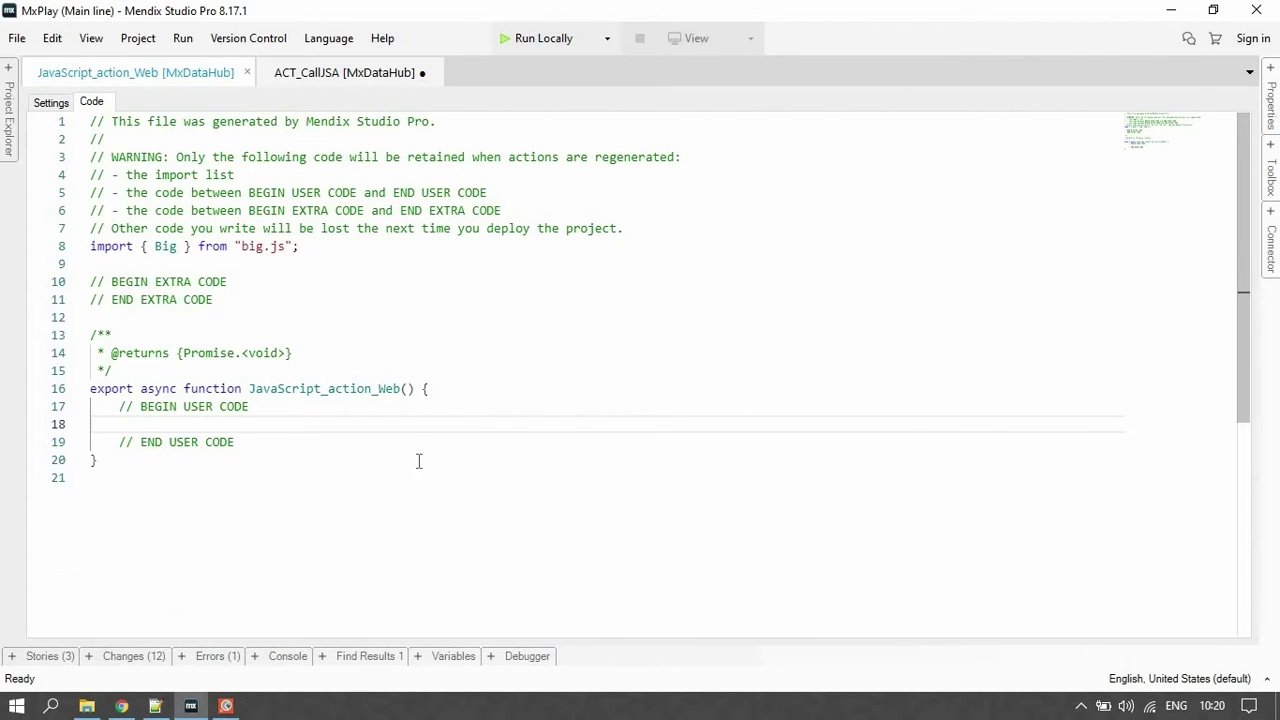
click(51, 104)
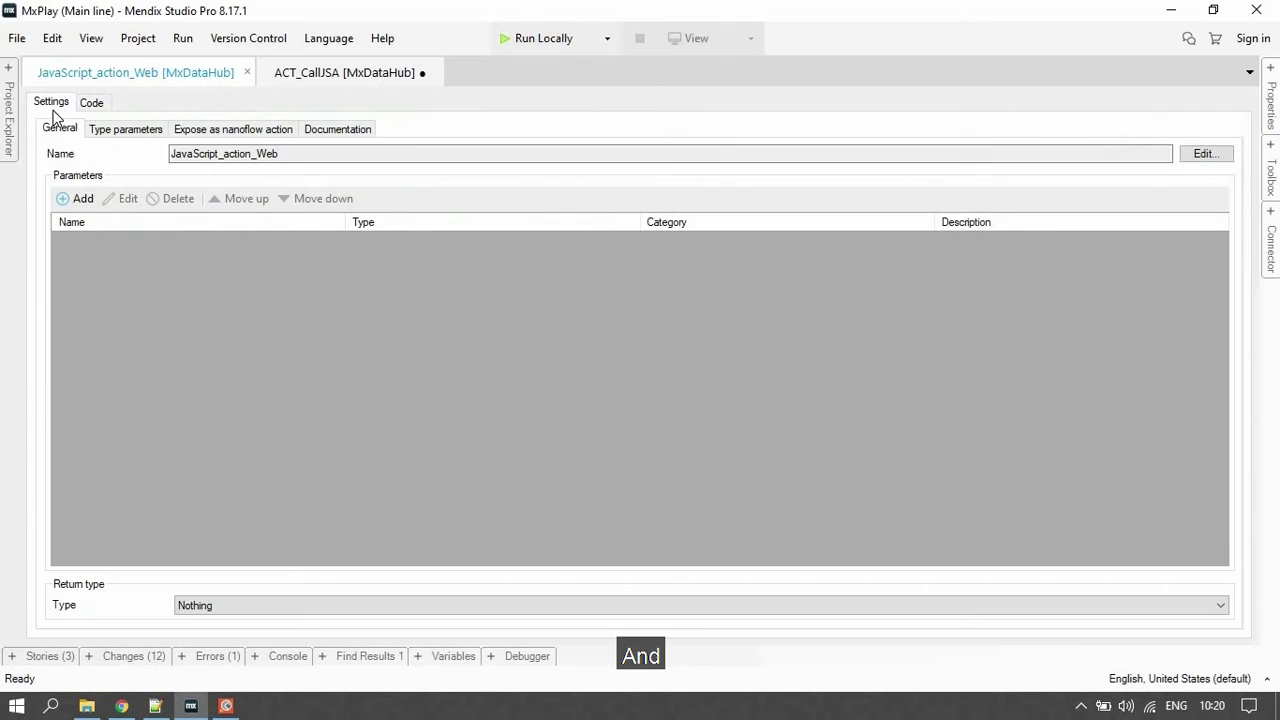
click(108, 131)
click(243, 129)
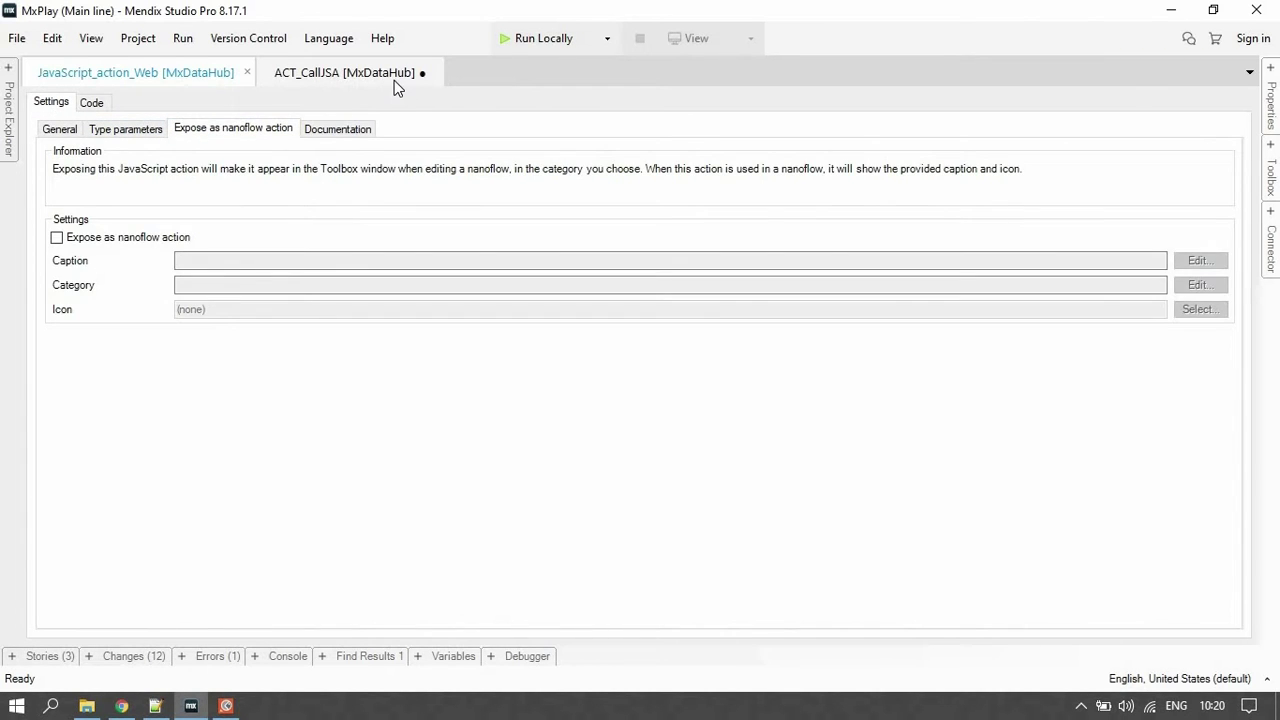
click(394, 80)
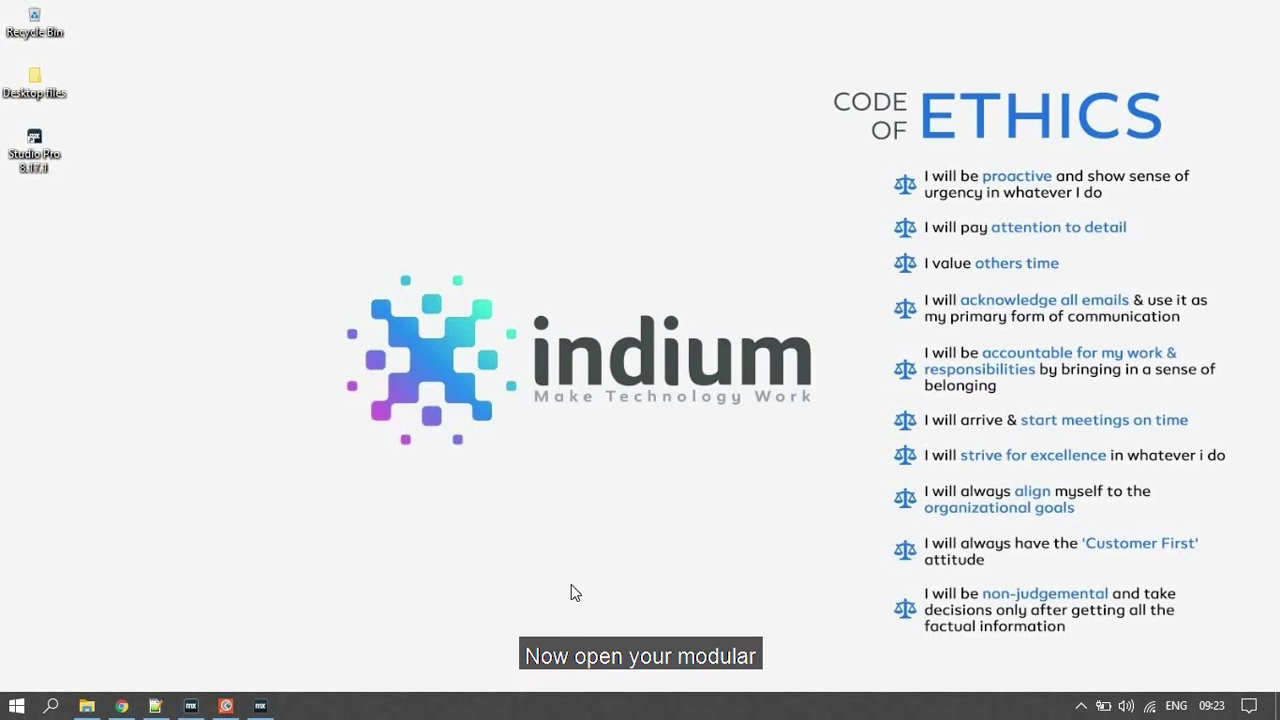
Switch to the MxPlay project in Studio Pro, start Build Native Mobile App and open its API token settings
click(190, 706)
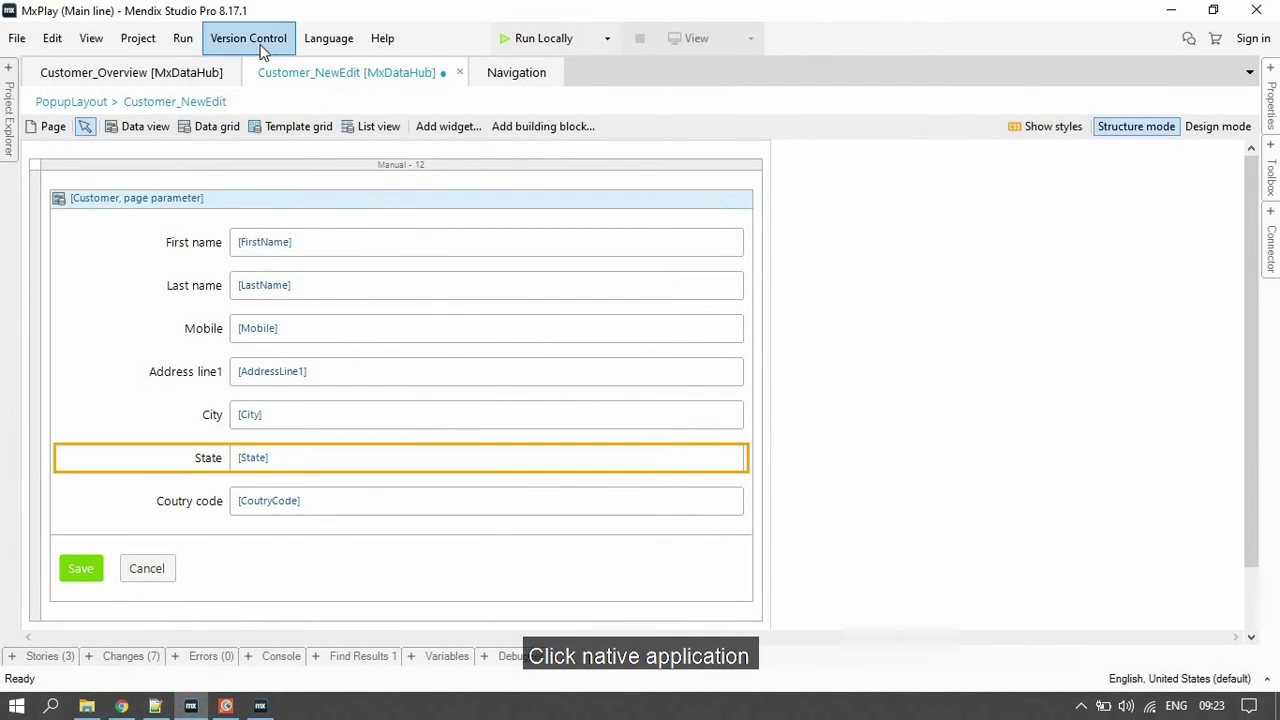
click(138, 40)
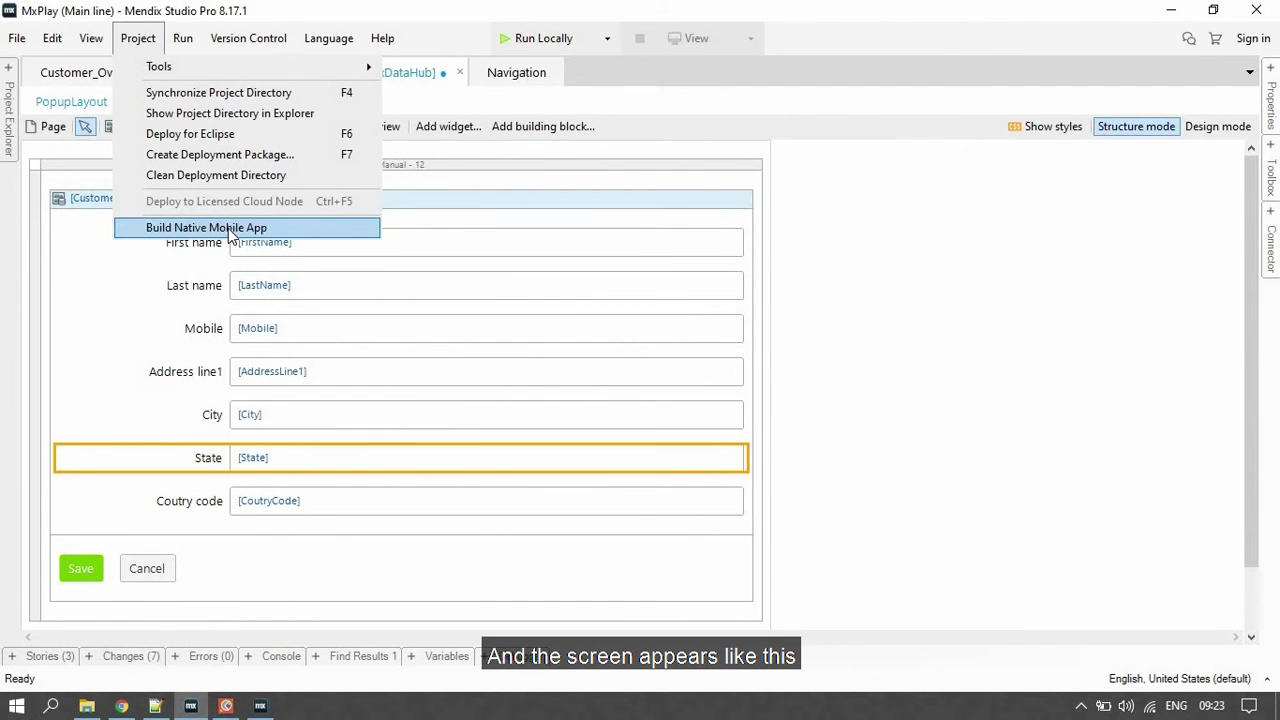
click(229, 228)
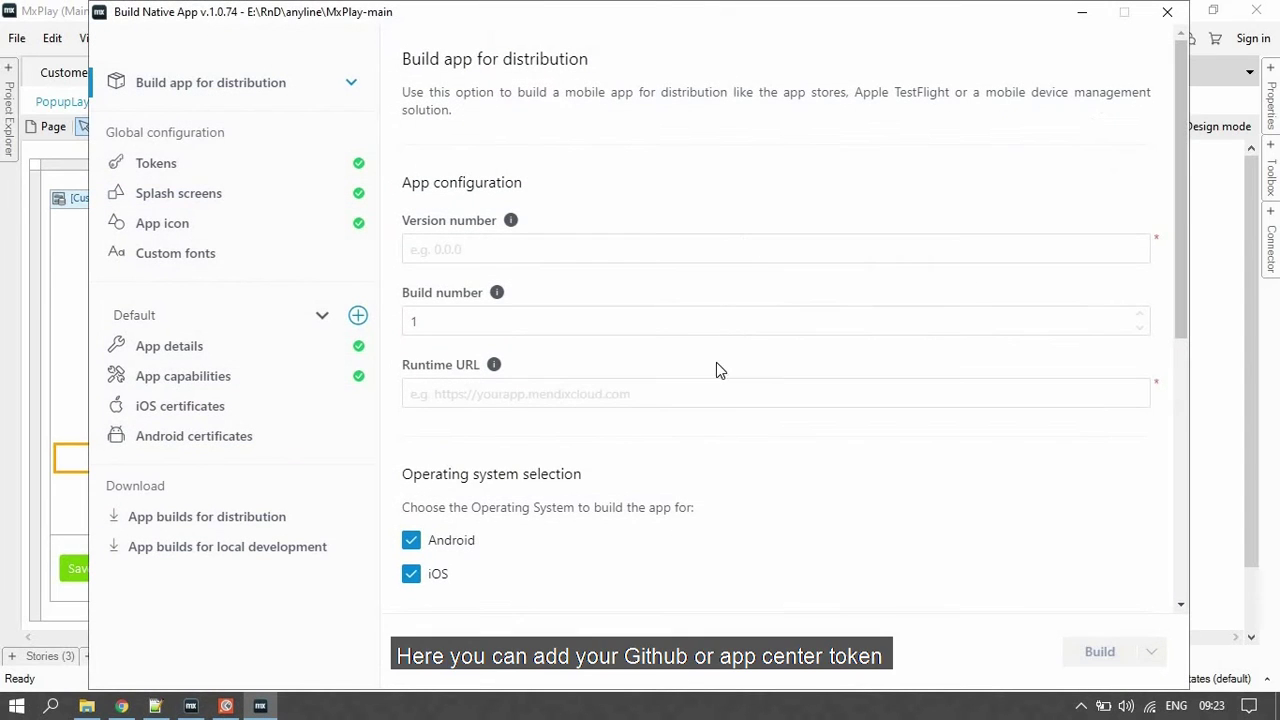
click(312, 155)
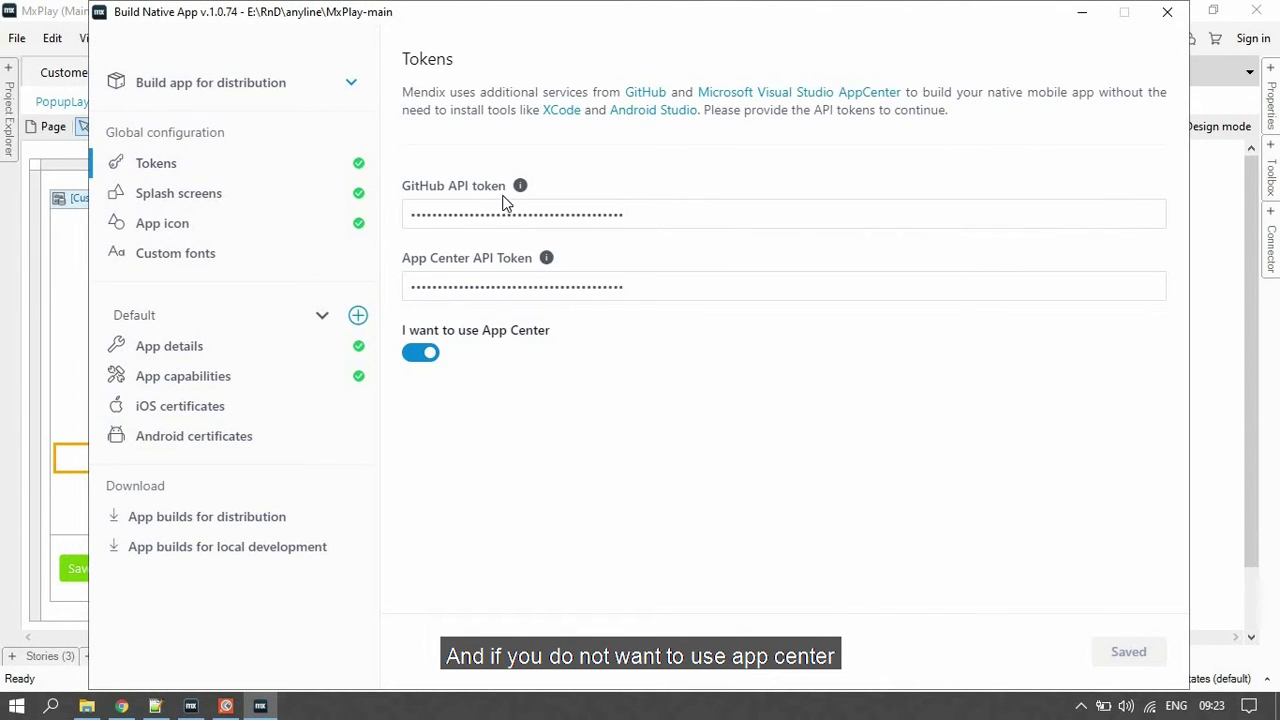
Switch the use of App Center off and on again in the token settings
click(421, 354)
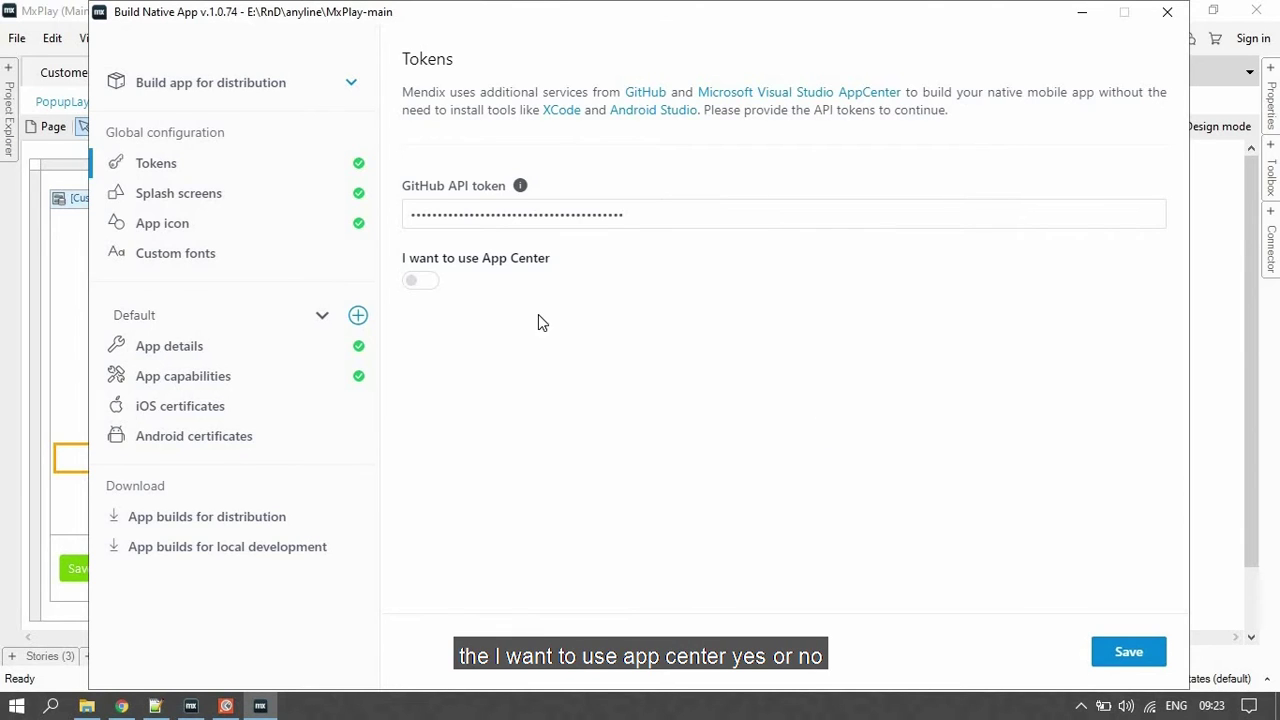
click(428, 282)
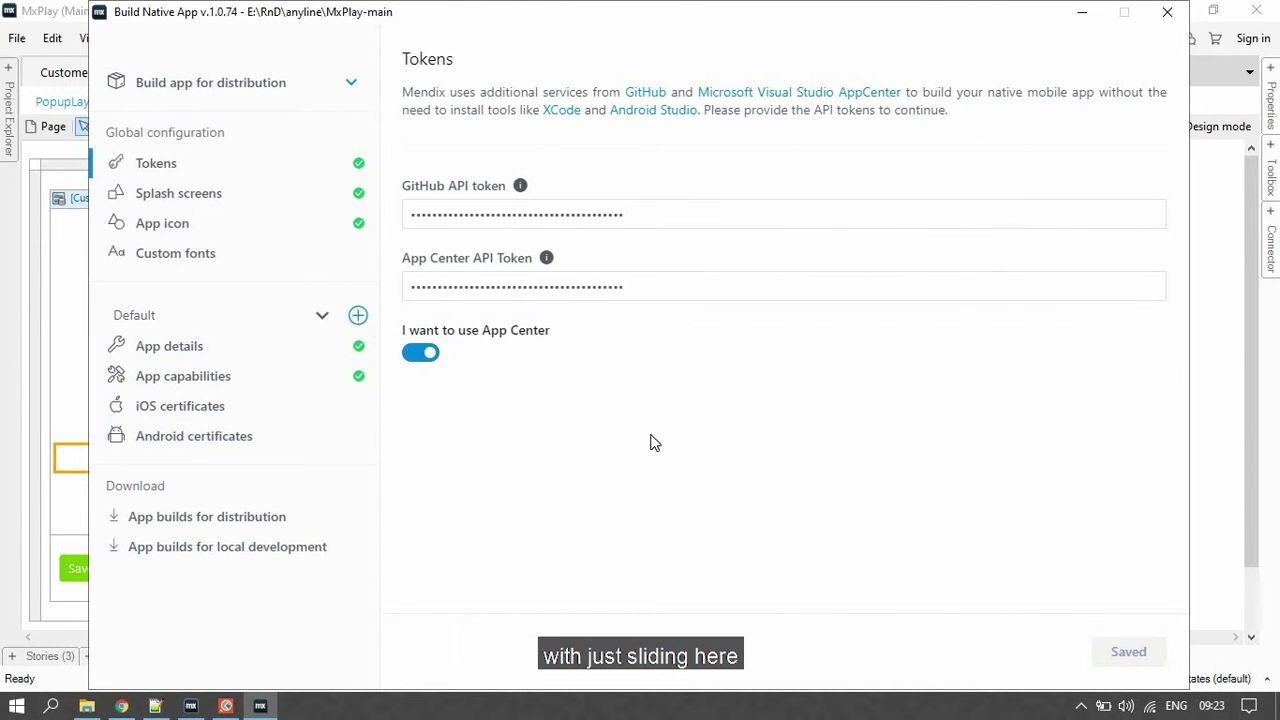
click(433, 288)
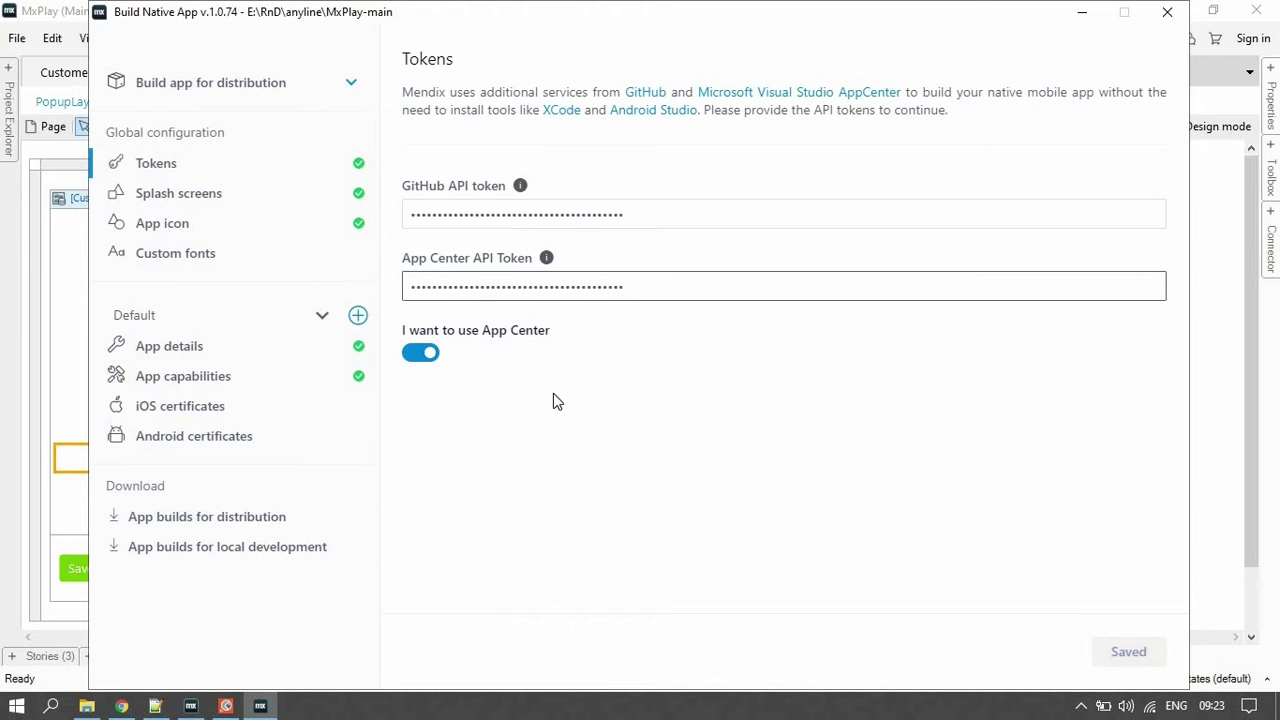
Open the splash screen settings and examine the generated image sizes for iOS and Android
click(557, 400)
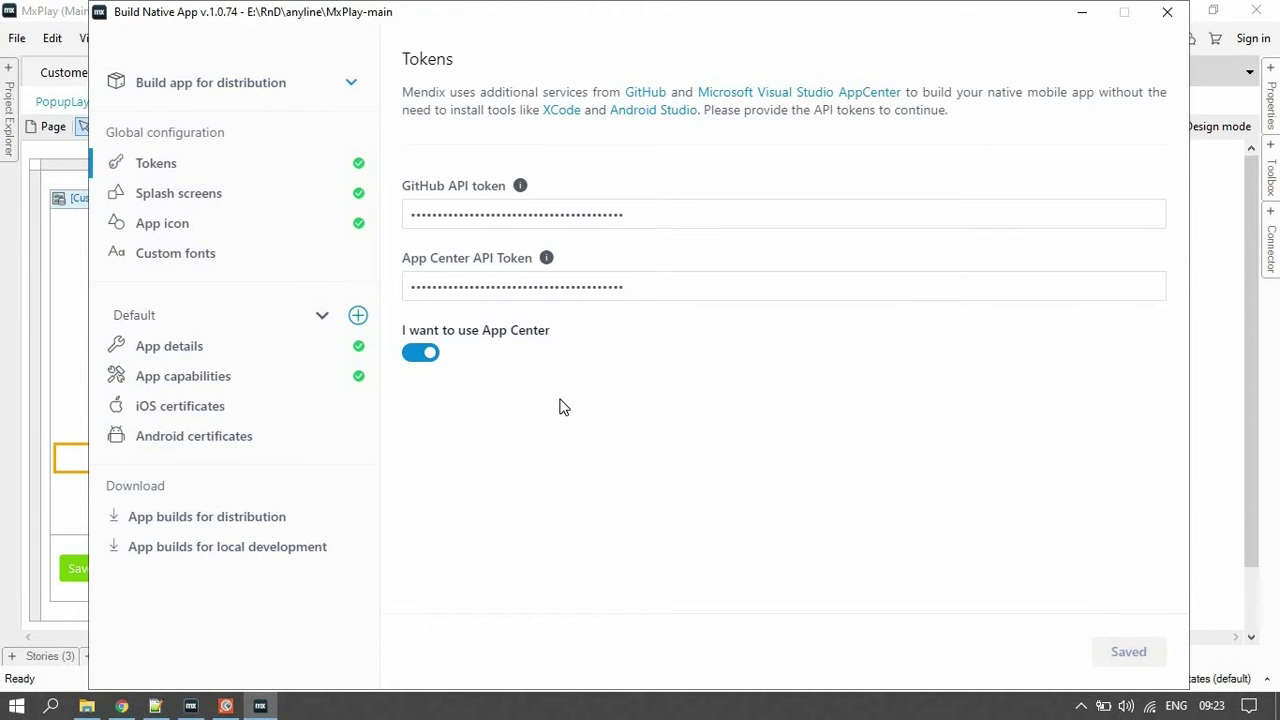
click(268, 193)
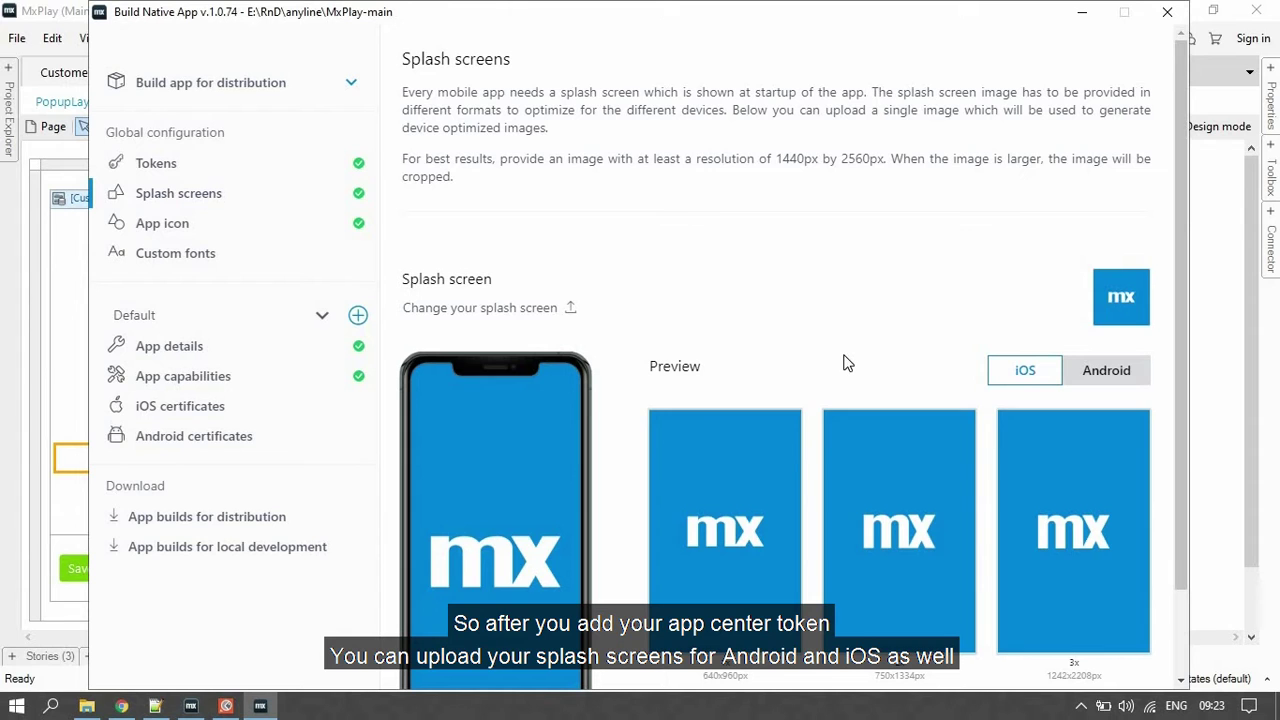
scroll(863, 392, down, 1)
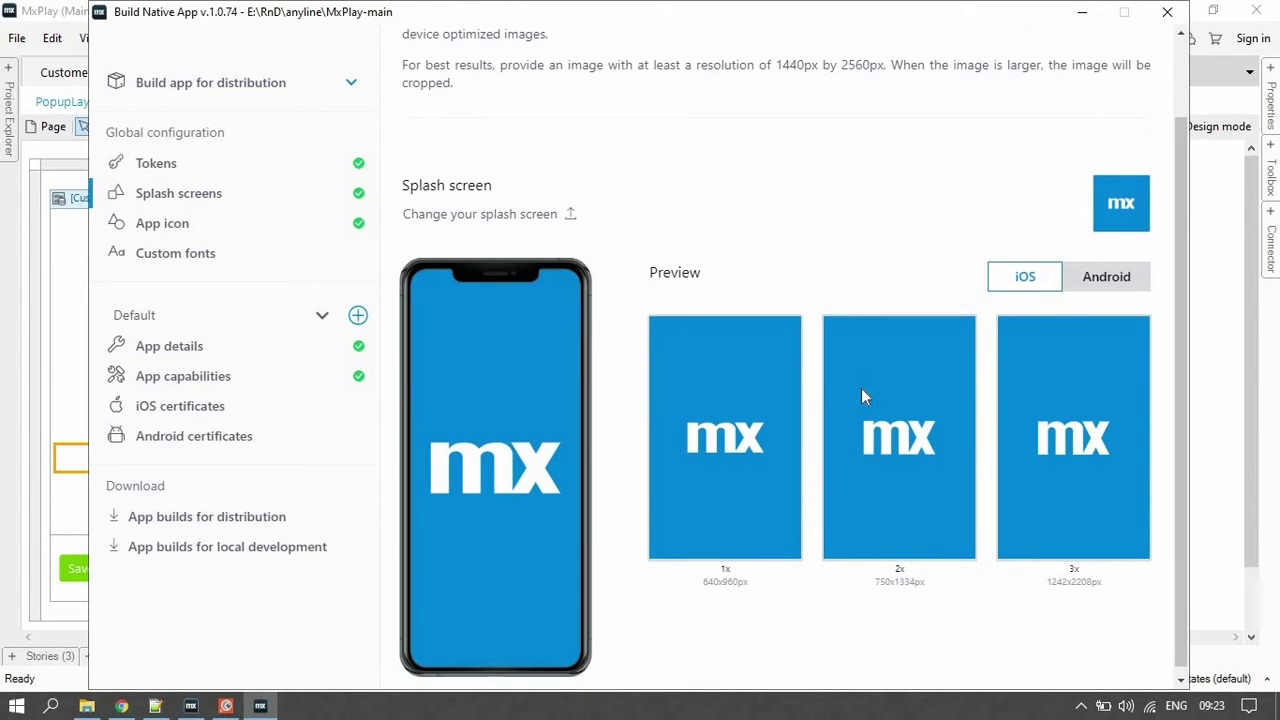
scroll(861, 388, down, 1)
click(1099, 267)
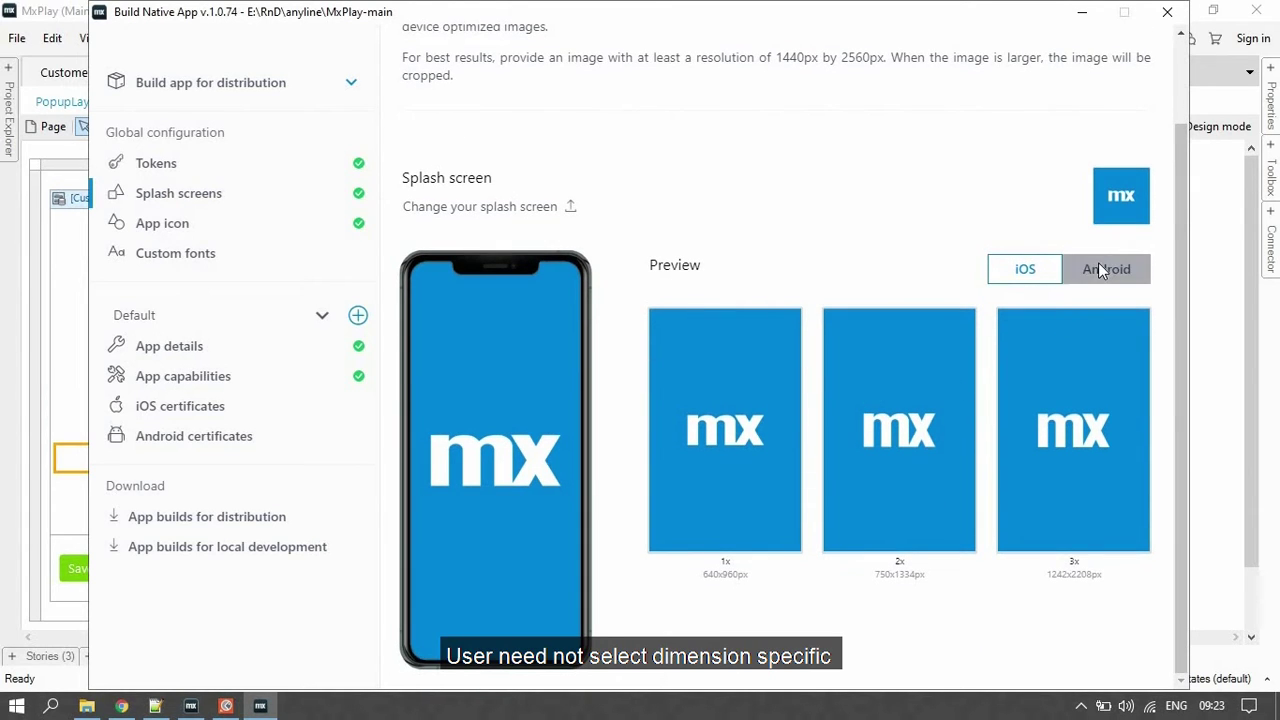
scroll(964, 497, up, 1)
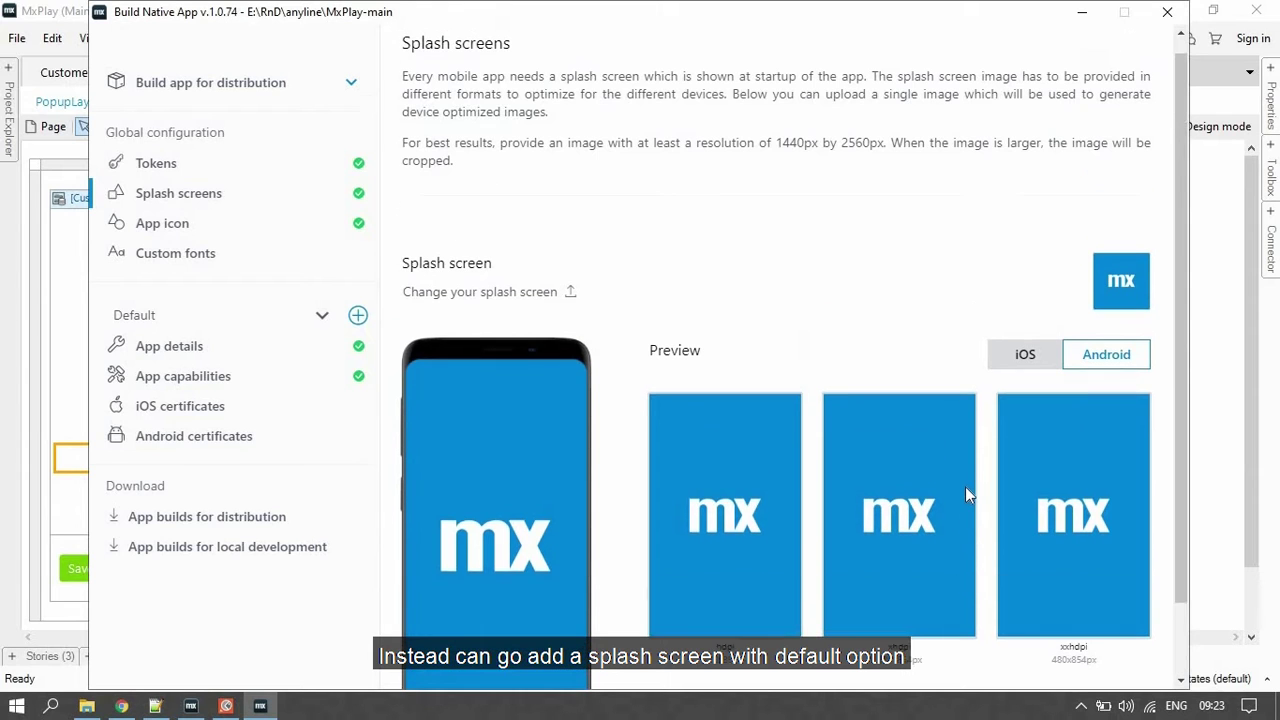
scroll(855, 490, down, 1)
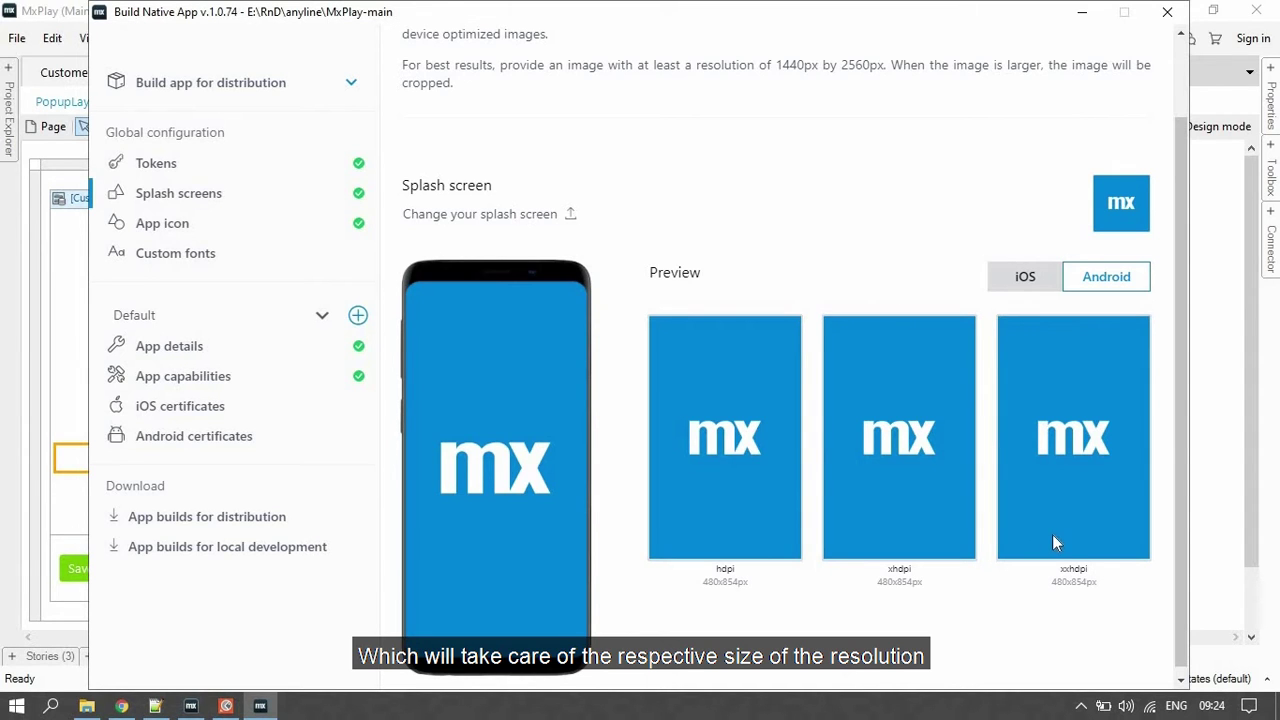
scroll(871, 505, up, 1)
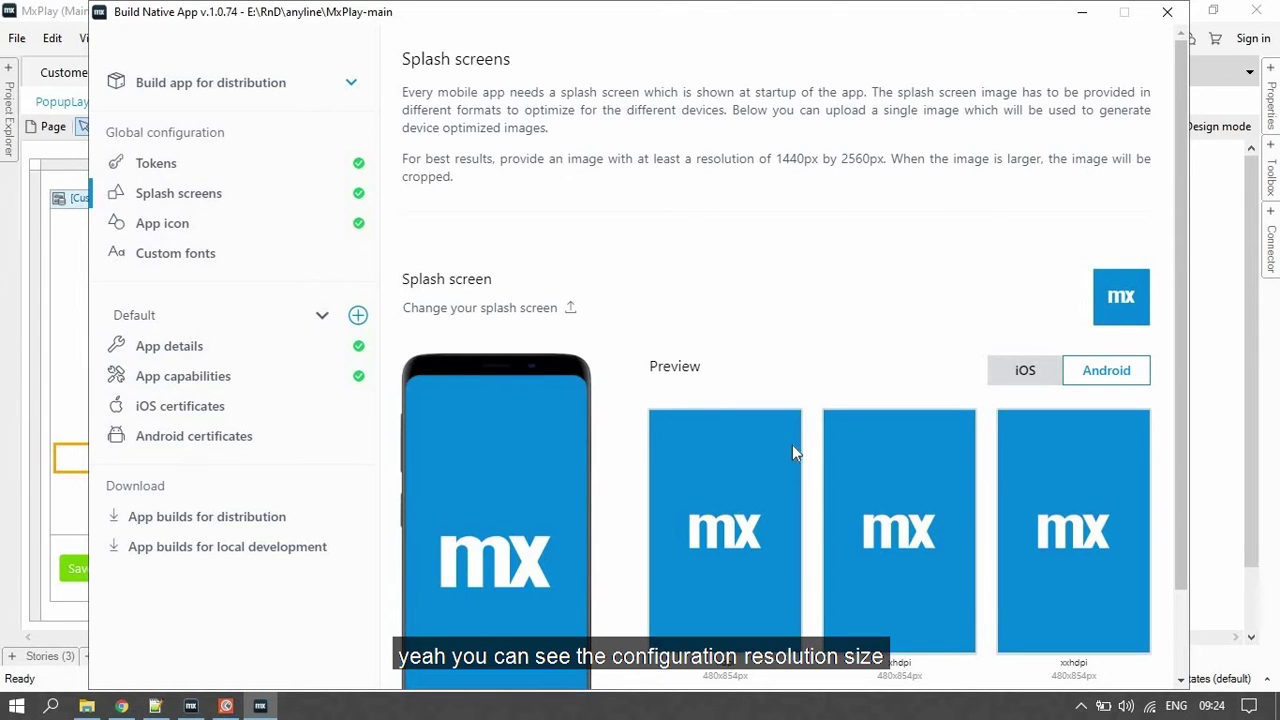
scroll(870, 345, down, 1)
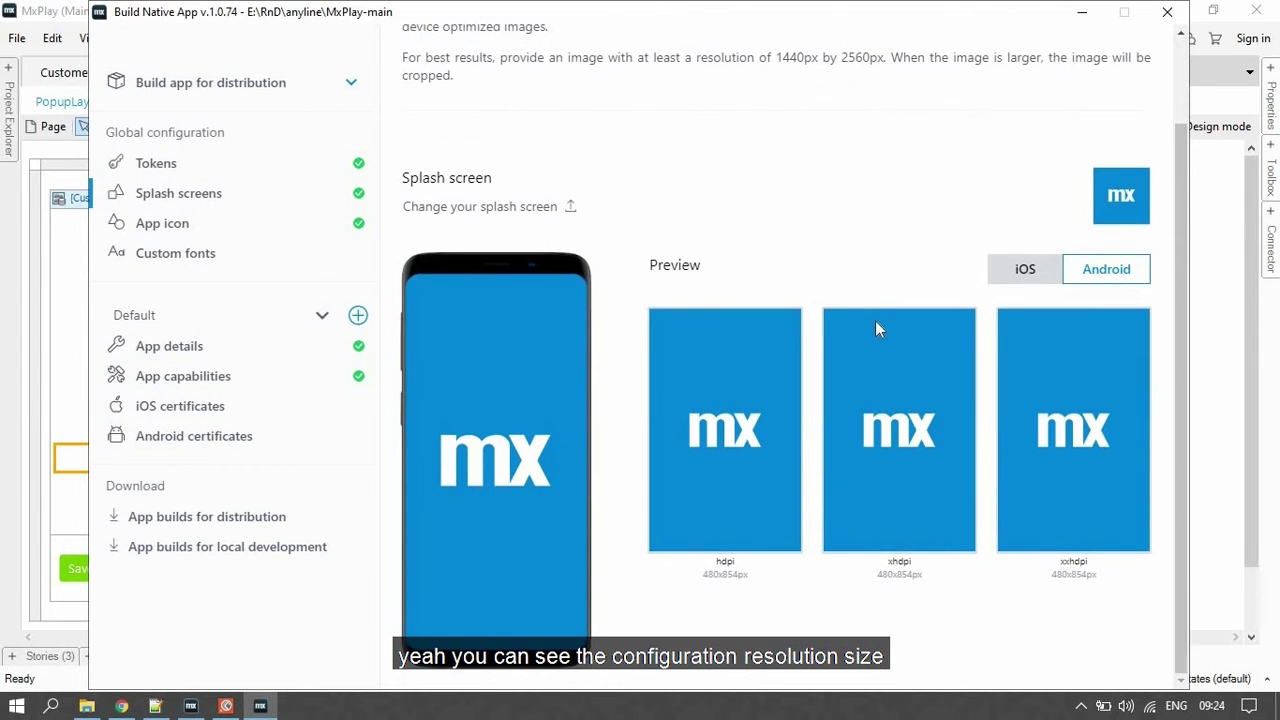
Open the app icon settings and compare the icon size previews for iOS and Android
click(312, 223)
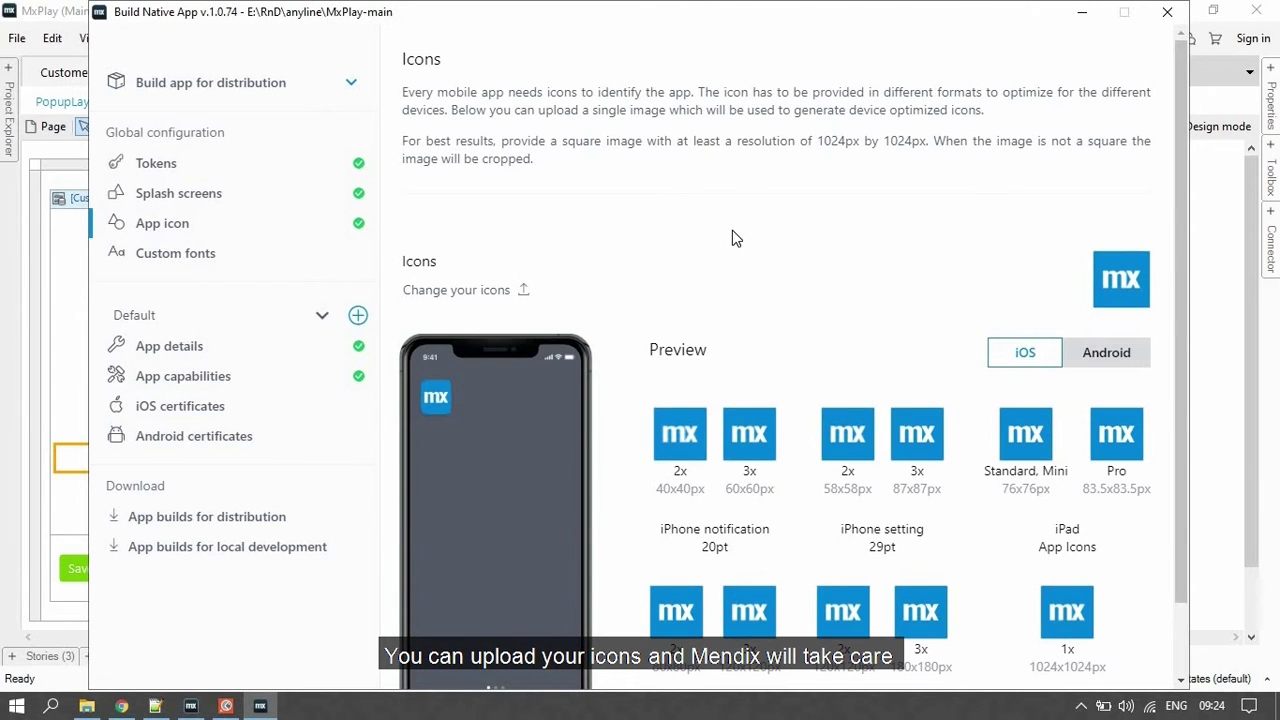
scroll(787, 242, down, 1)
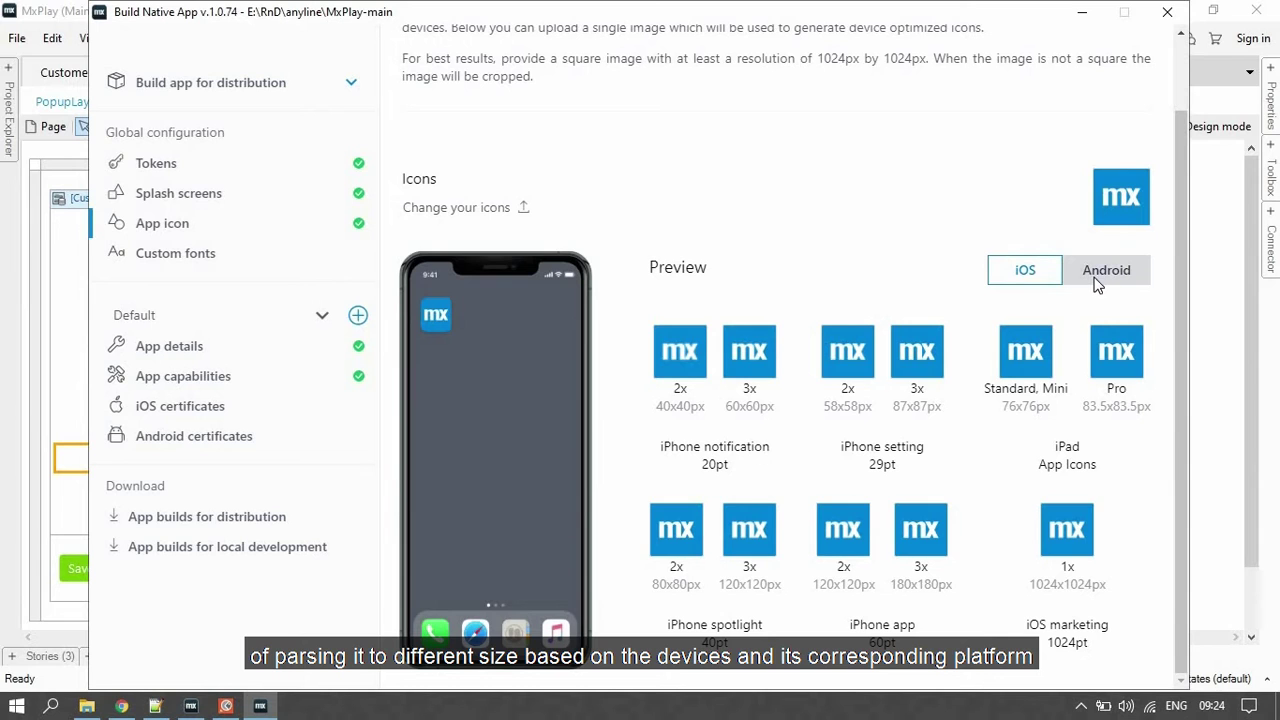
scroll(885, 299, up, 1)
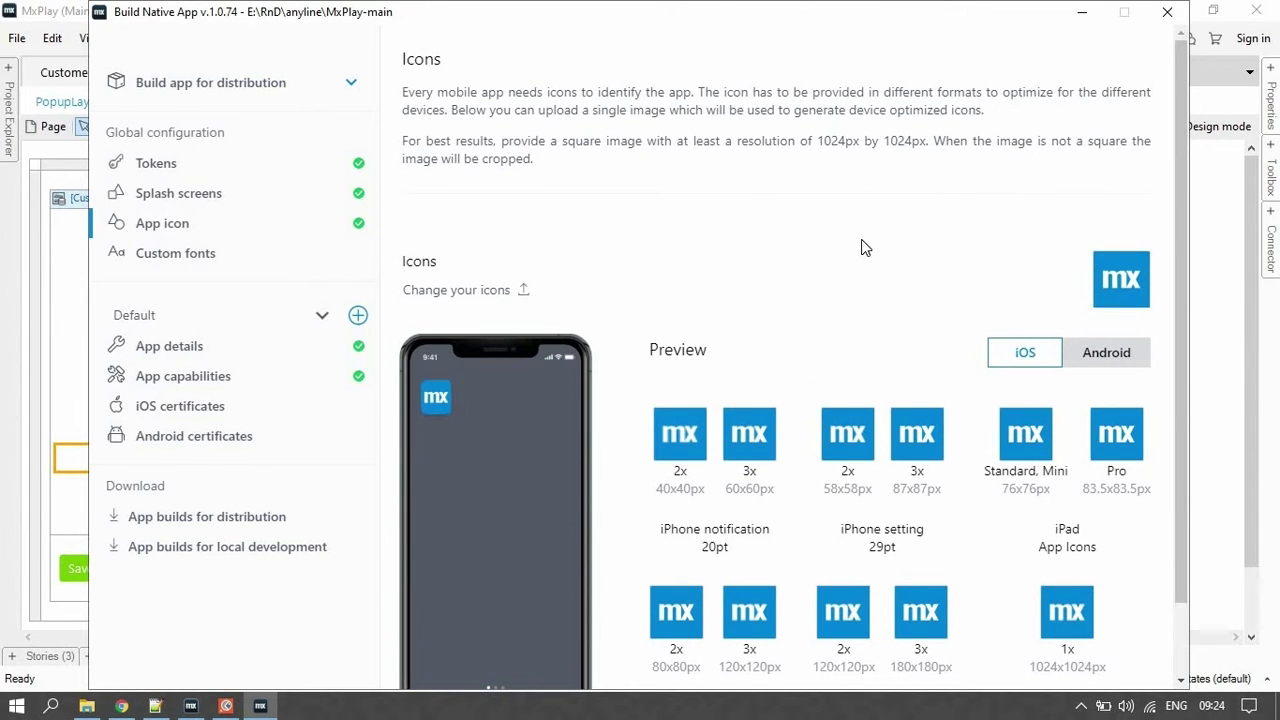
key(Right)
scroll(893, 236, down, 1)
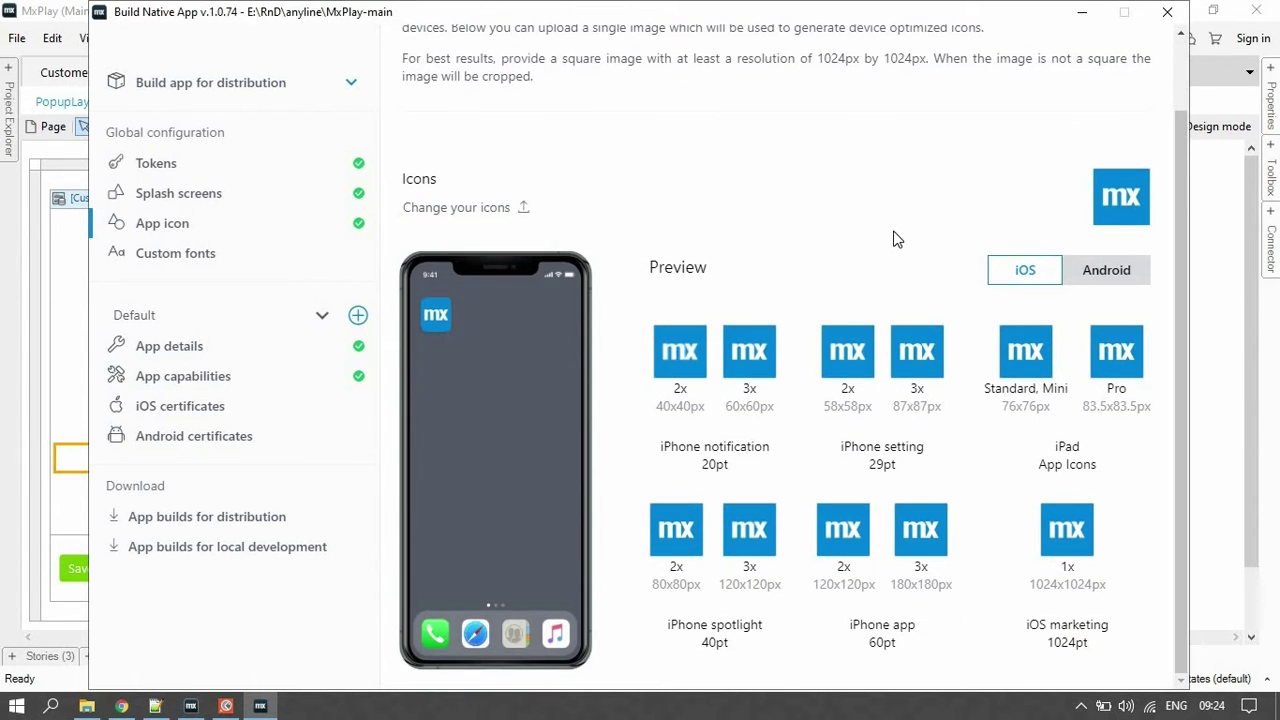
scroll(897, 239, up, 1)
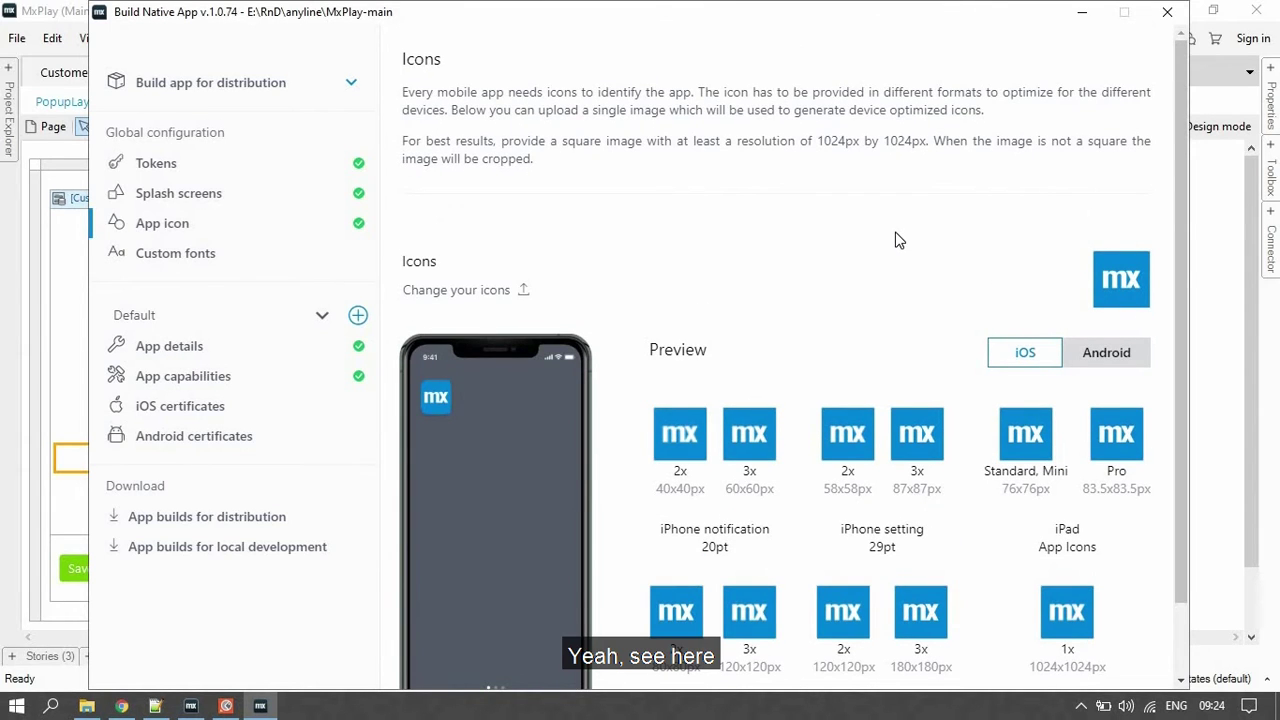
scroll(897, 239, down, 1)
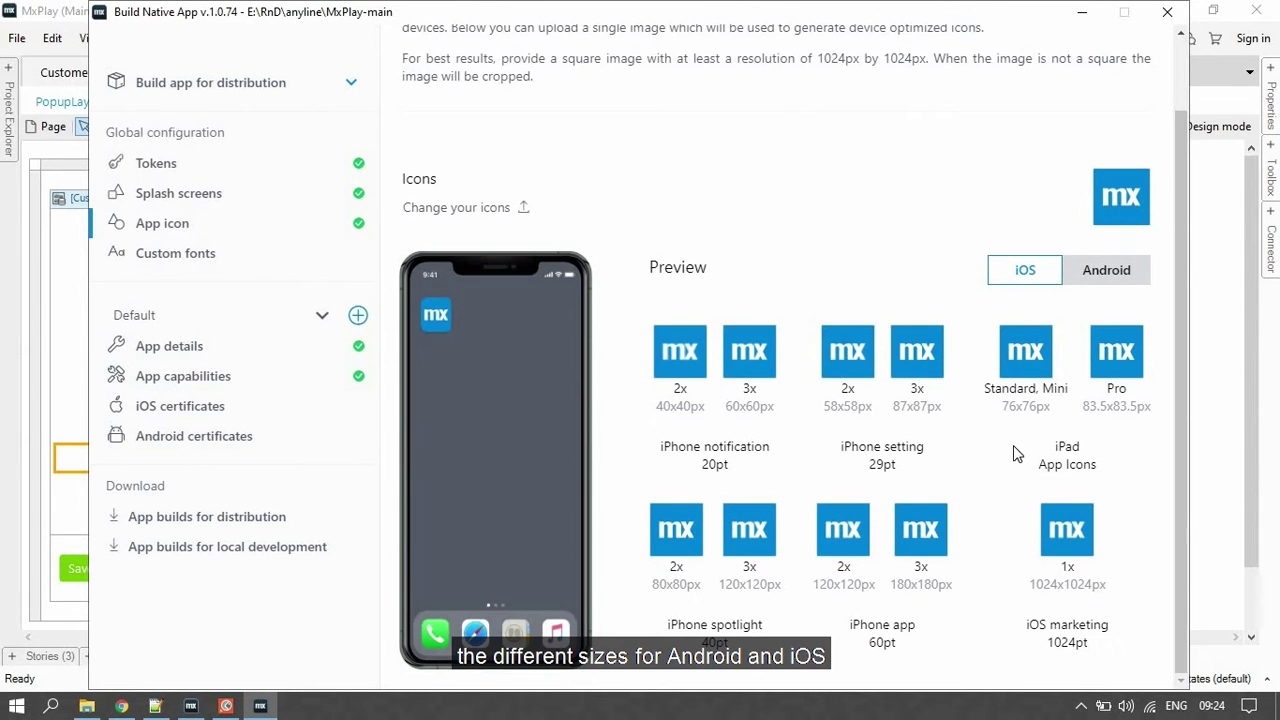
click(1090, 281)
scroll(974, 490, down, 1)
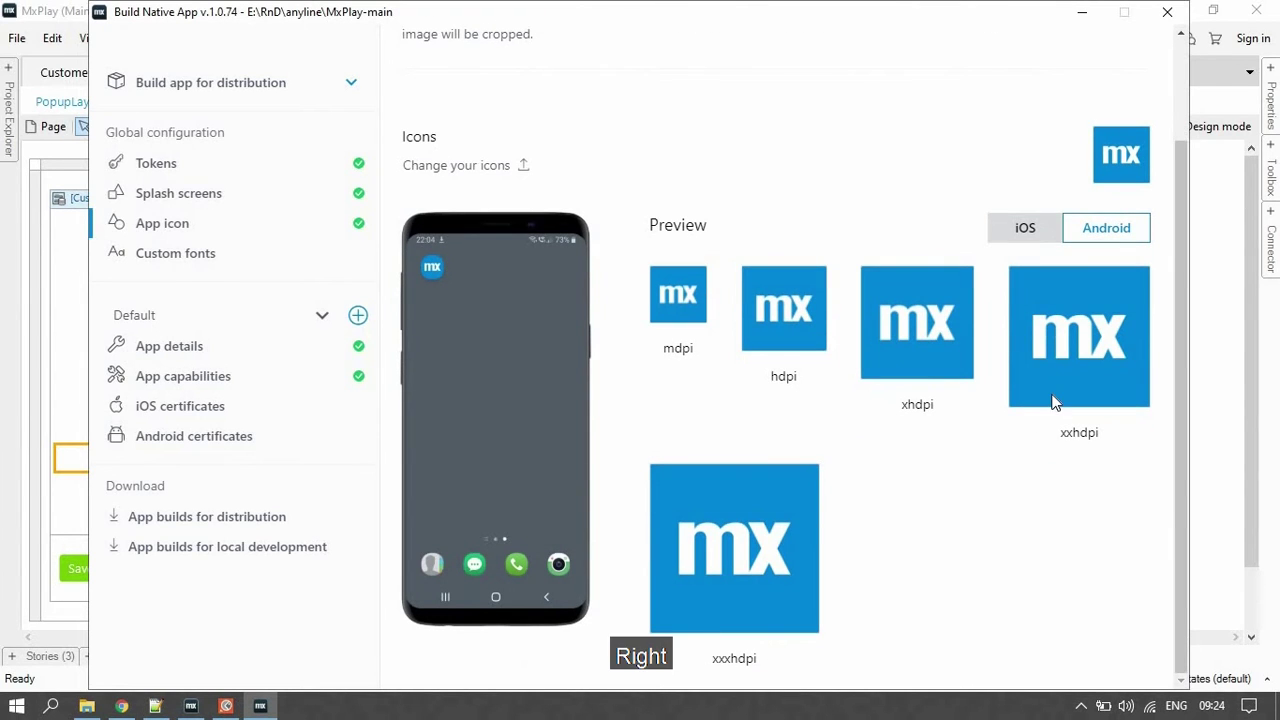
click(1030, 230)
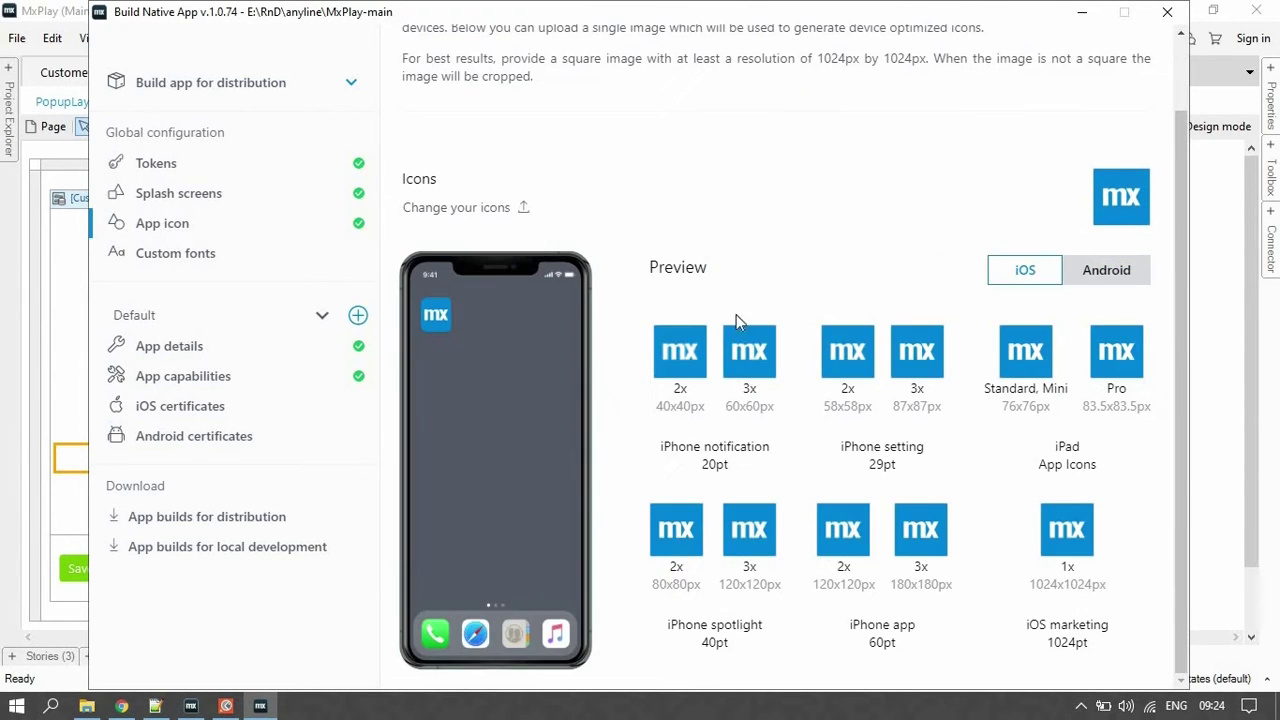
scroll(727, 330, up, 2)
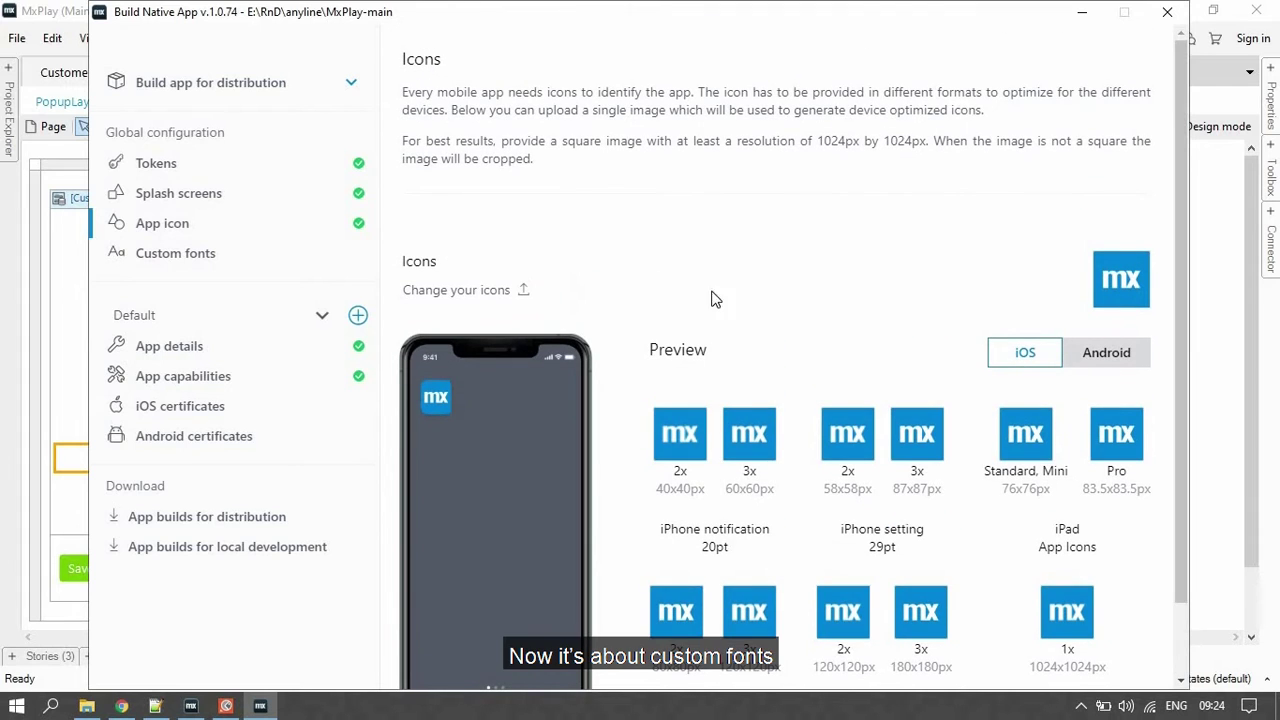
Look over the custom font upload page, and review the app name, identifier, orientation and device target settings
click(285, 262)
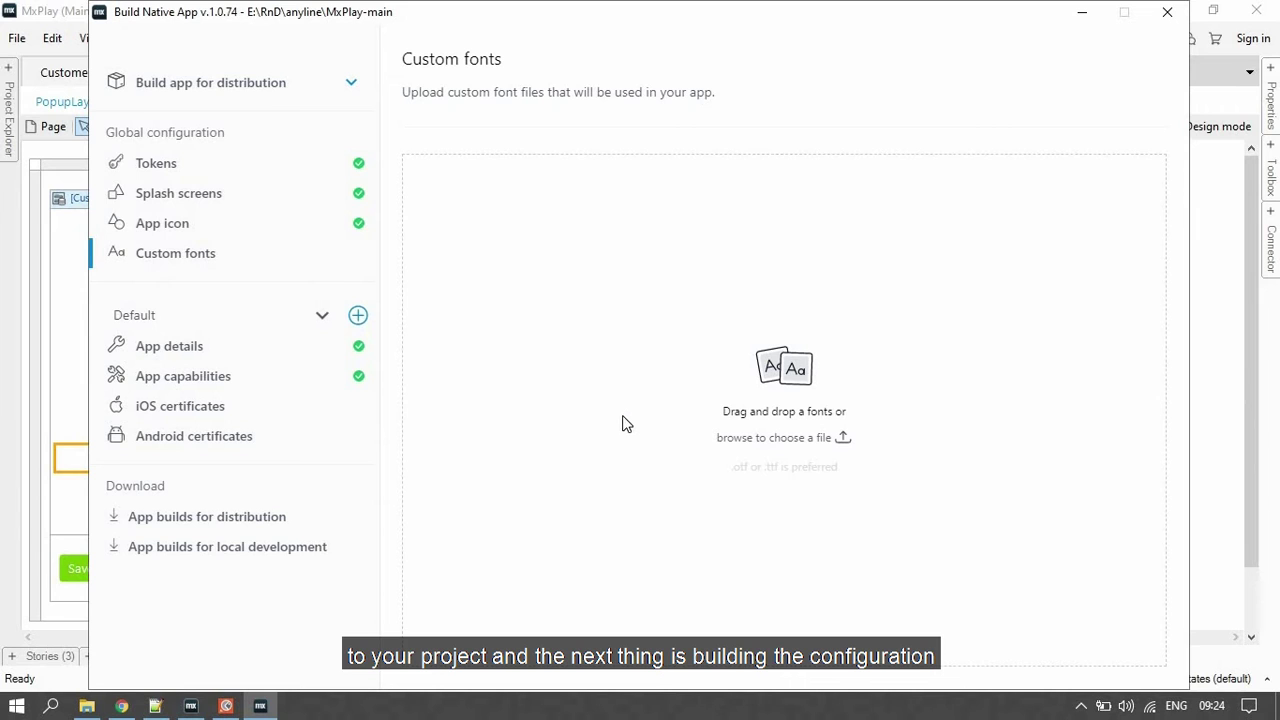
click(291, 347)
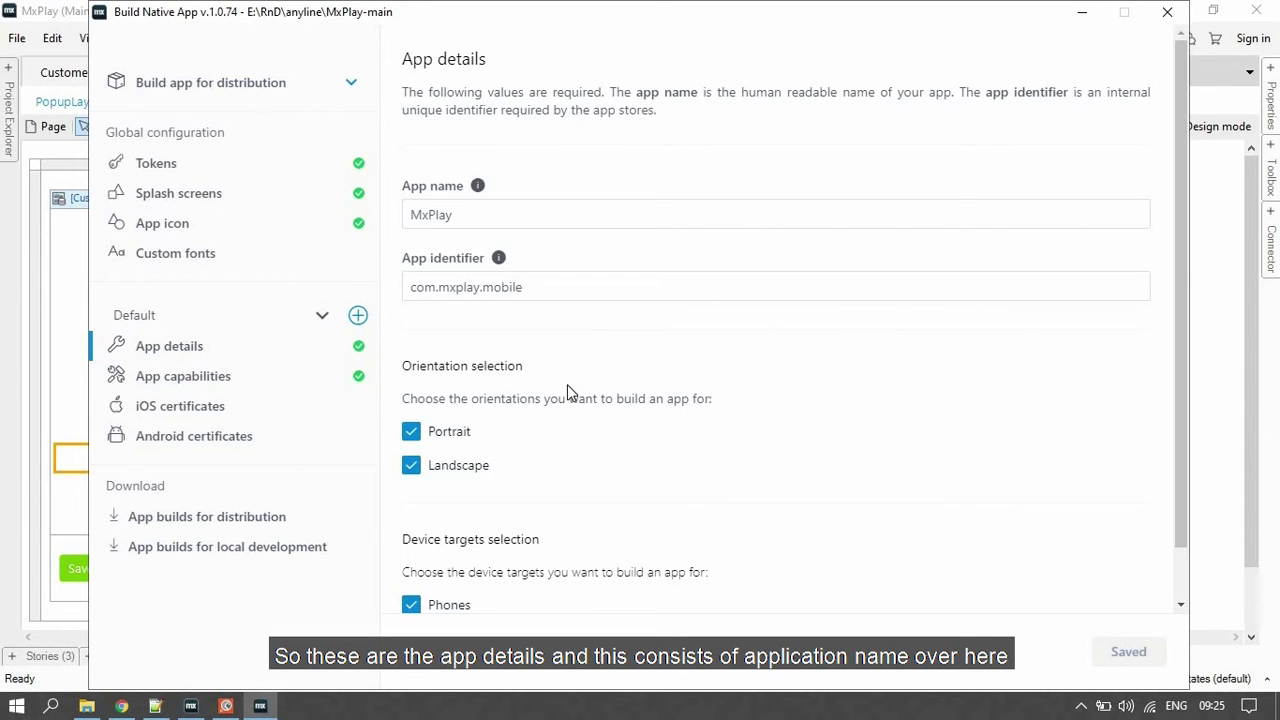
scroll(567, 384, down, 1)
scroll(568, 384, up, 1)
click(594, 214)
click(603, 290)
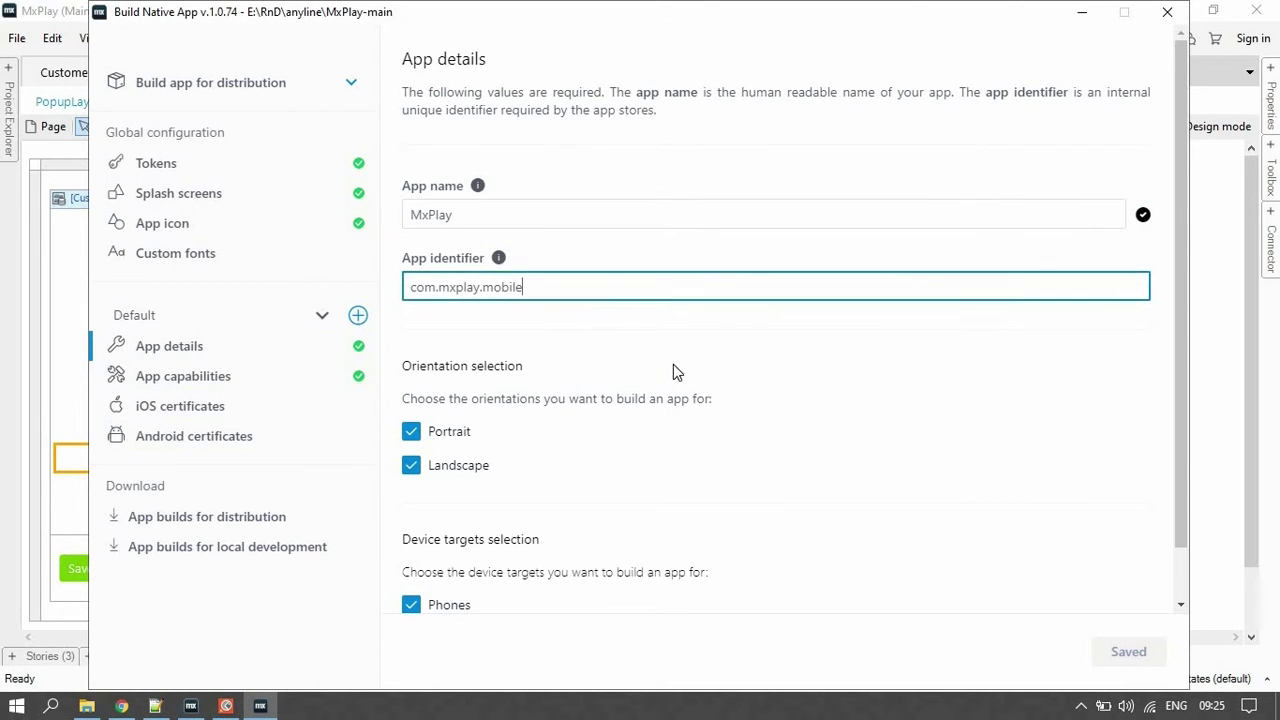
scroll(674, 370, down, 1)
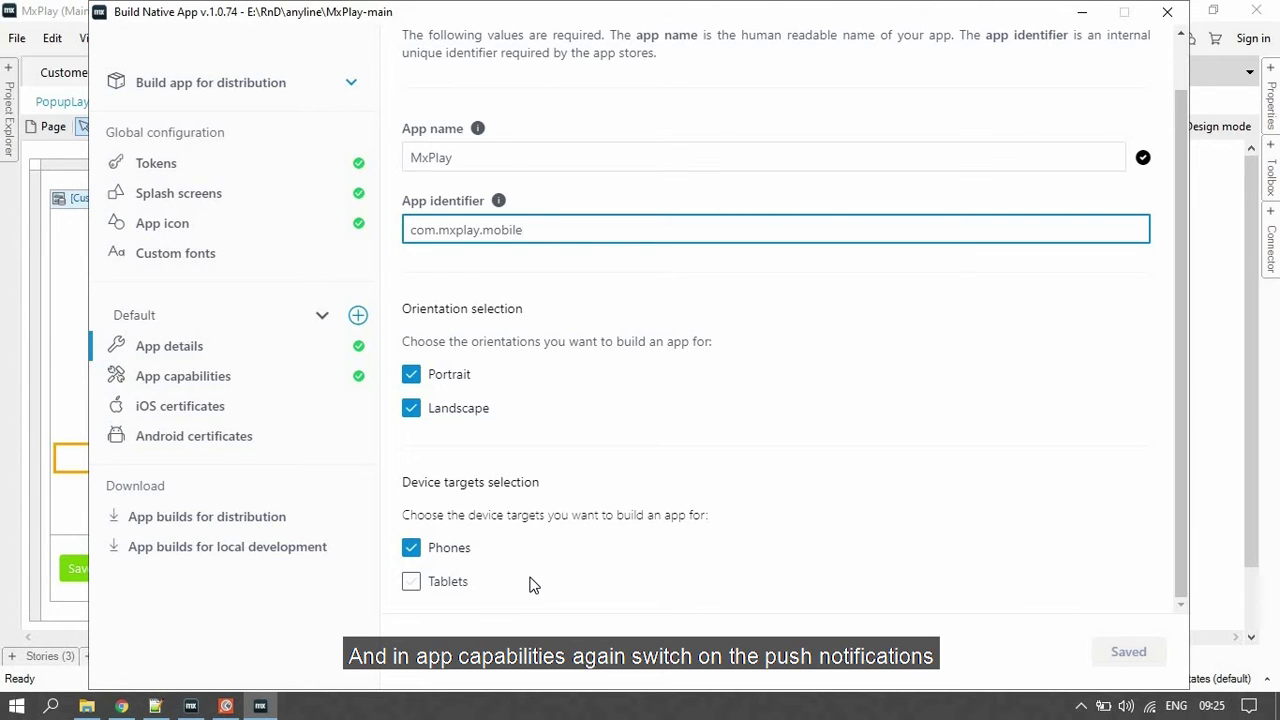
Review the app capabilities and the signing fields of the iOS and Android certificates
click(328, 378)
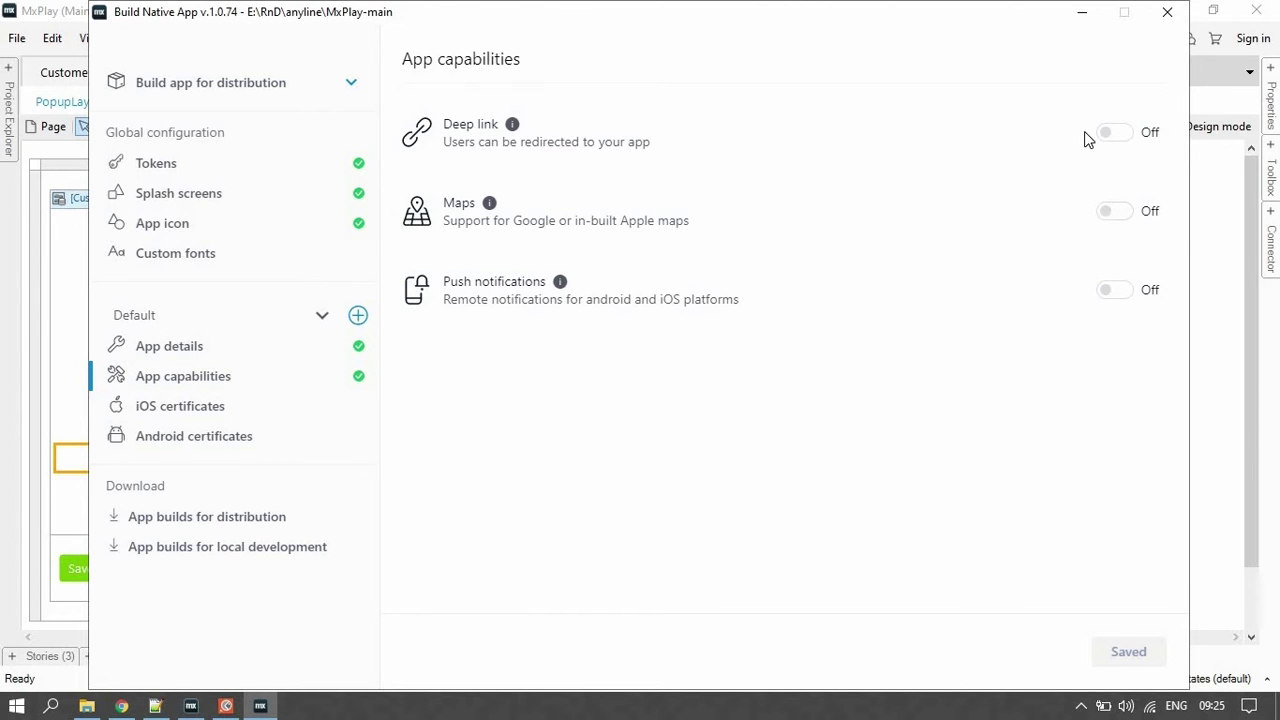
click(196, 414)
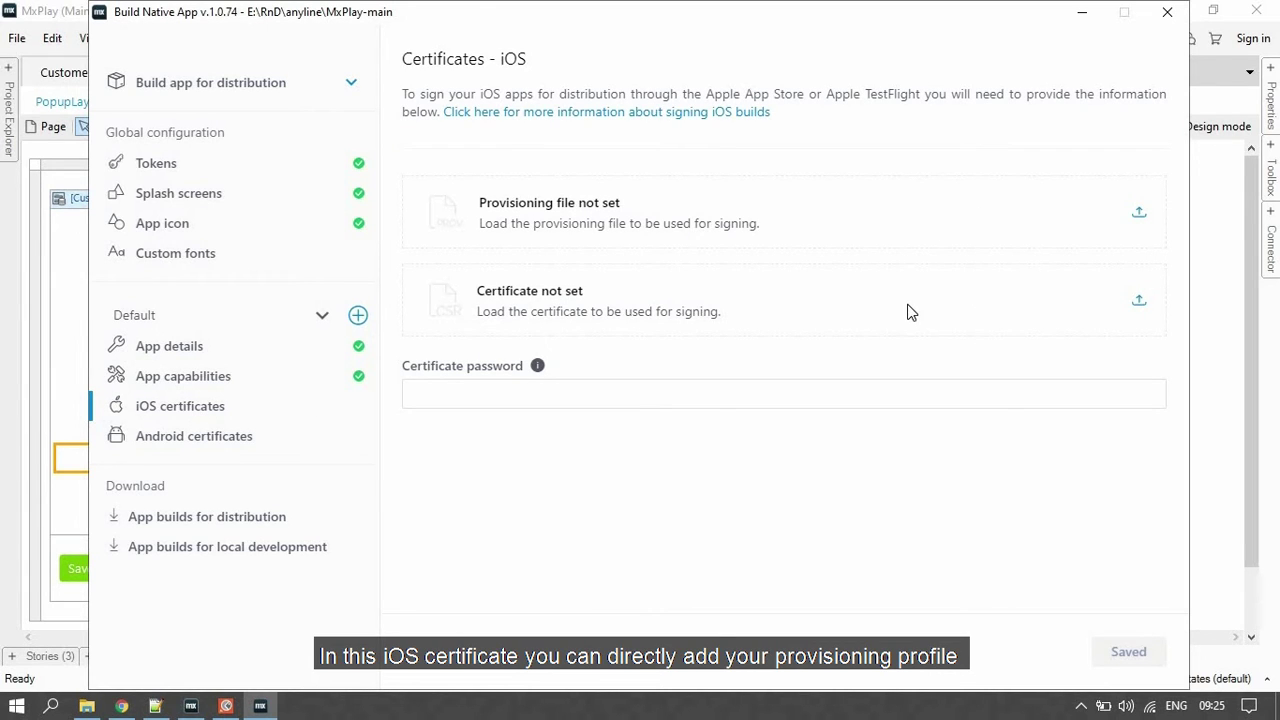
click(629, 397)
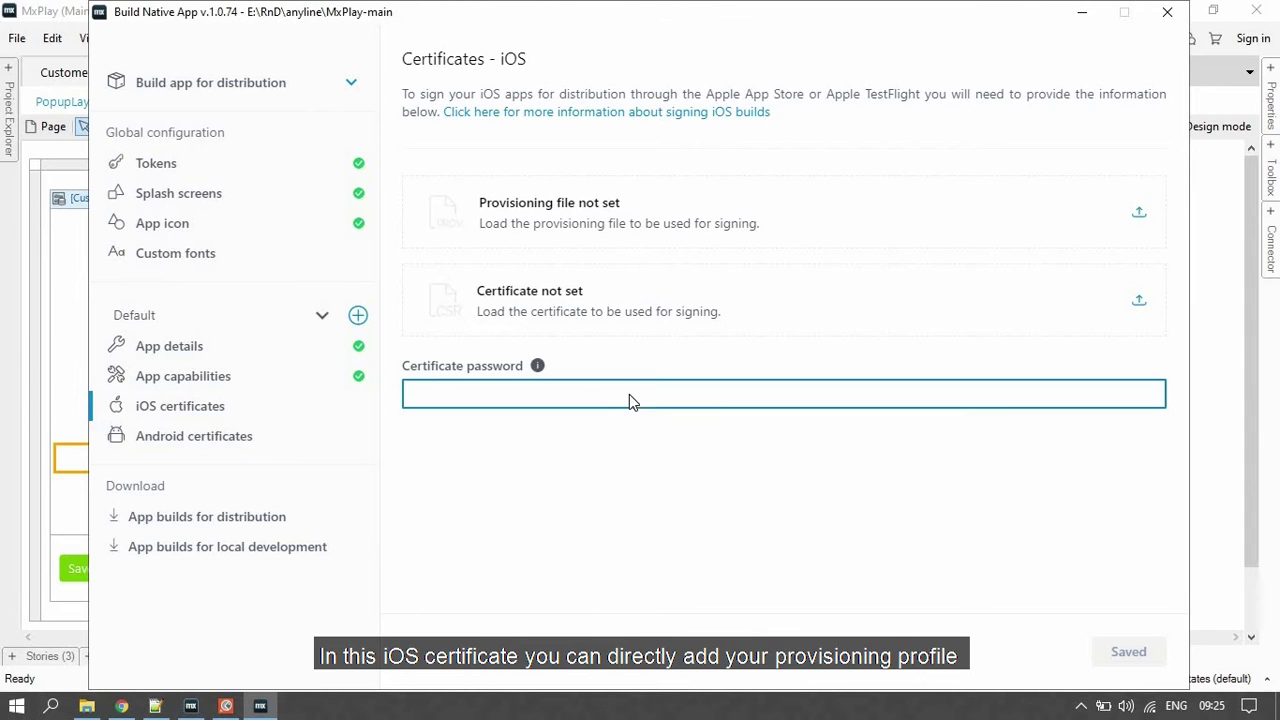
click(160, 440)
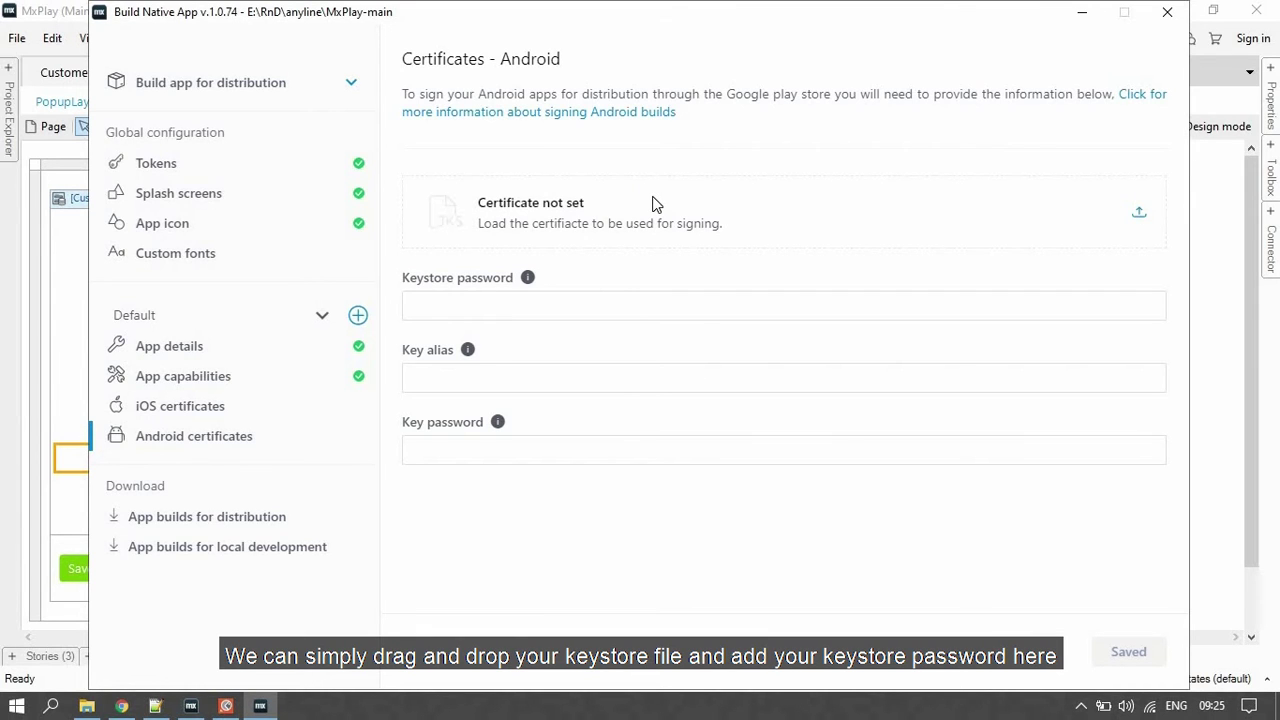
click(614, 304)
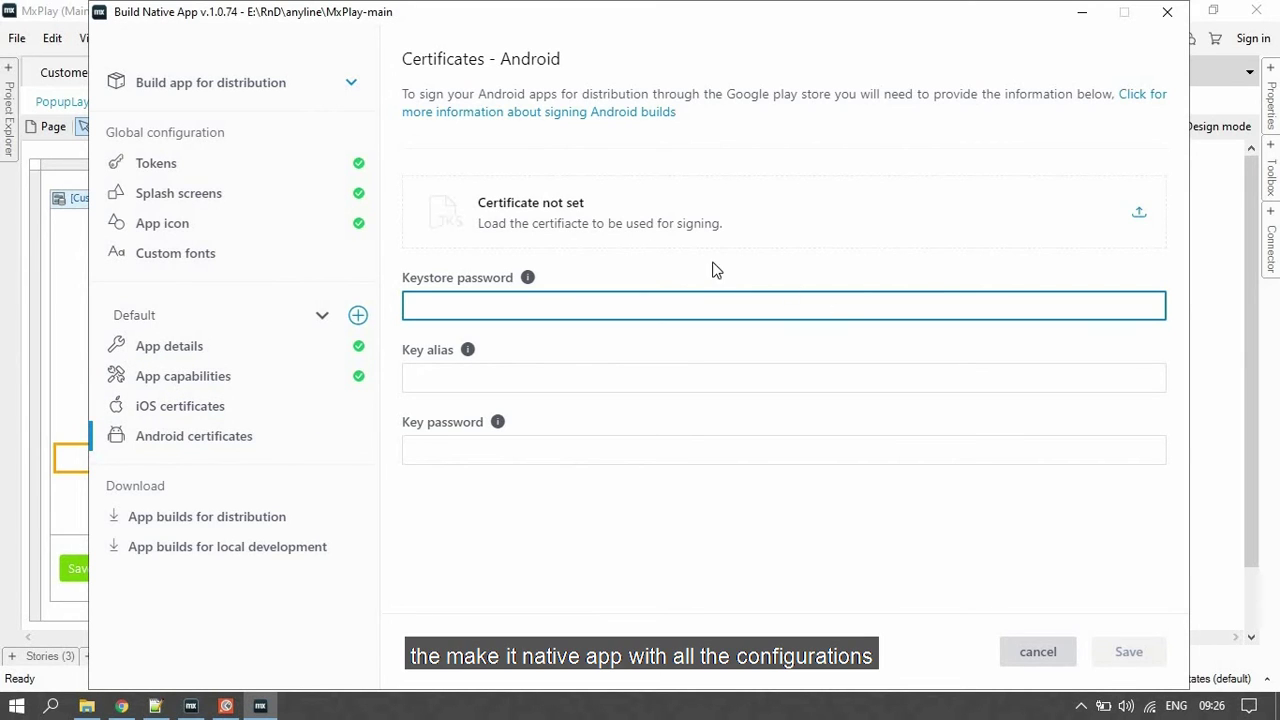
Check the available build types and open the settings for building the app for distribution
click(362, 92)
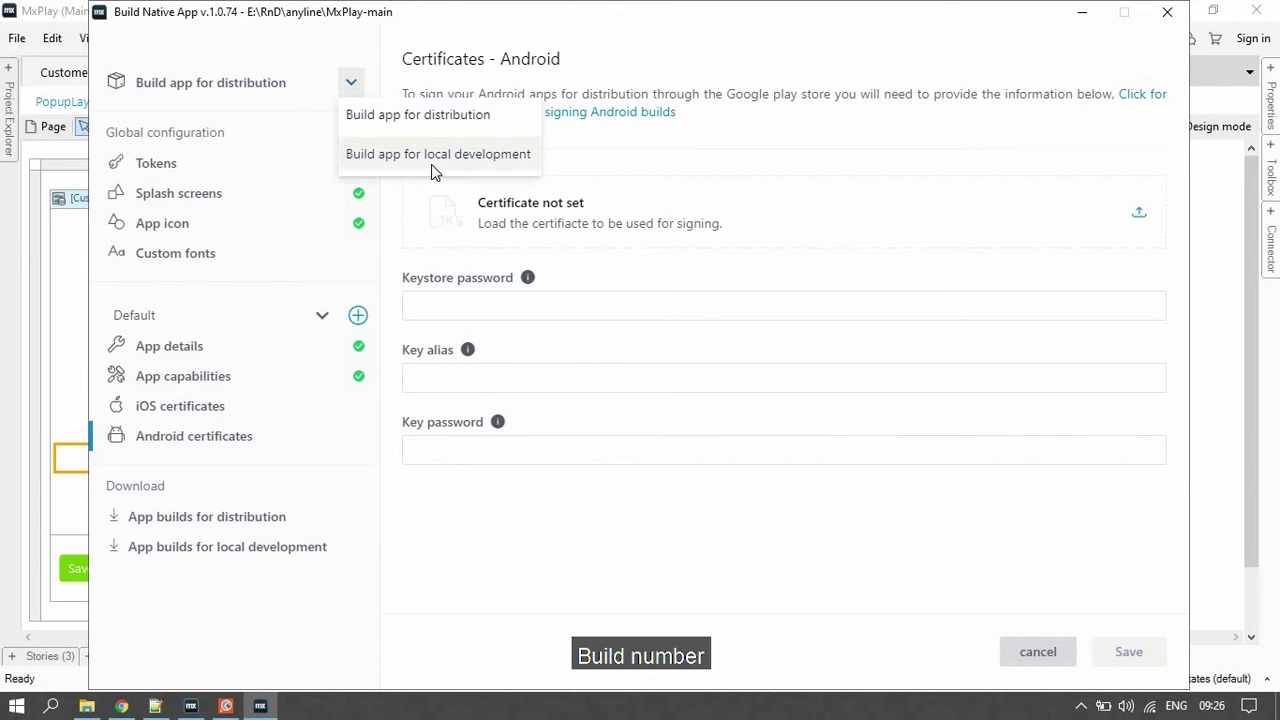
click(397, 465)
click(234, 86)
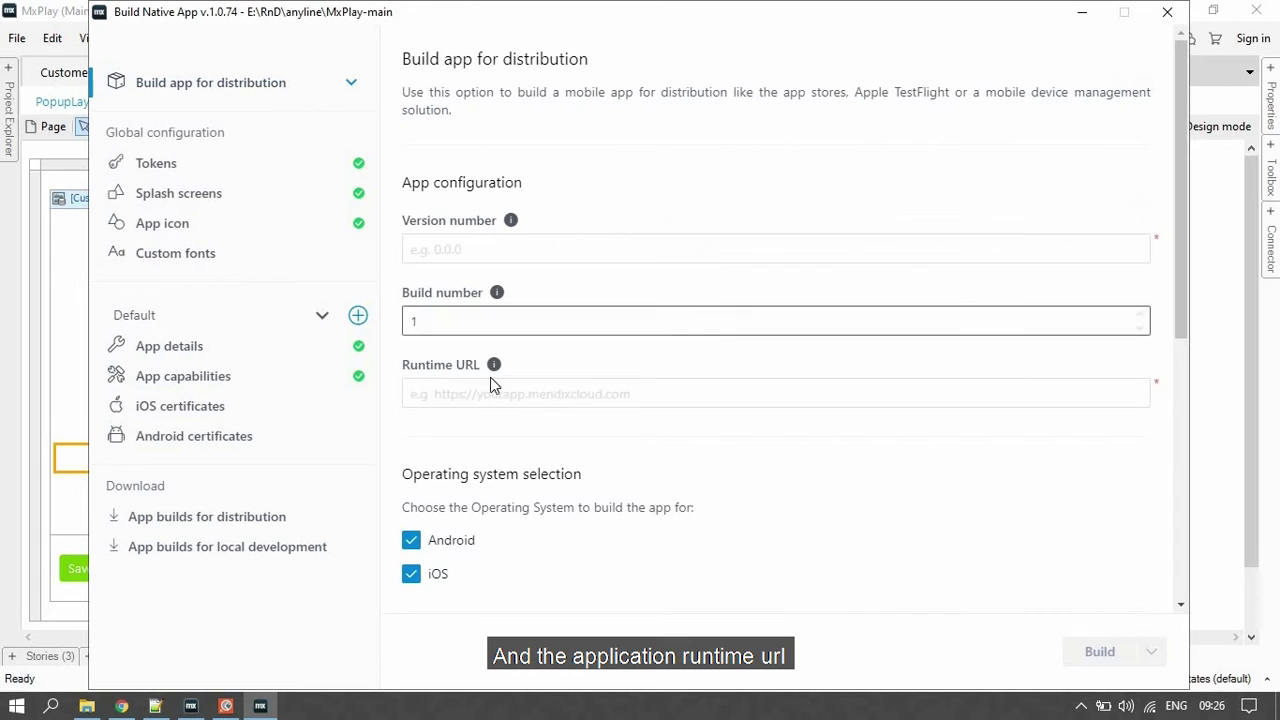
Check the operating system and signing options, set the distribution build's version number to 1.0.0 and try to start the build
click(514, 247)
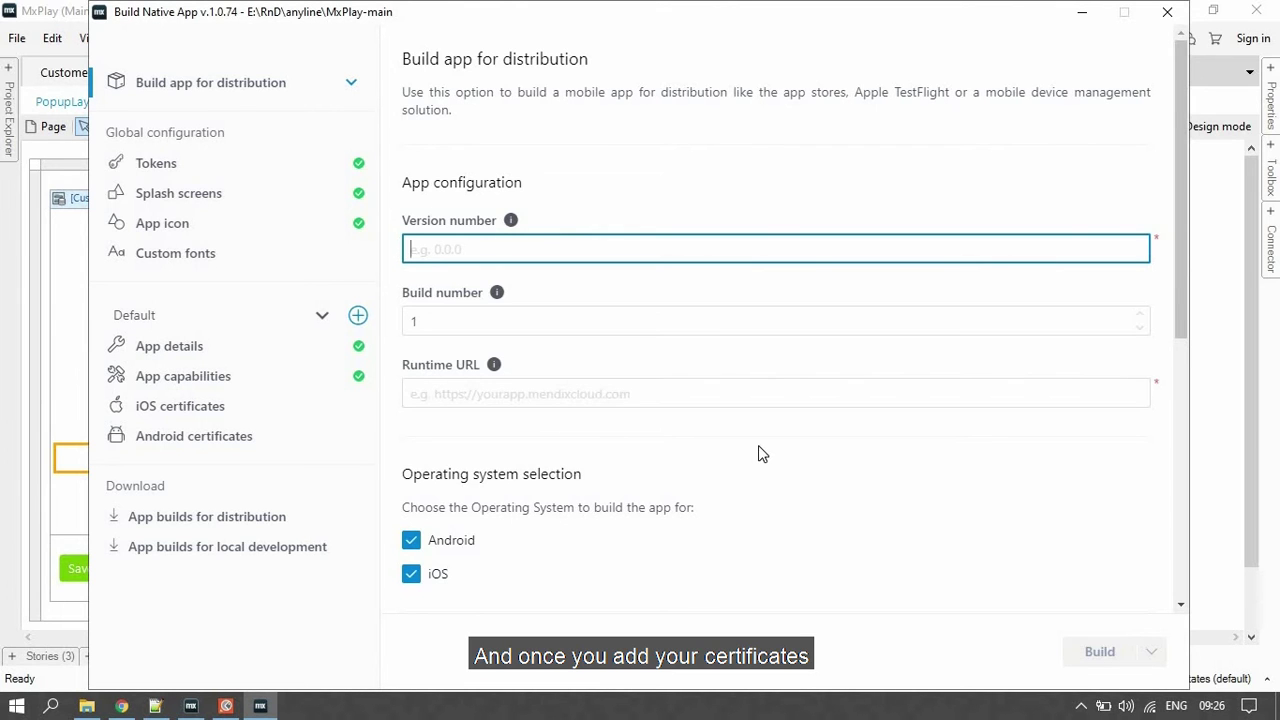
scroll(771, 456, down, 1)
scroll(771, 456, down, 4)
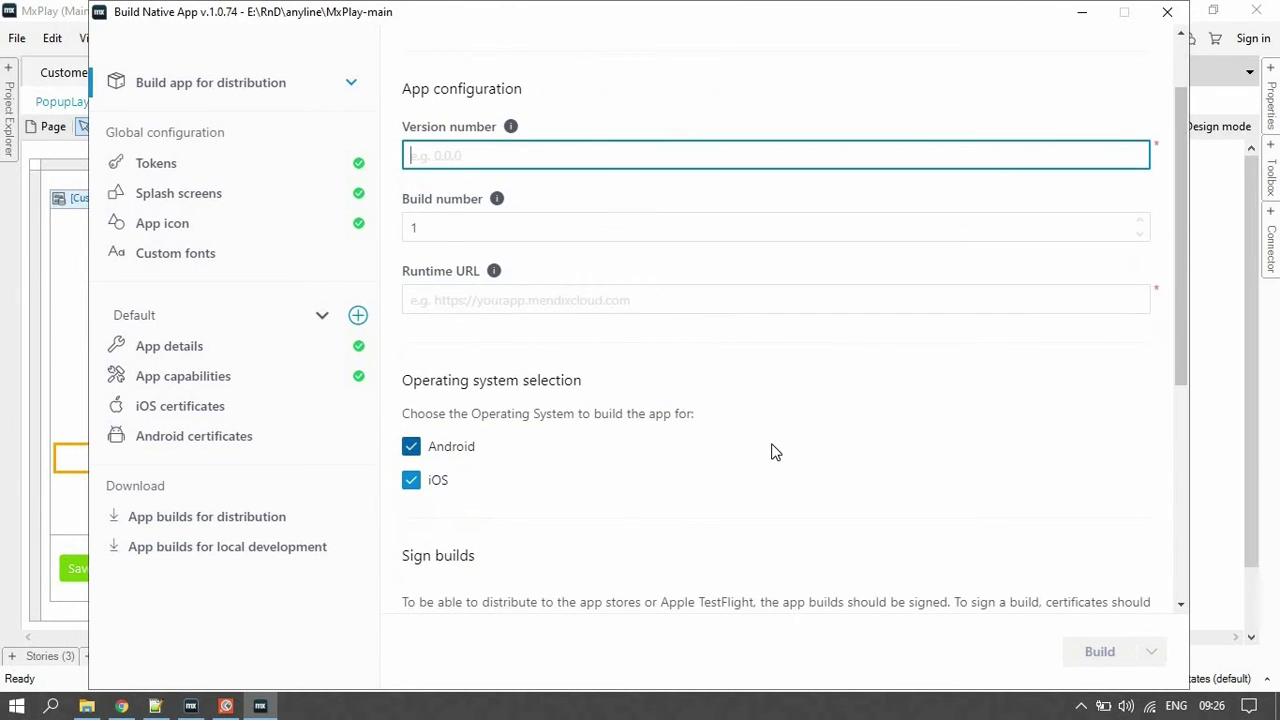
scroll(775, 450, down, 1)
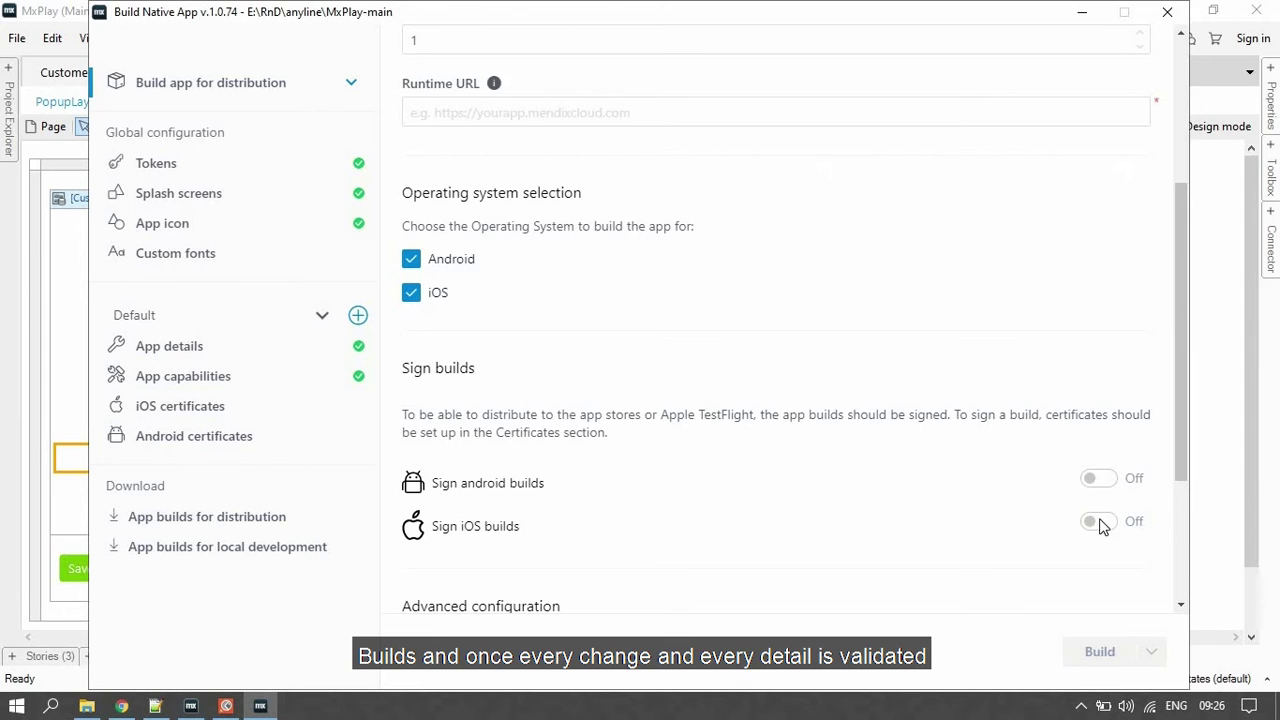
scroll(1108, 557, down, 1)
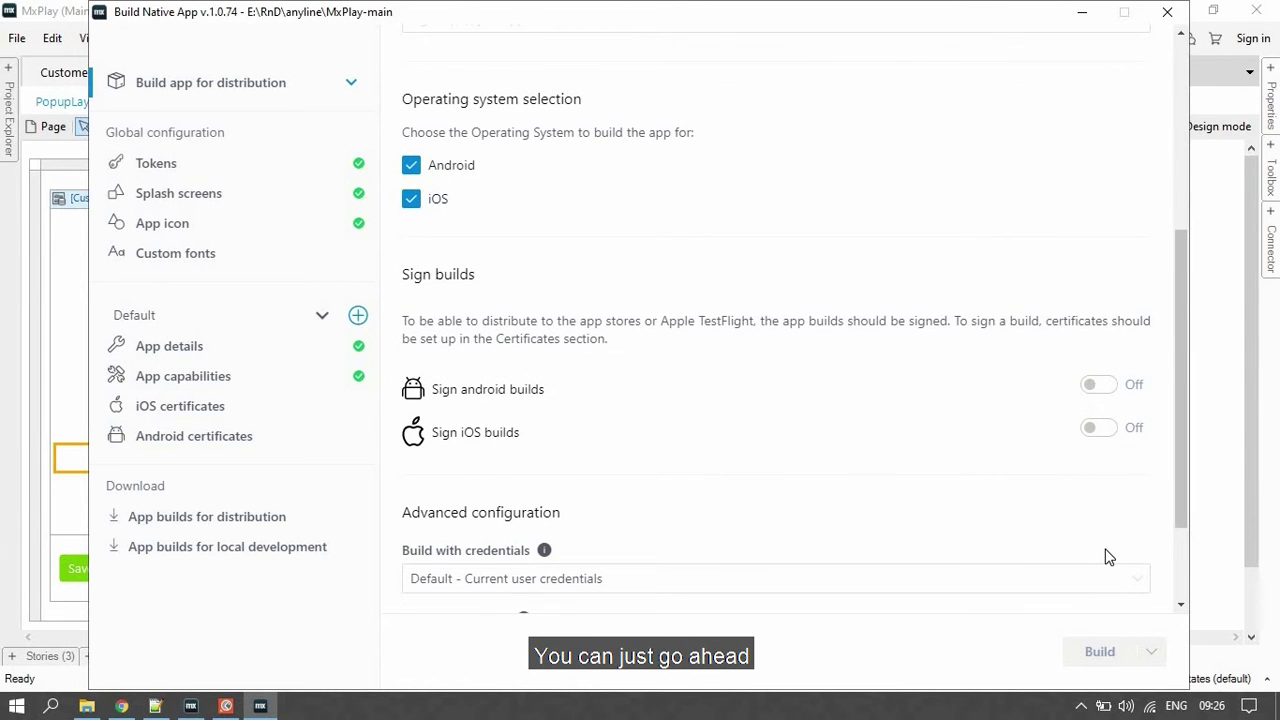
scroll(1106, 557, up, 4)
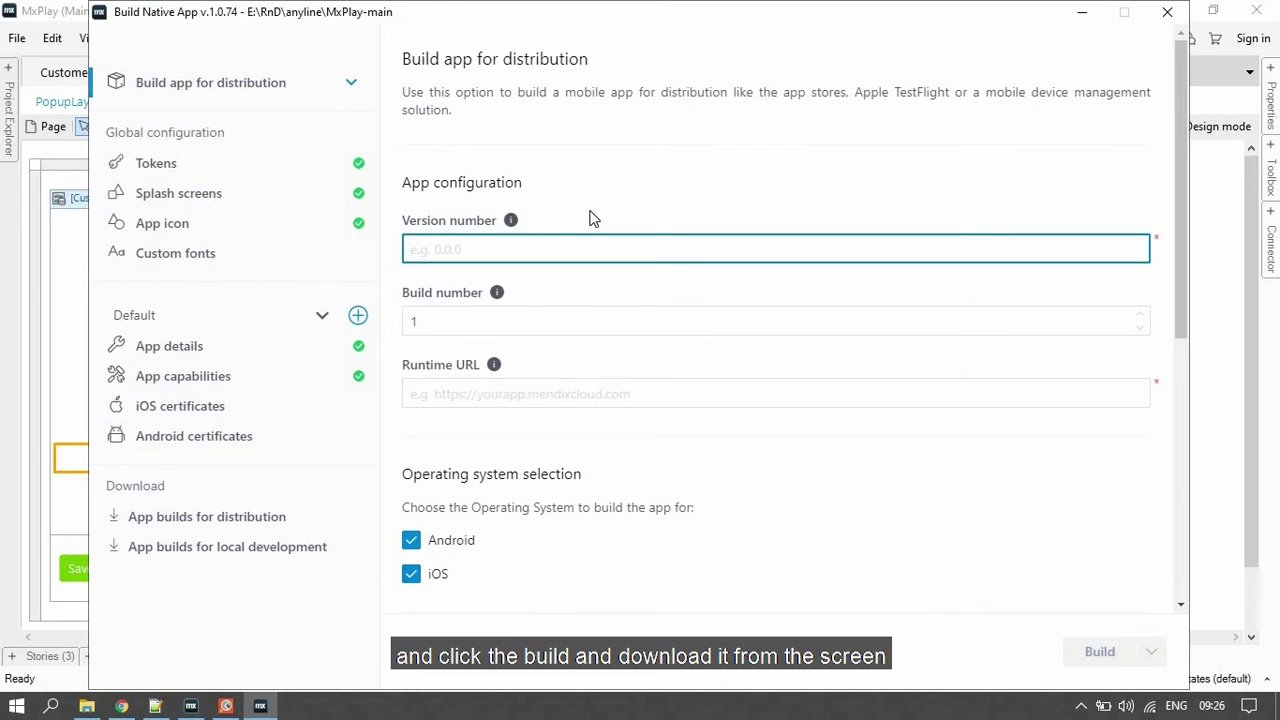
text(10.0.0)
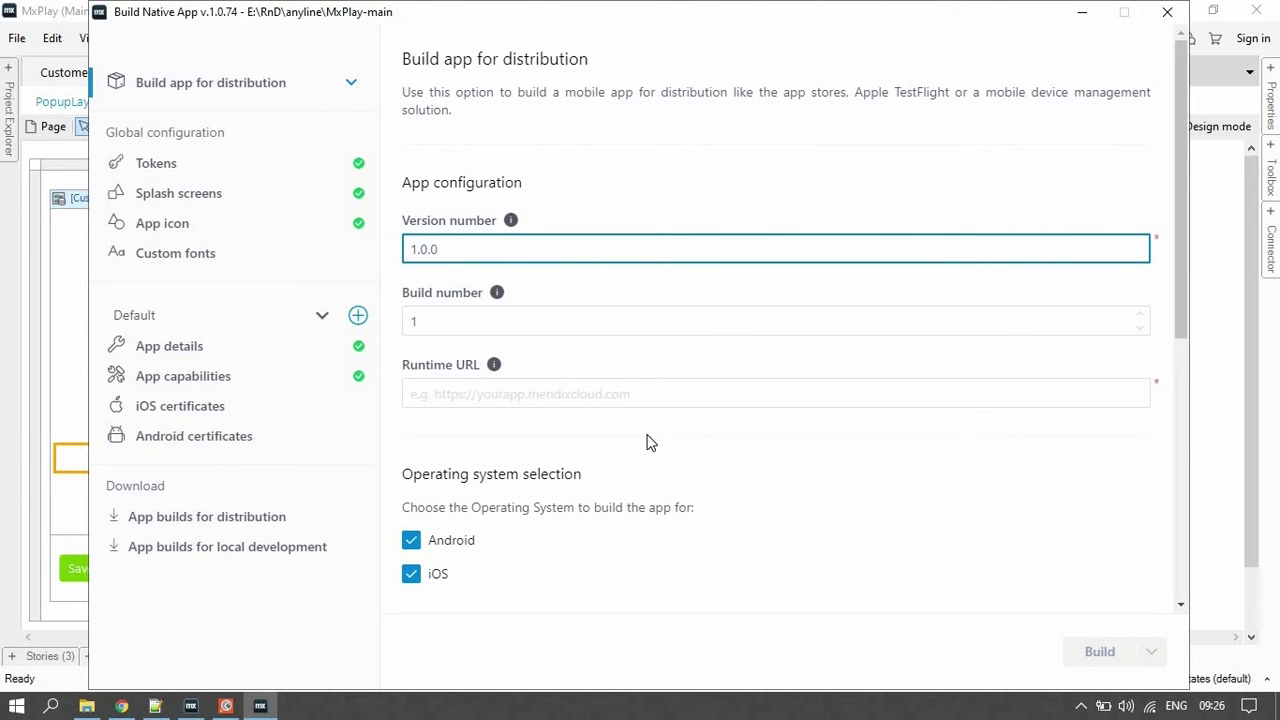
click(1135, 643)
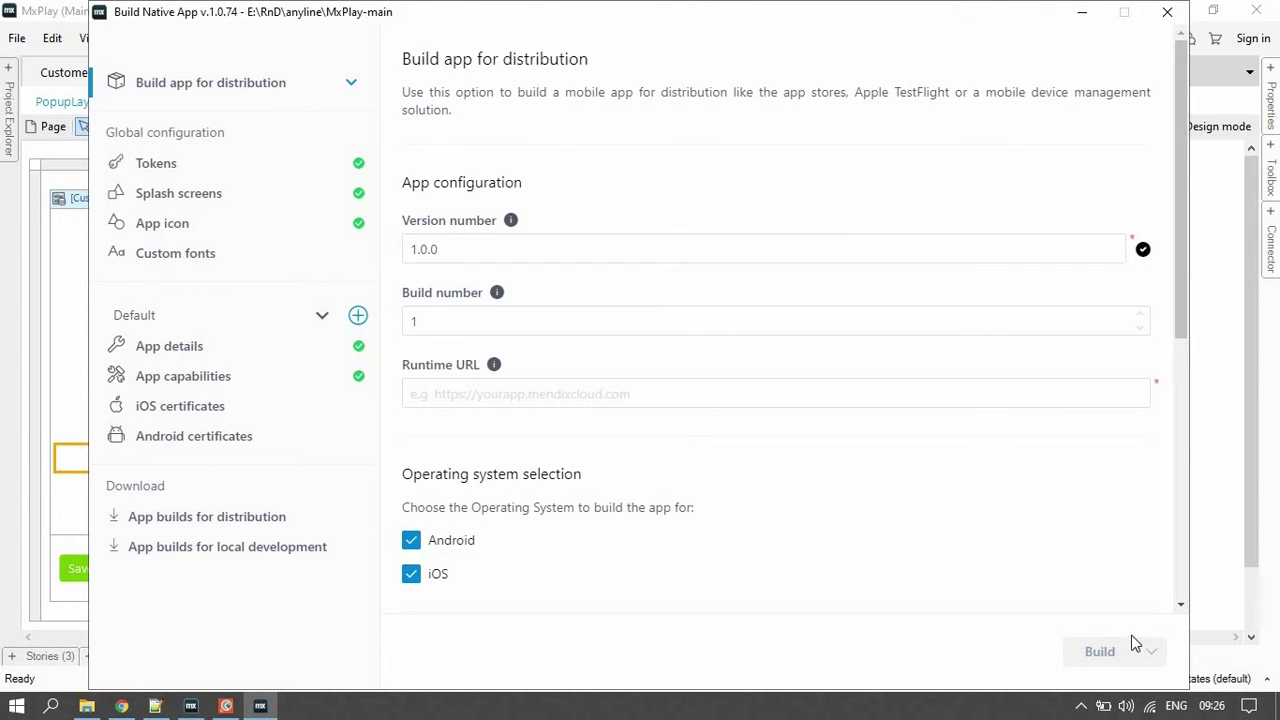
Review the distribution build settings and open the downloads for app builds for distribution
scroll(852, 465, down, 1)
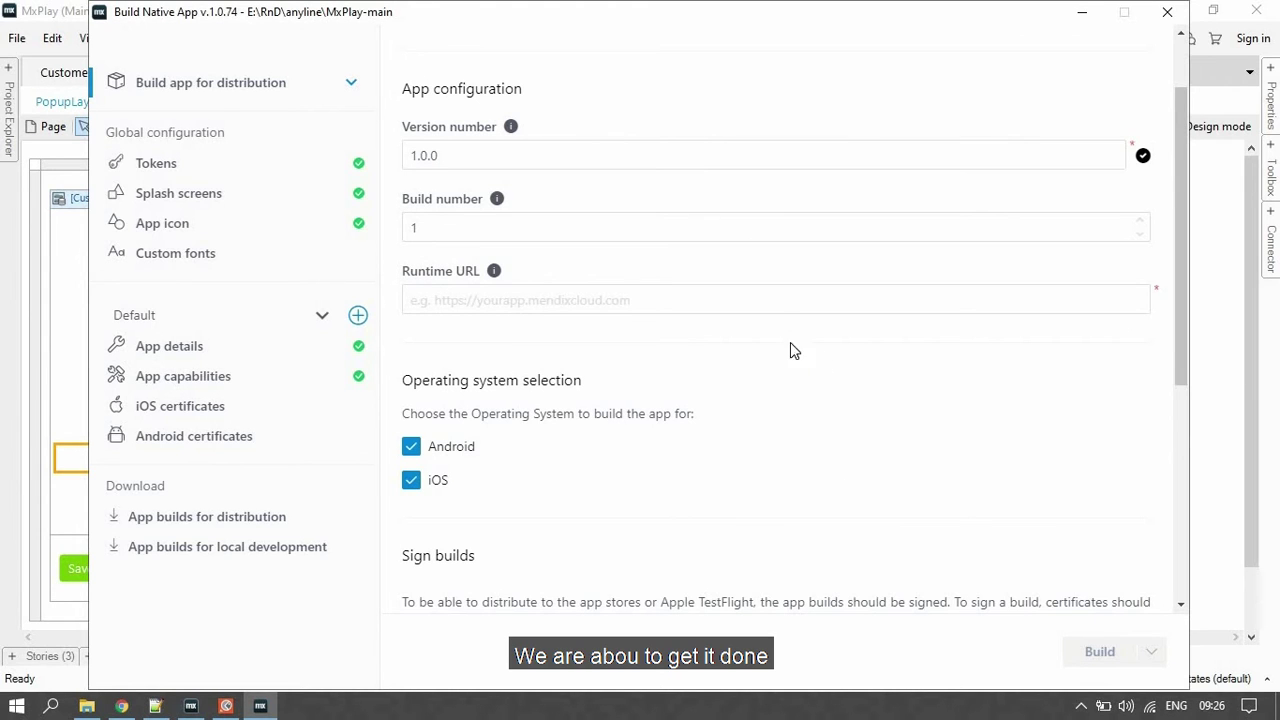
click(239, 521)
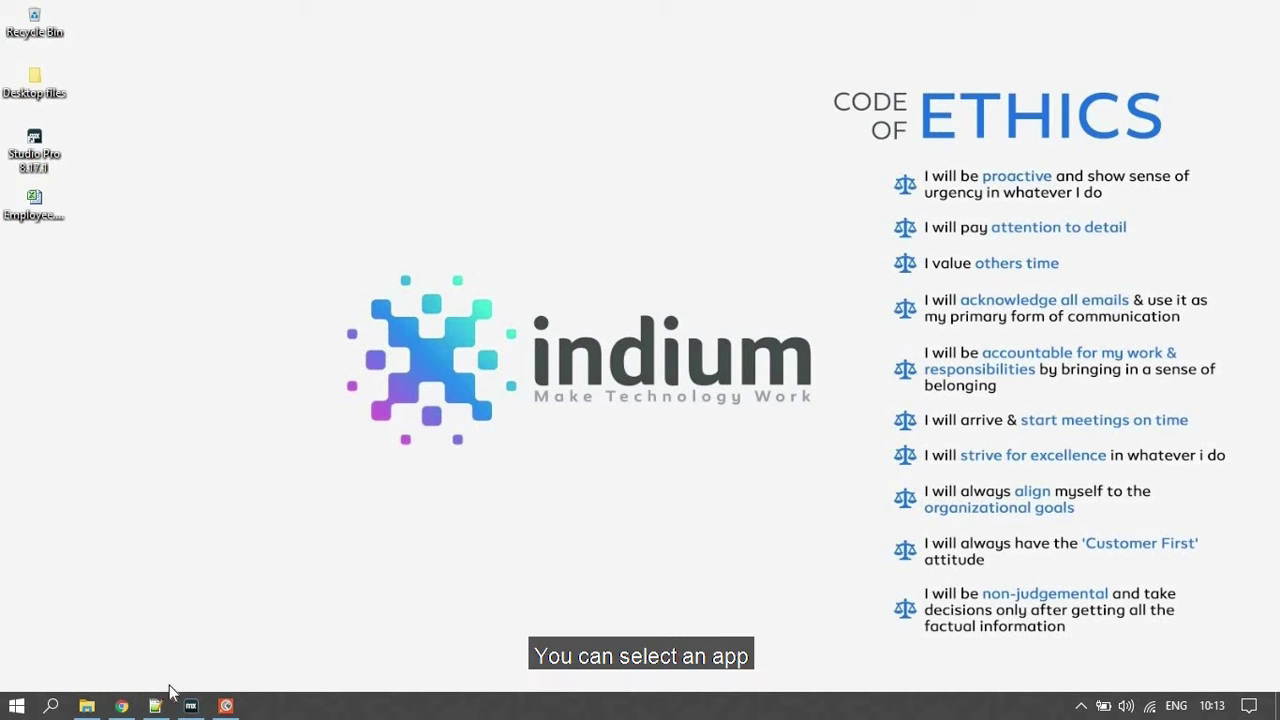
Switch to Chrome and look over the starting points and app templates for creating a new Mendix app
click(123, 704)
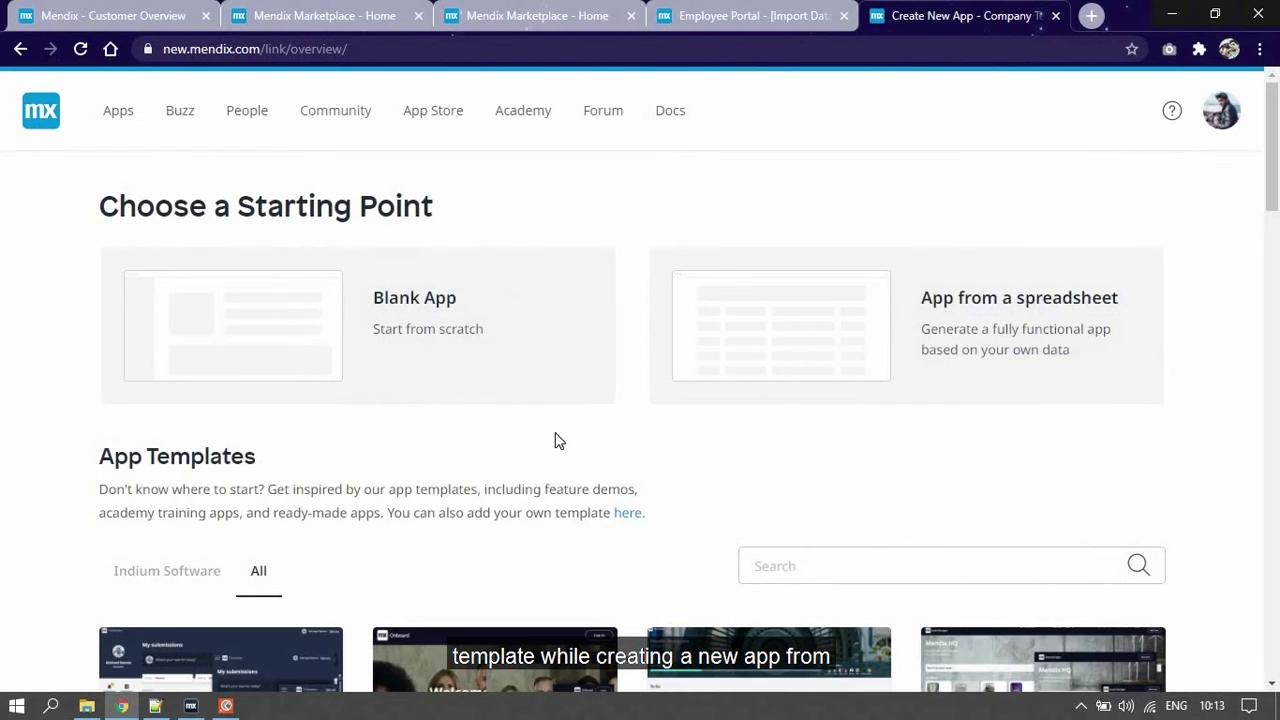
scroll(640, 437, down, 3)
scroll(687, 437, down, 2)
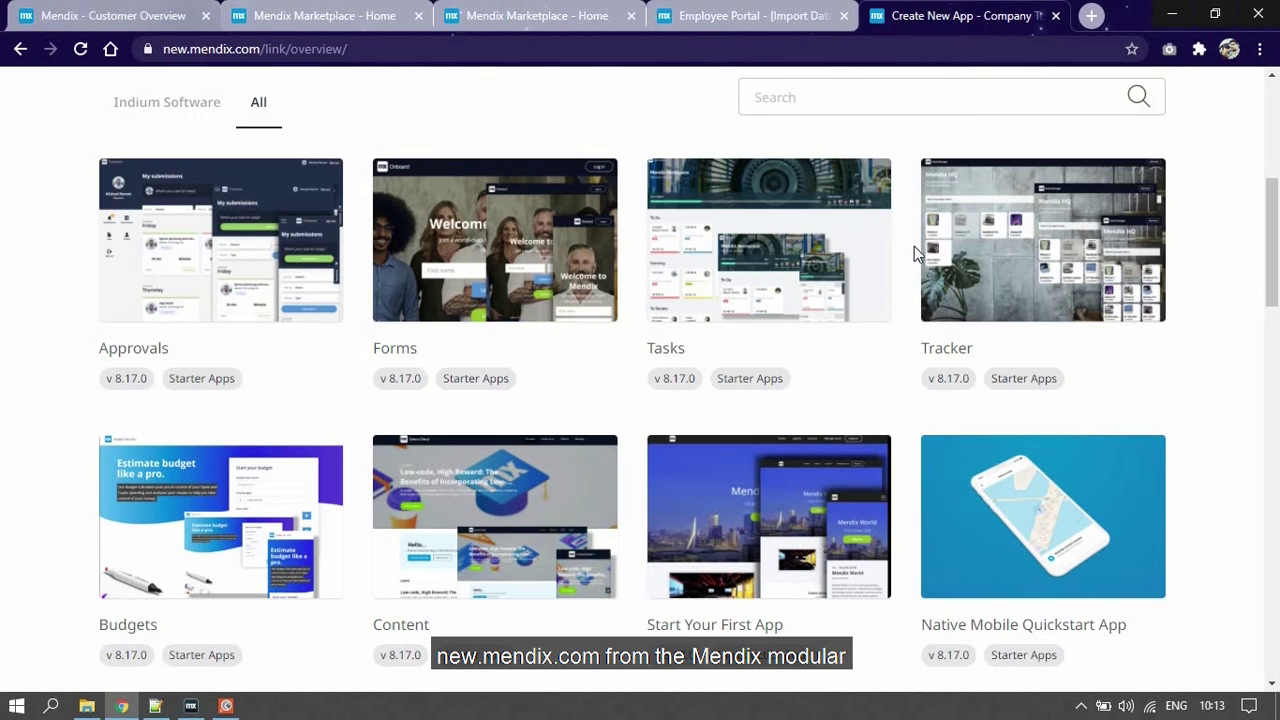
scroll(1230, 390, down, 1)
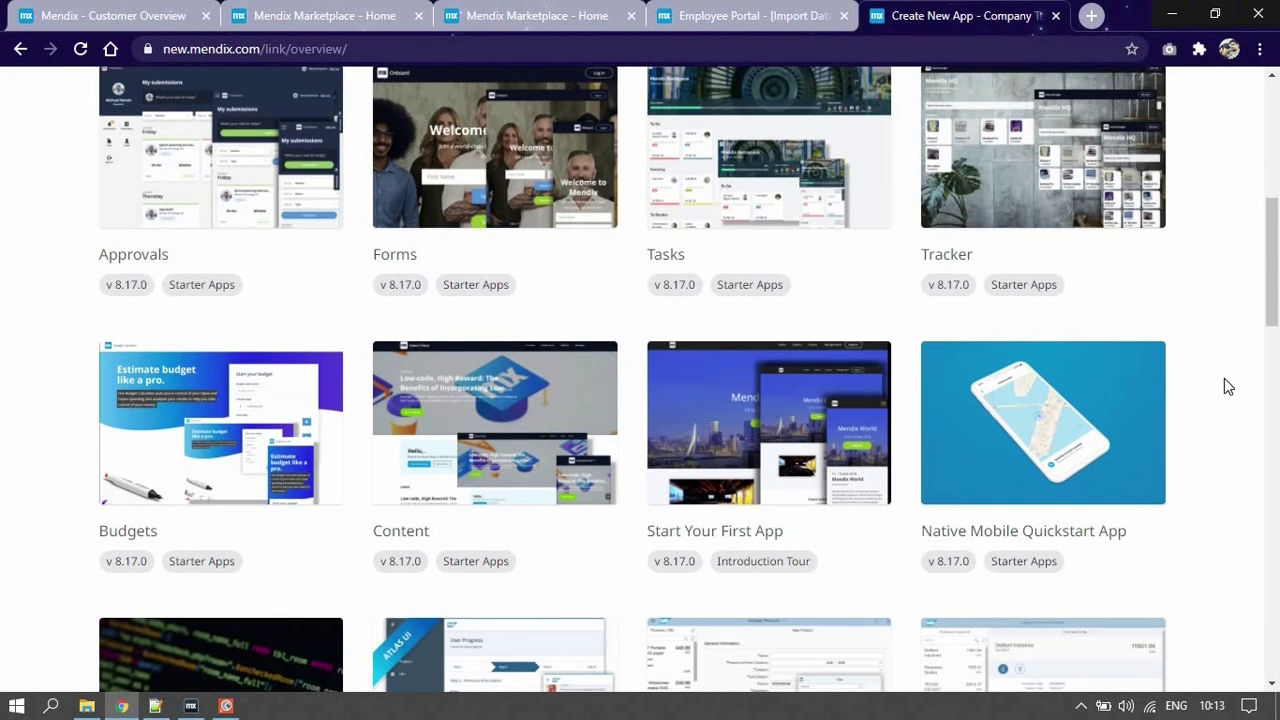
scroll(1221, 386, up, 6)
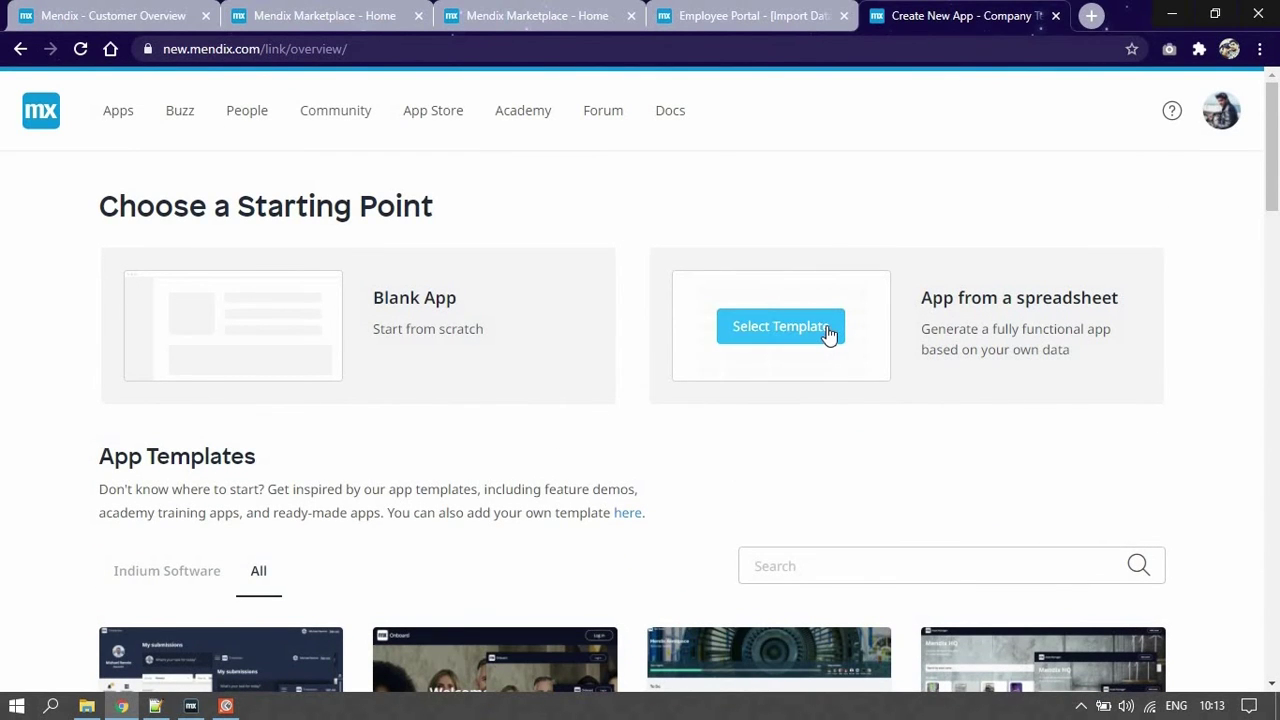
Select the App from a spreadsheet template for the new app and name the app "Employee portal"
click(828, 335)
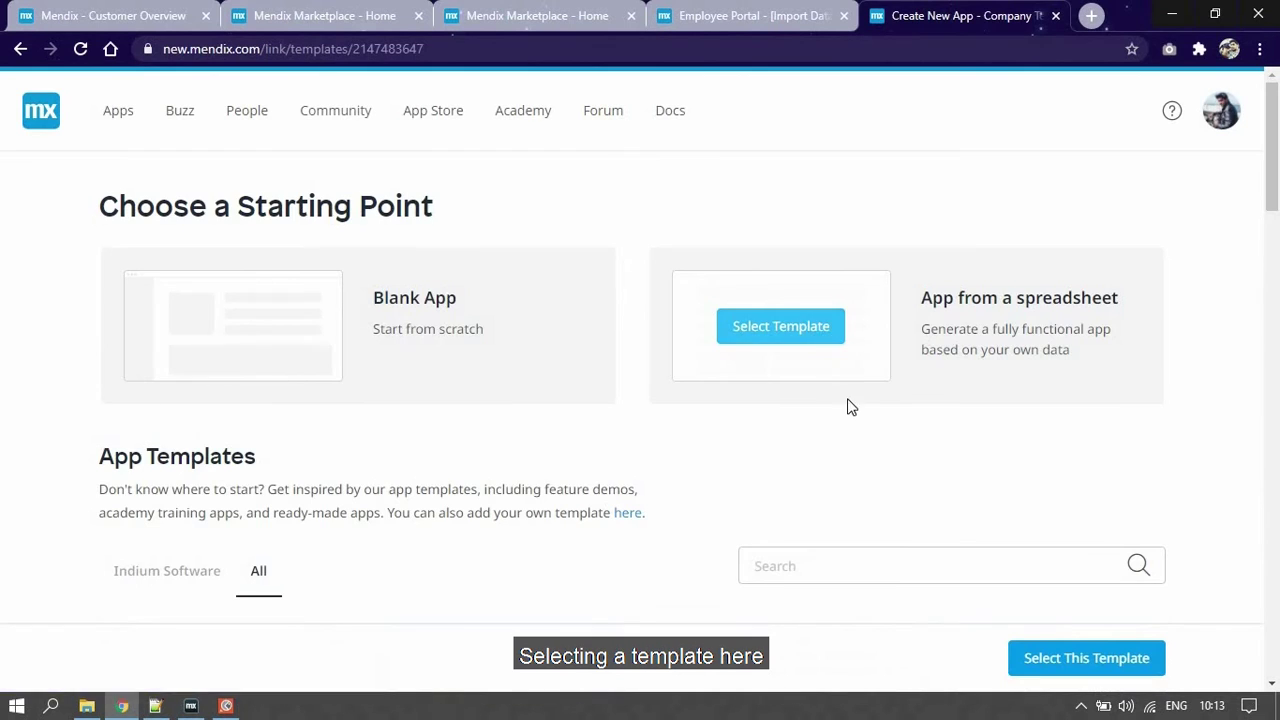
scroll(877, 410, down, 1)
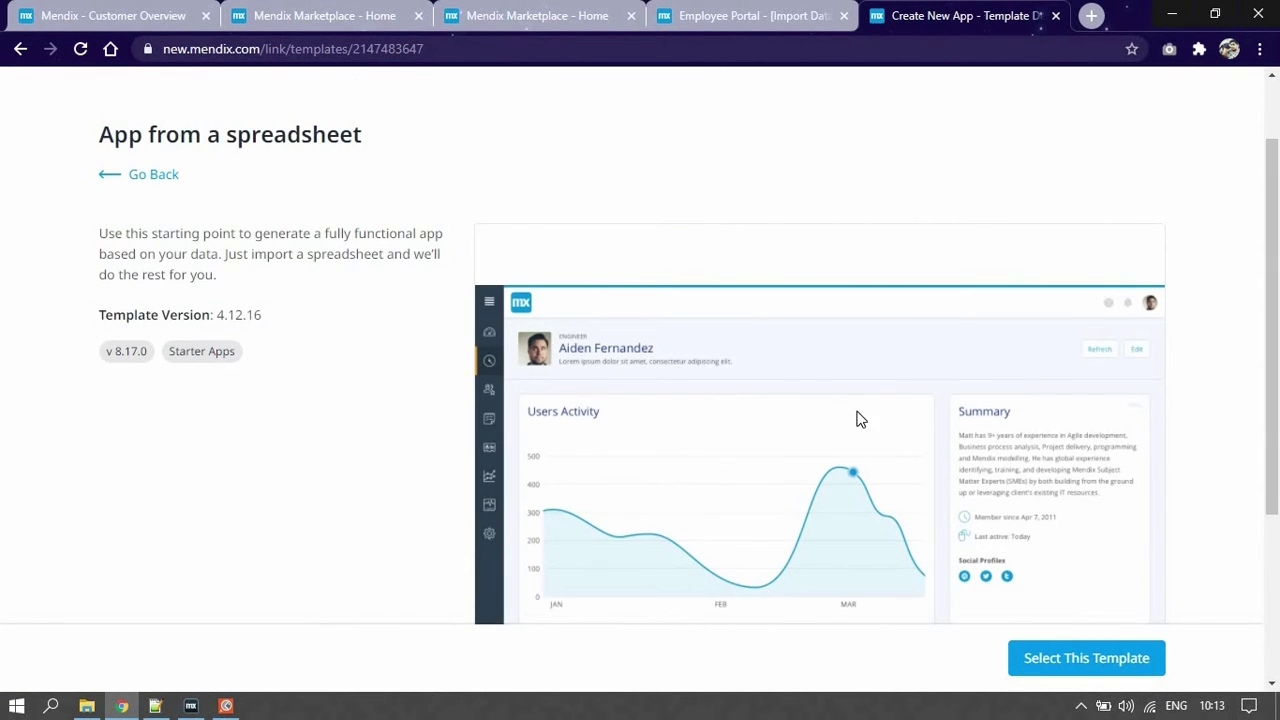
scroll(857, 420, down, 3)
scroll(1143, 608, up, 4)
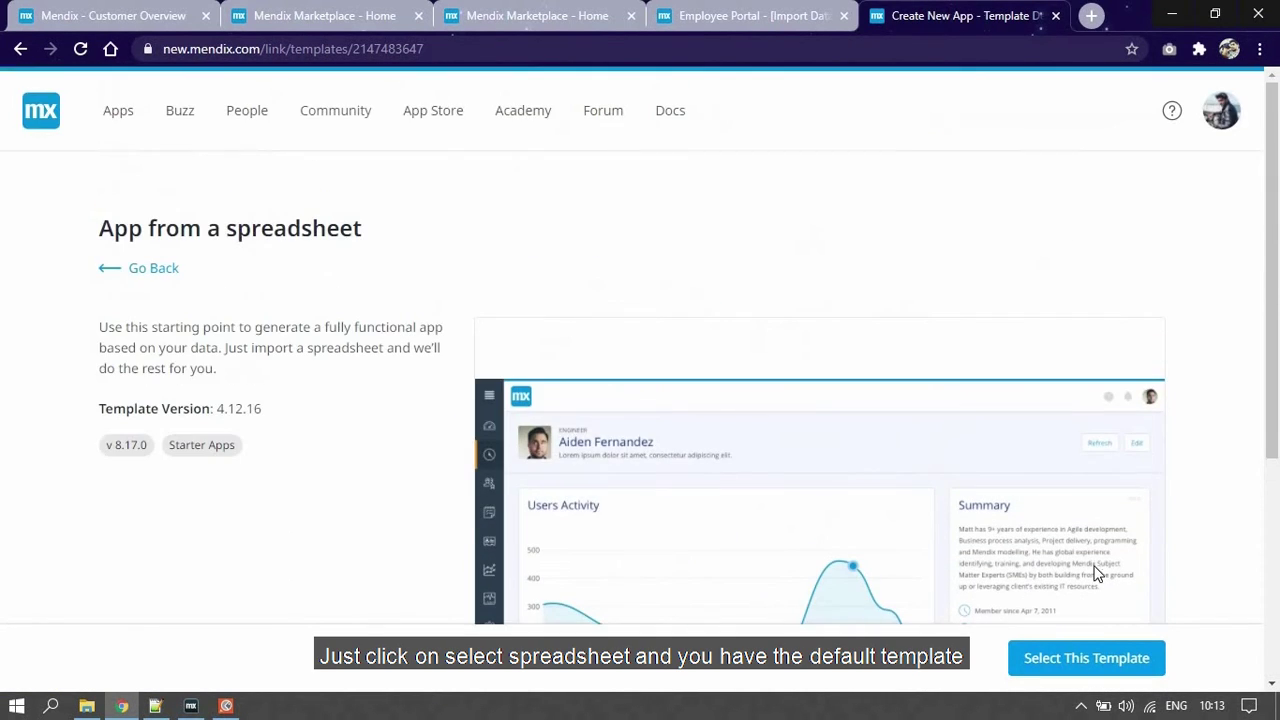
click(1137, 653)
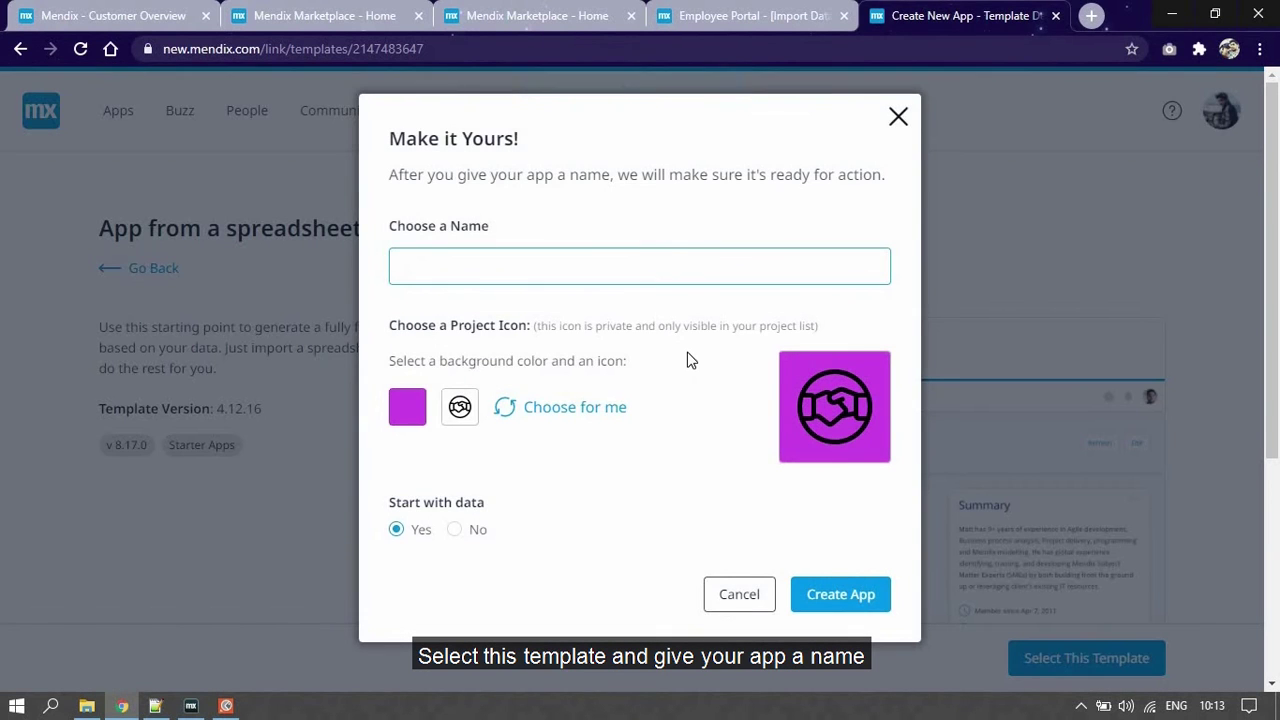
text(Employee portal)
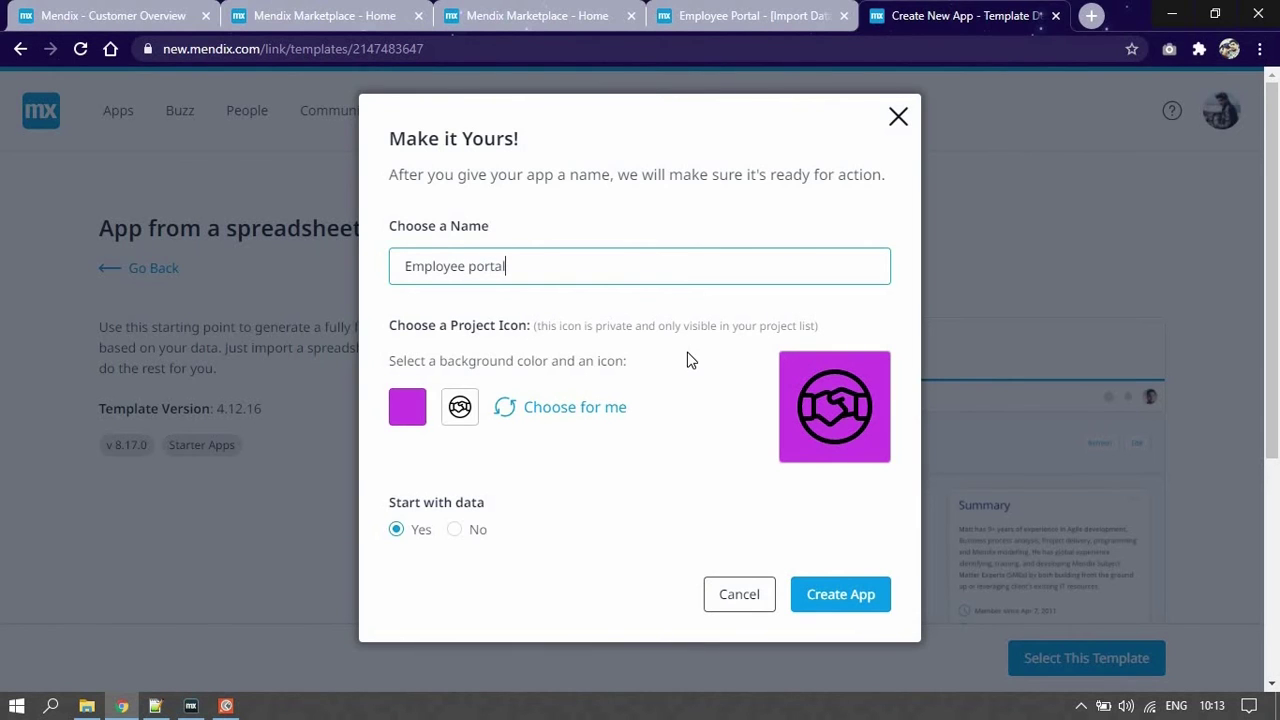
Try several randomly suggested combinations of project icon and background color
click(512, 410)
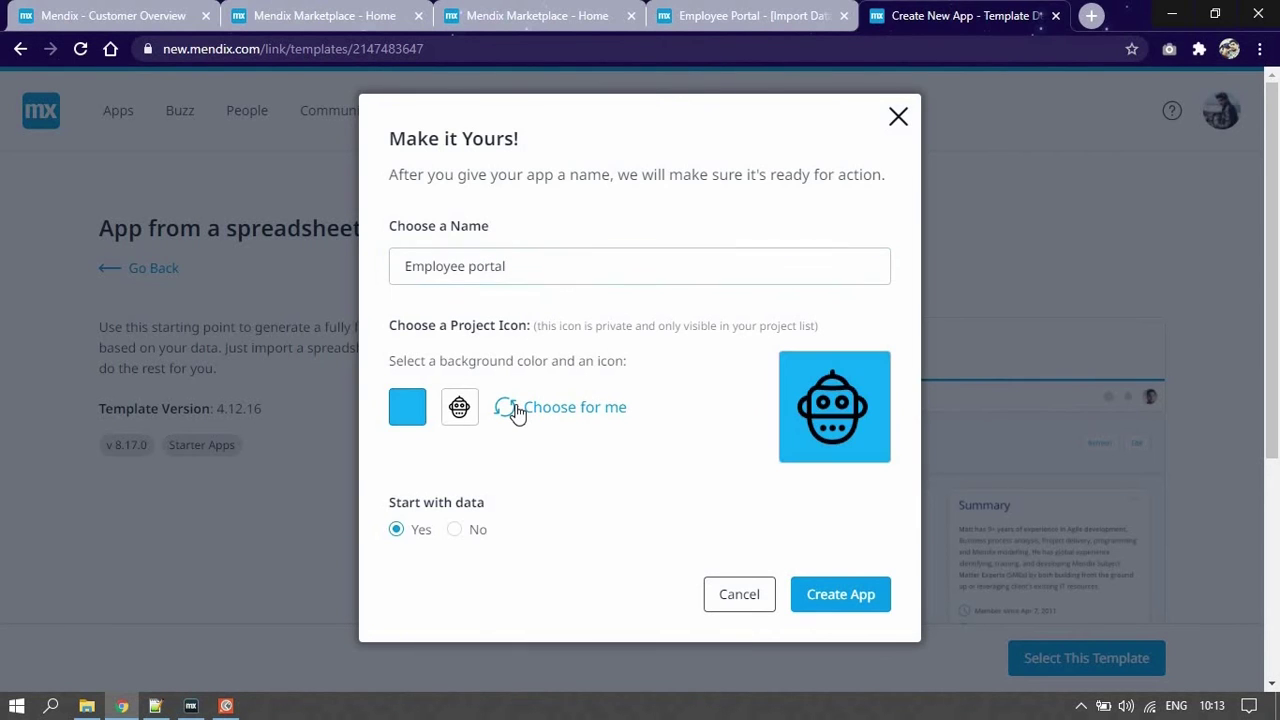
click(512, 410)
click(517, 414)
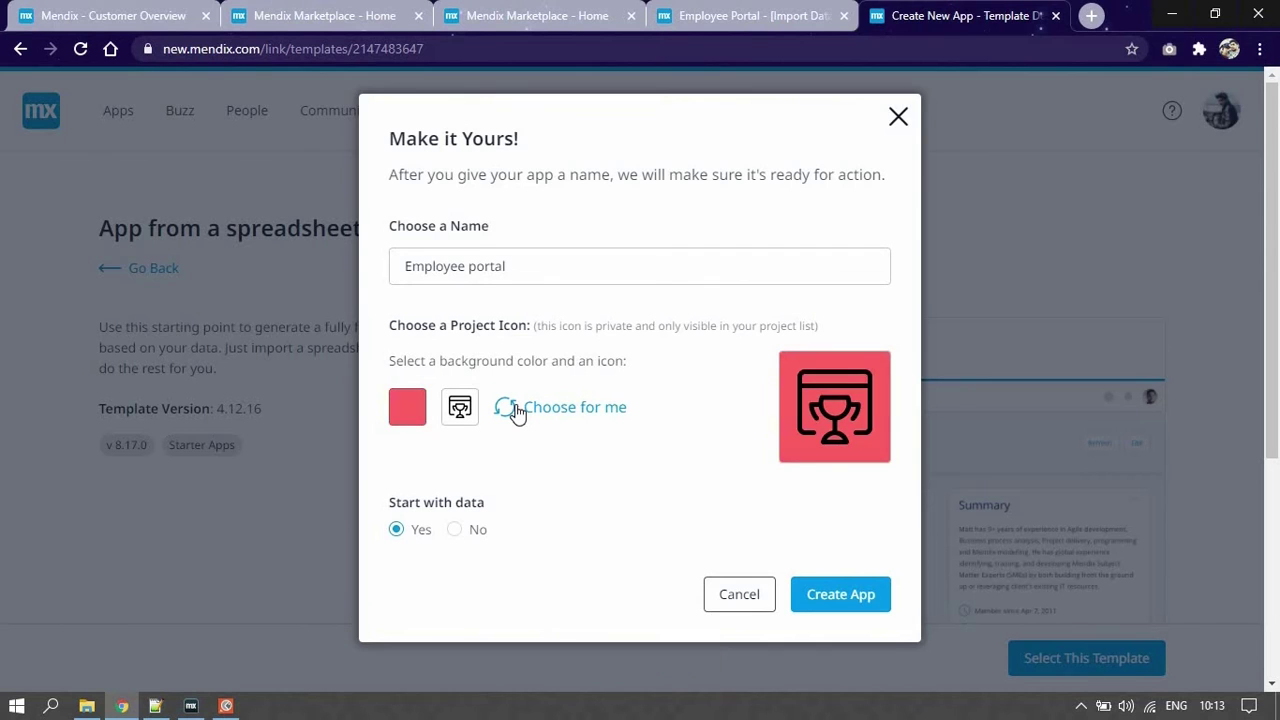
click(505, 410)
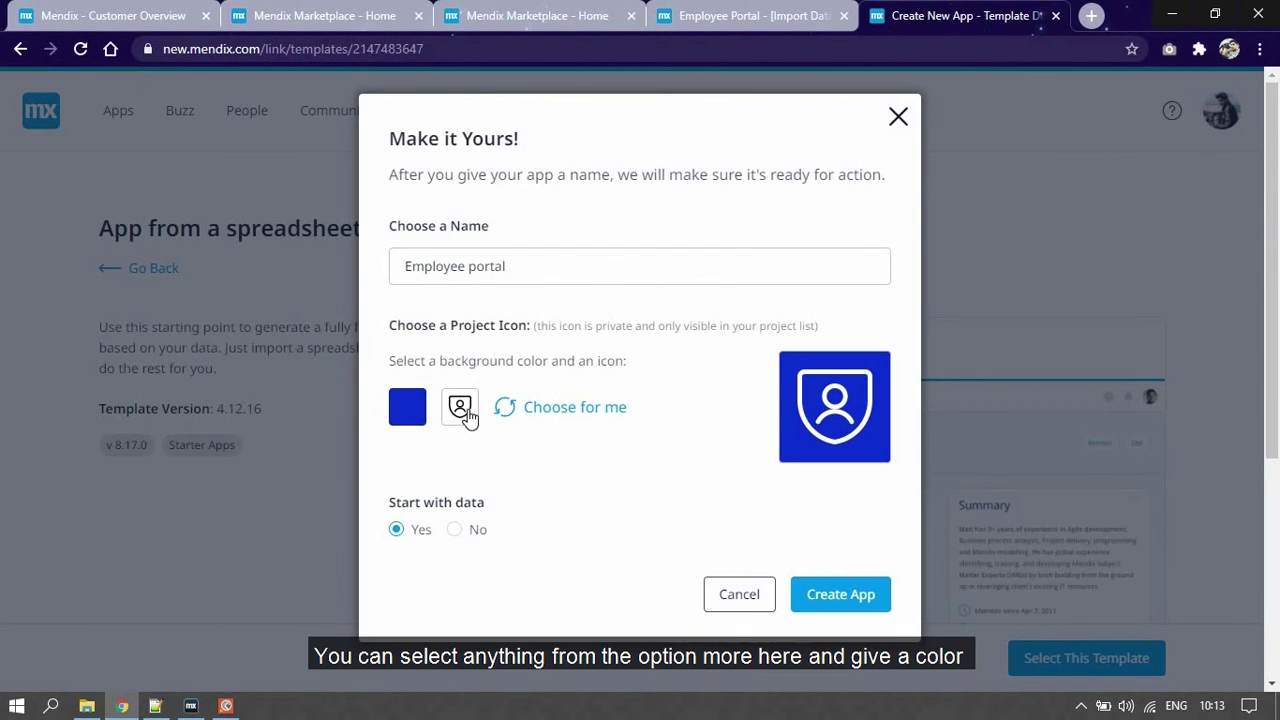
Set the project icon to the head with a cube on a magenta background and create the app
click(461, 408)
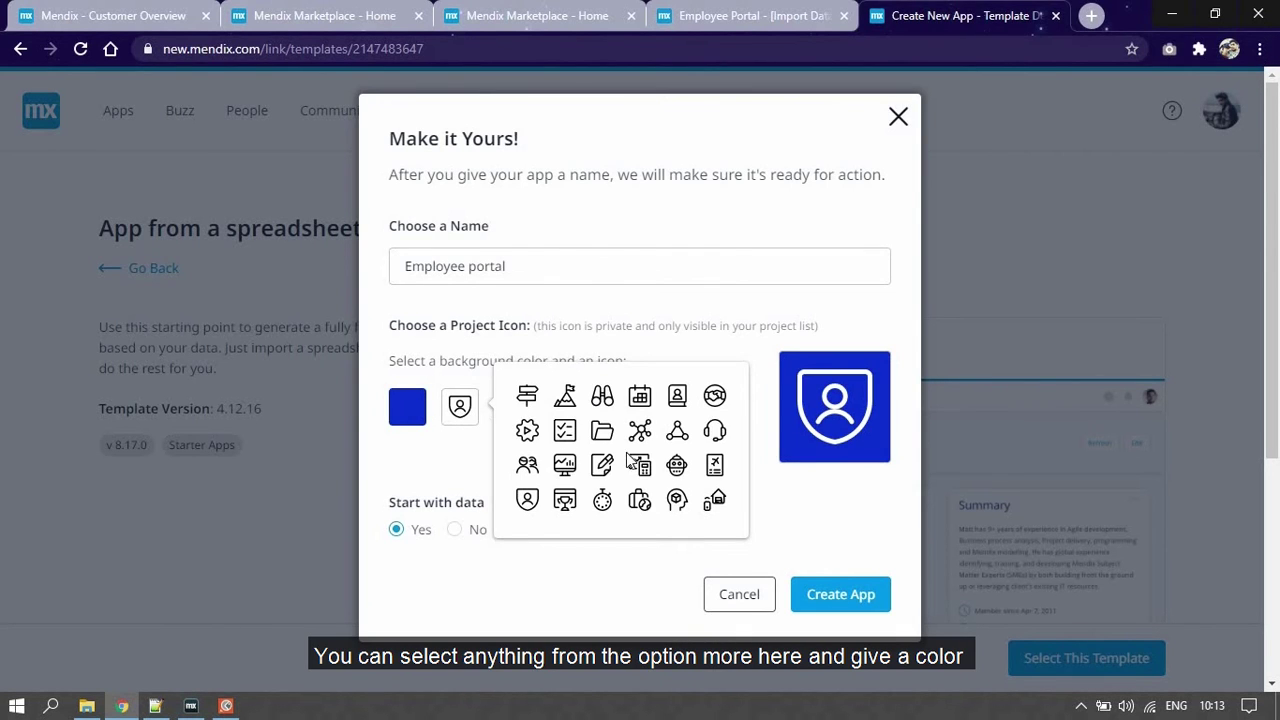
click(677, 499)
click(416, 414)
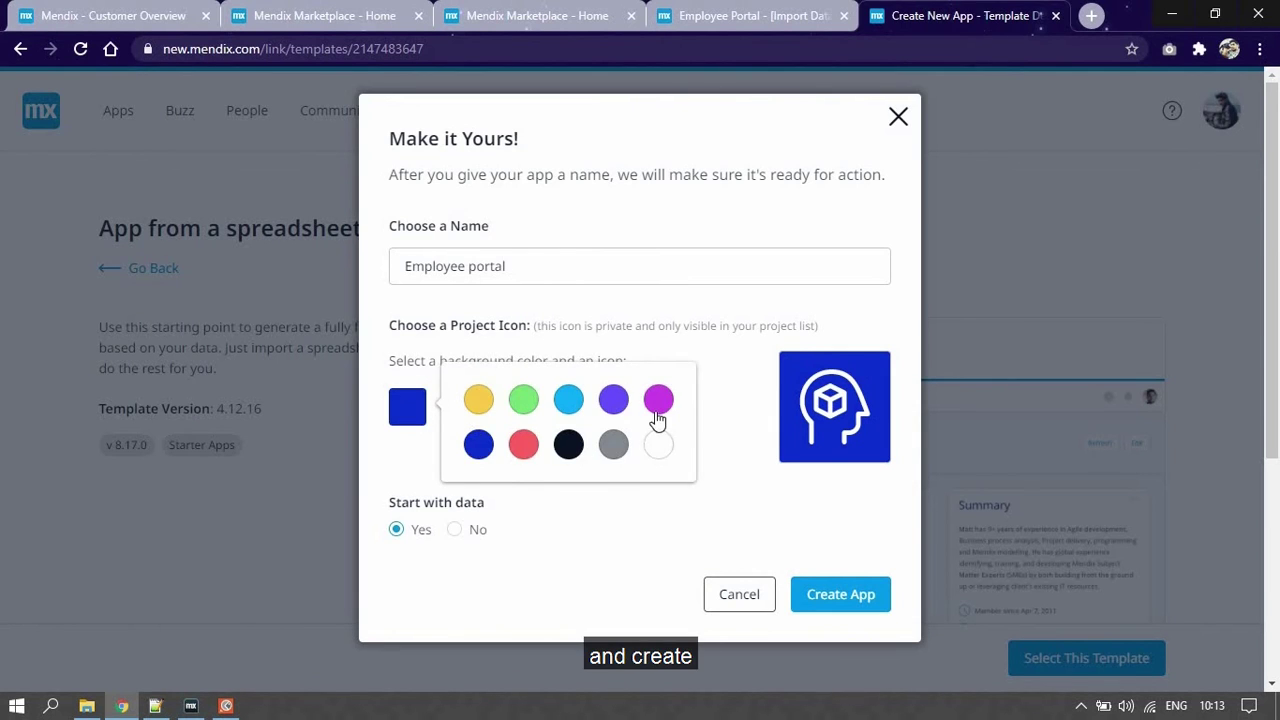
click(656, 406)
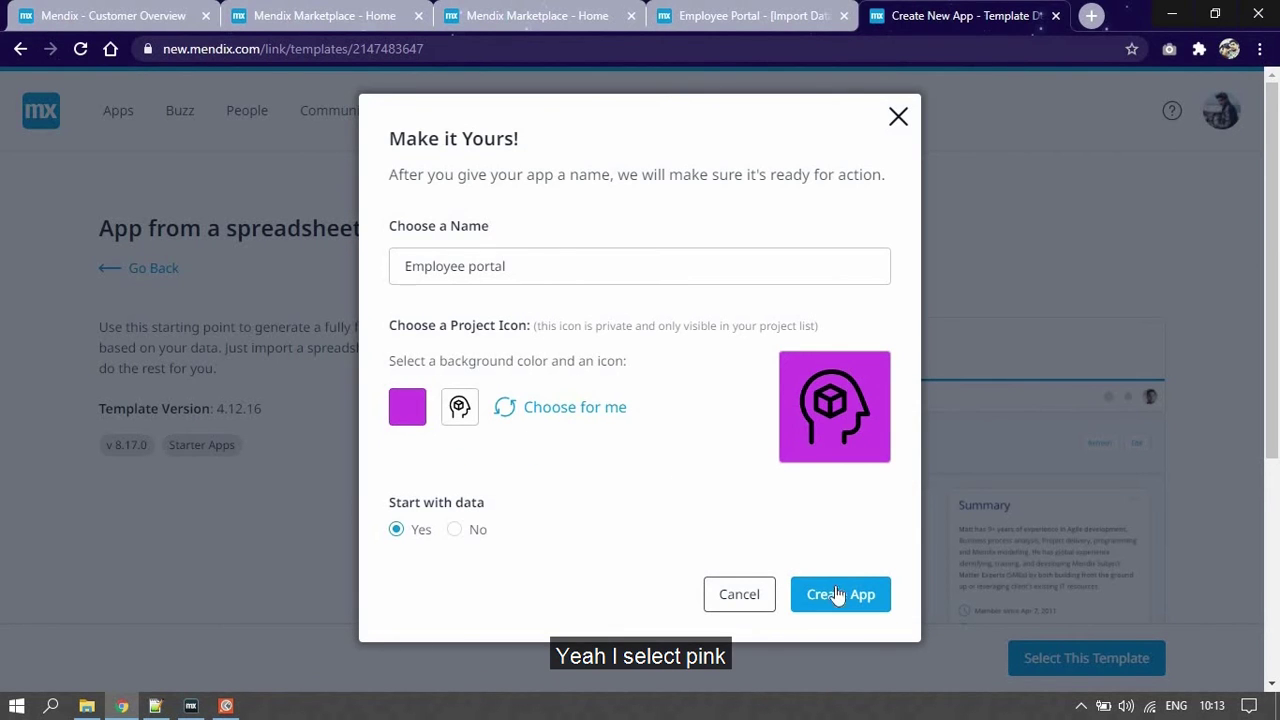
click(805, 607)
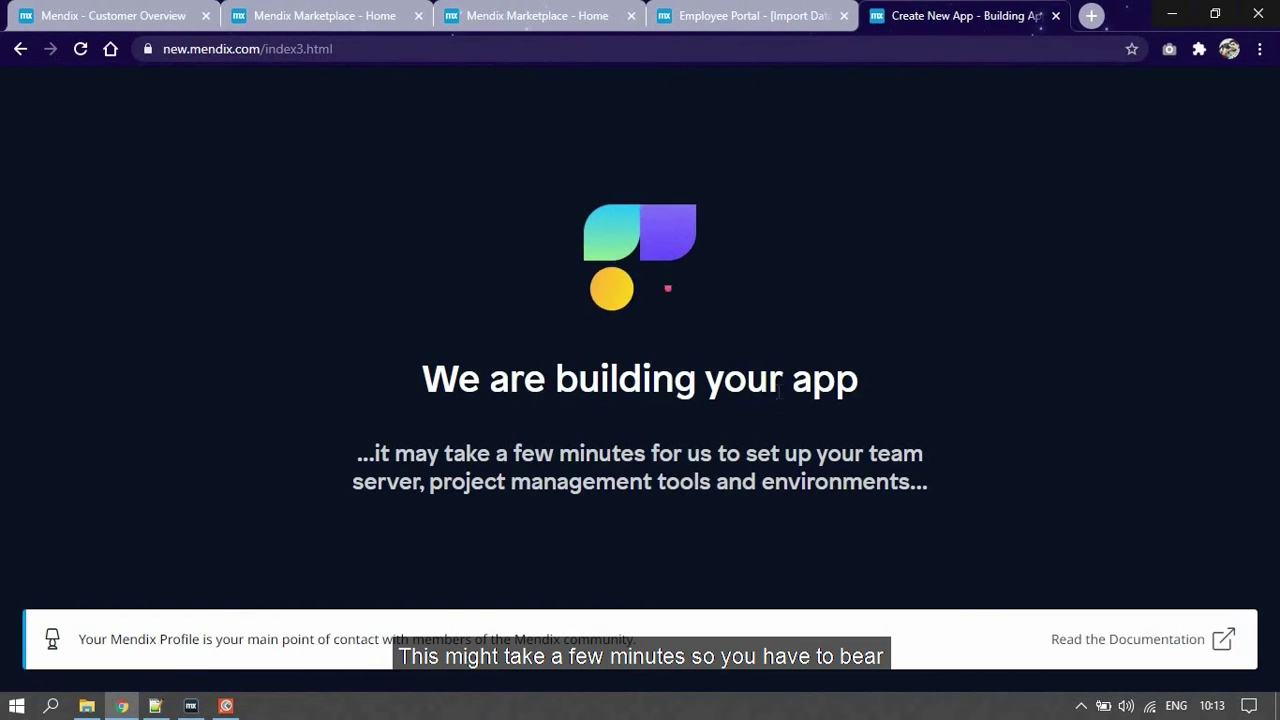
Go to the already open Employee Portal data import page and load the Employee.xlsx spreadsheet from the desktop
click(757, 18)
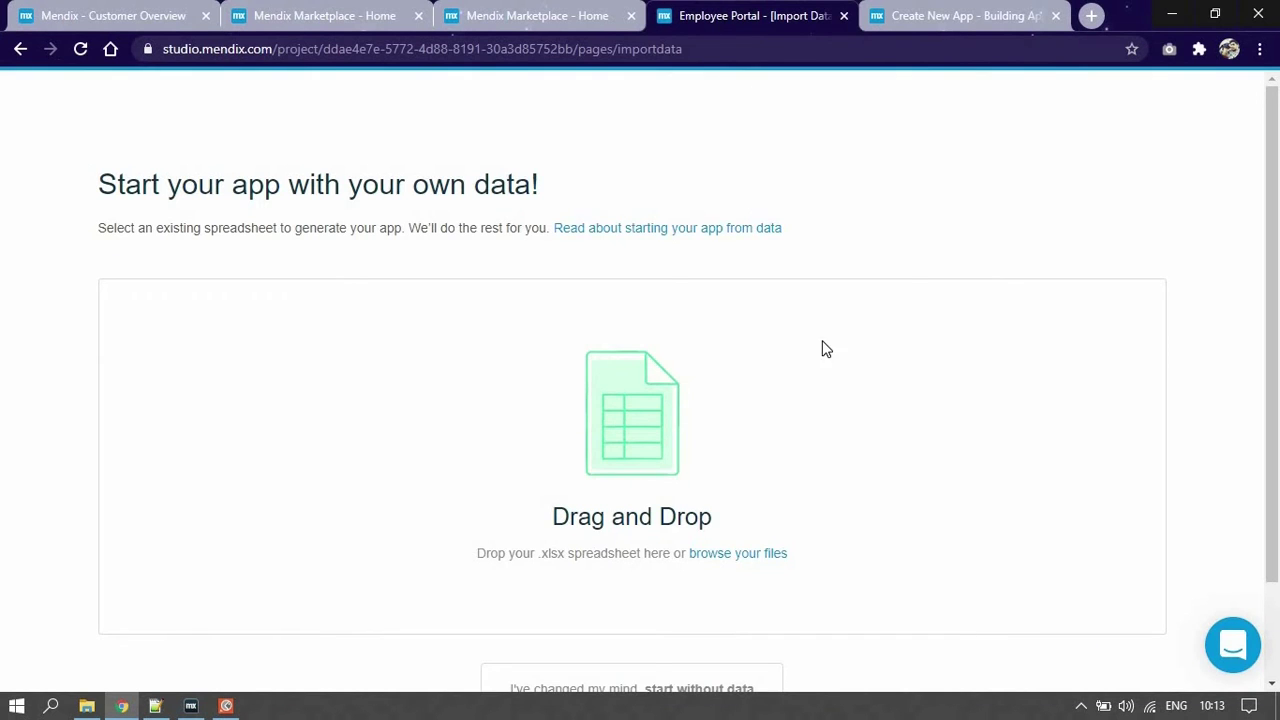
scroll(860, 491, down, 1)
scroll(860, 491, up, 1)
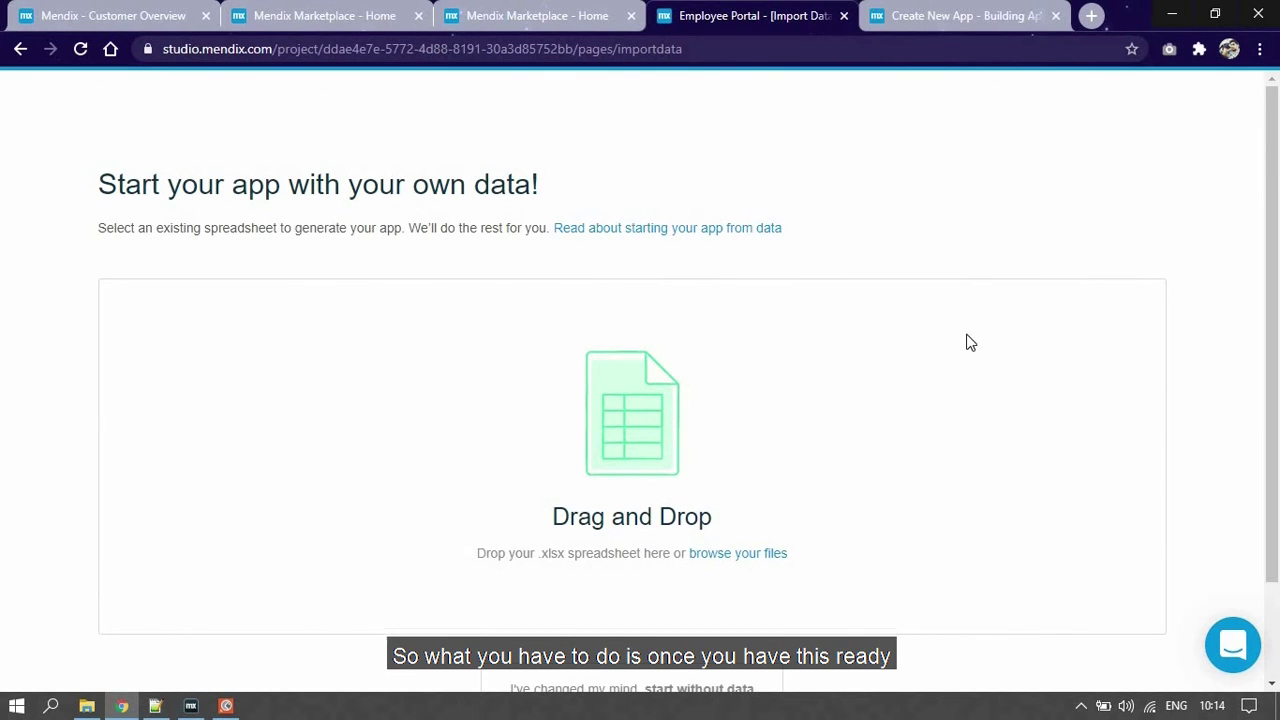
scroll(970, 343, down, 1)
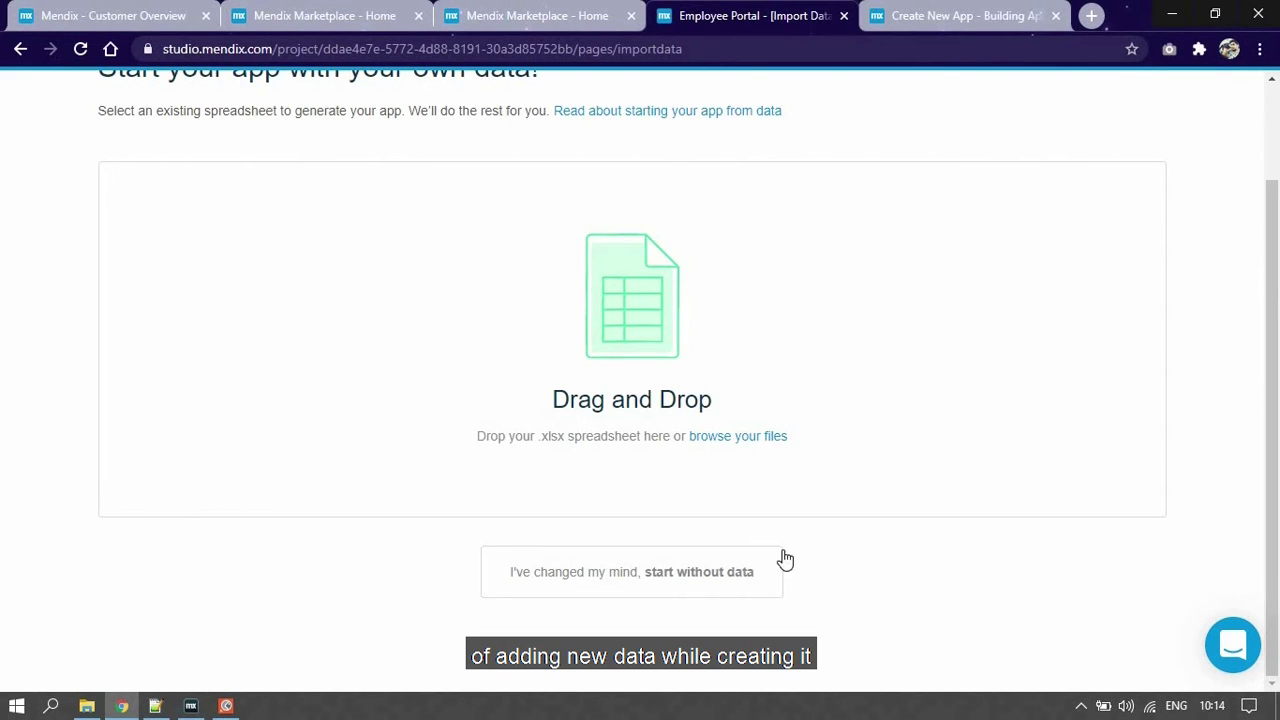
scroll(775, 565, up, 1)
click(765, 560)
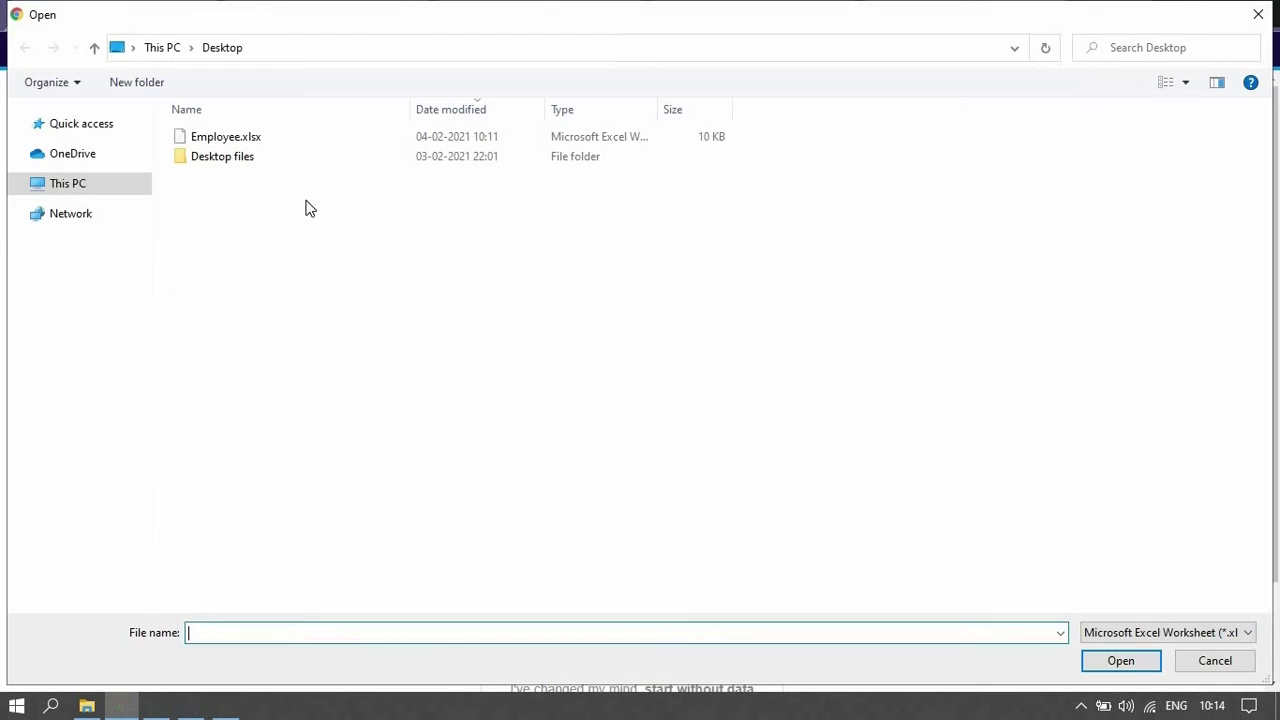
double_click(290, 137)
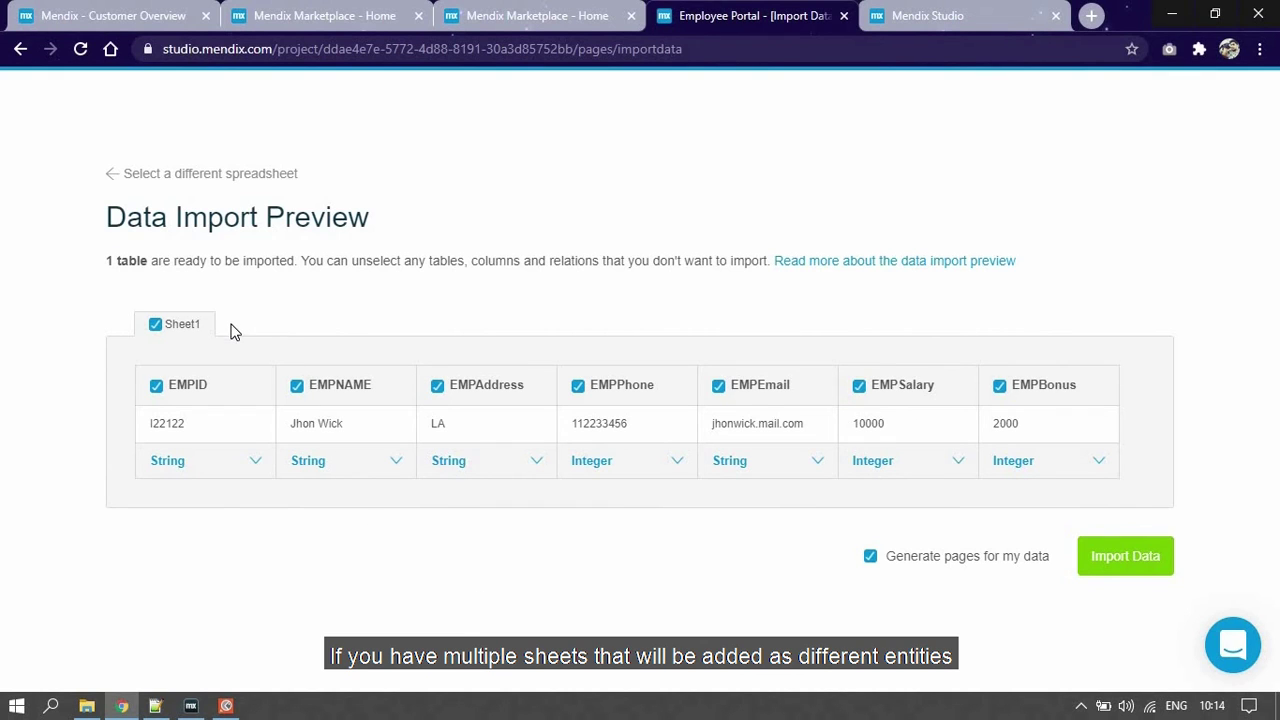
Import the previewed Sheet1 table into the app, dismiss the completion dialog and look over the generated entity
click(1120, 576)
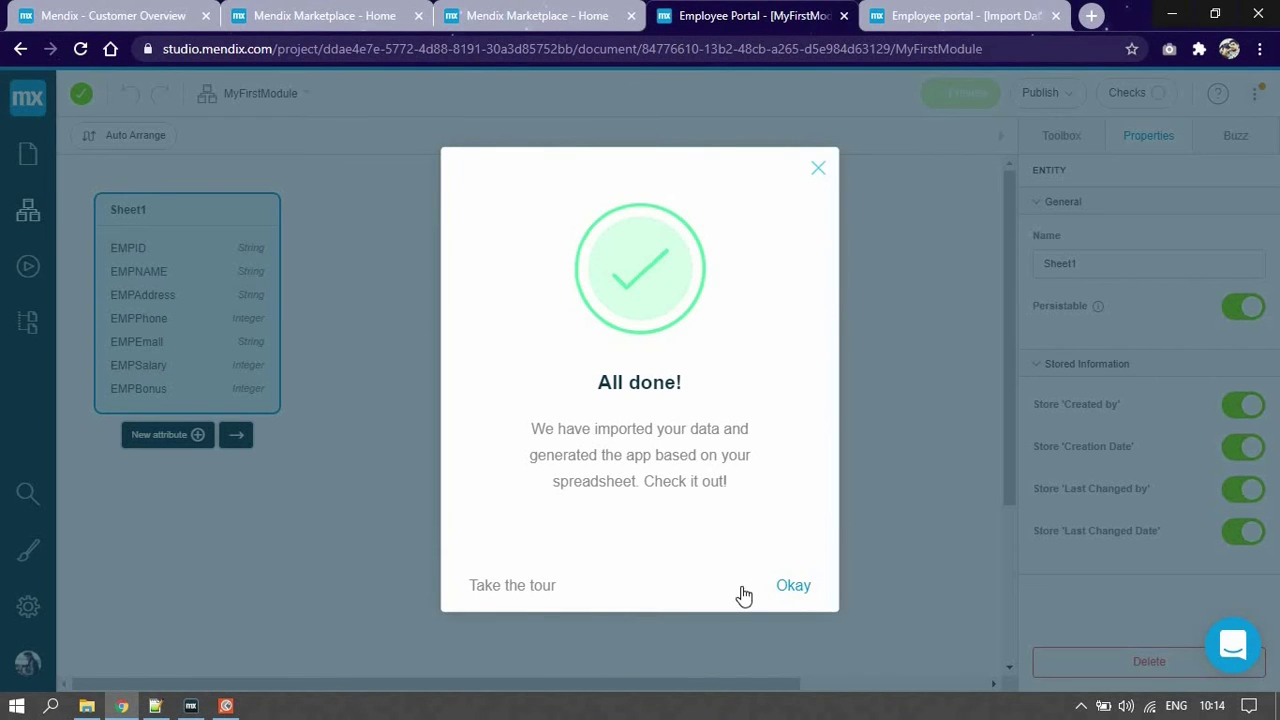
click(795, 588)
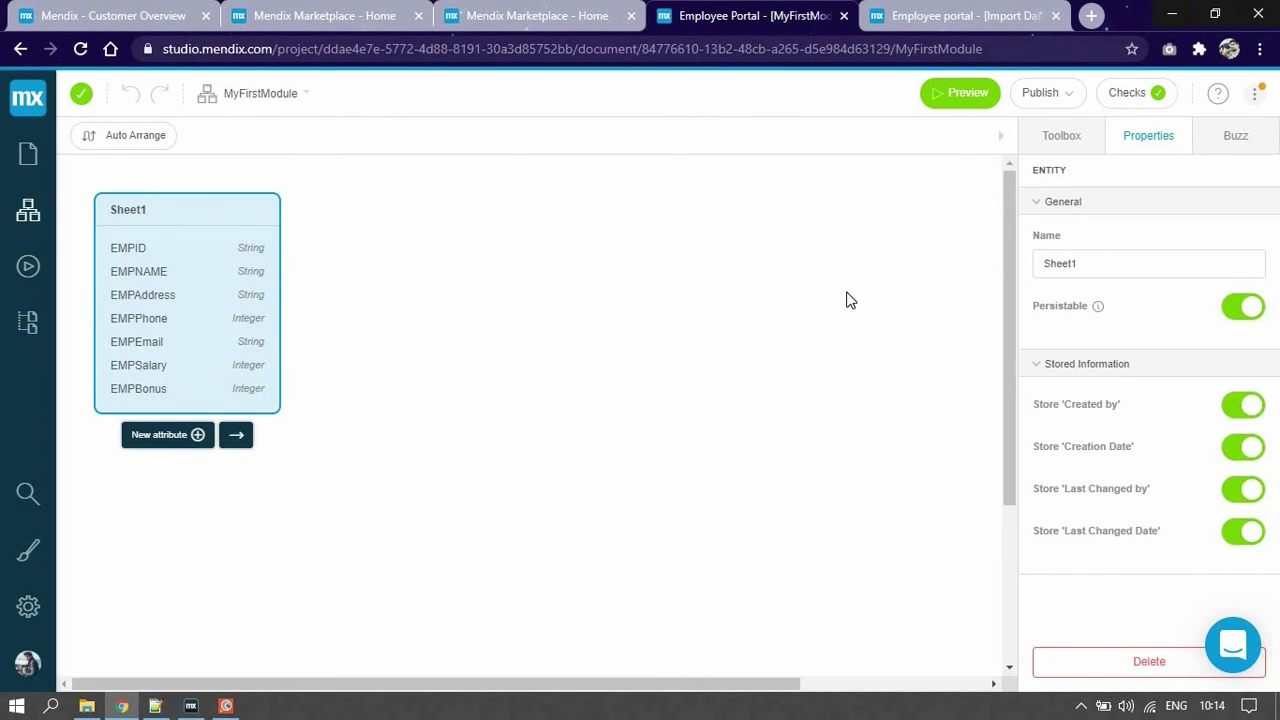
scroll(848, 320, down, 2)
scroll(790, 360, up, 2)
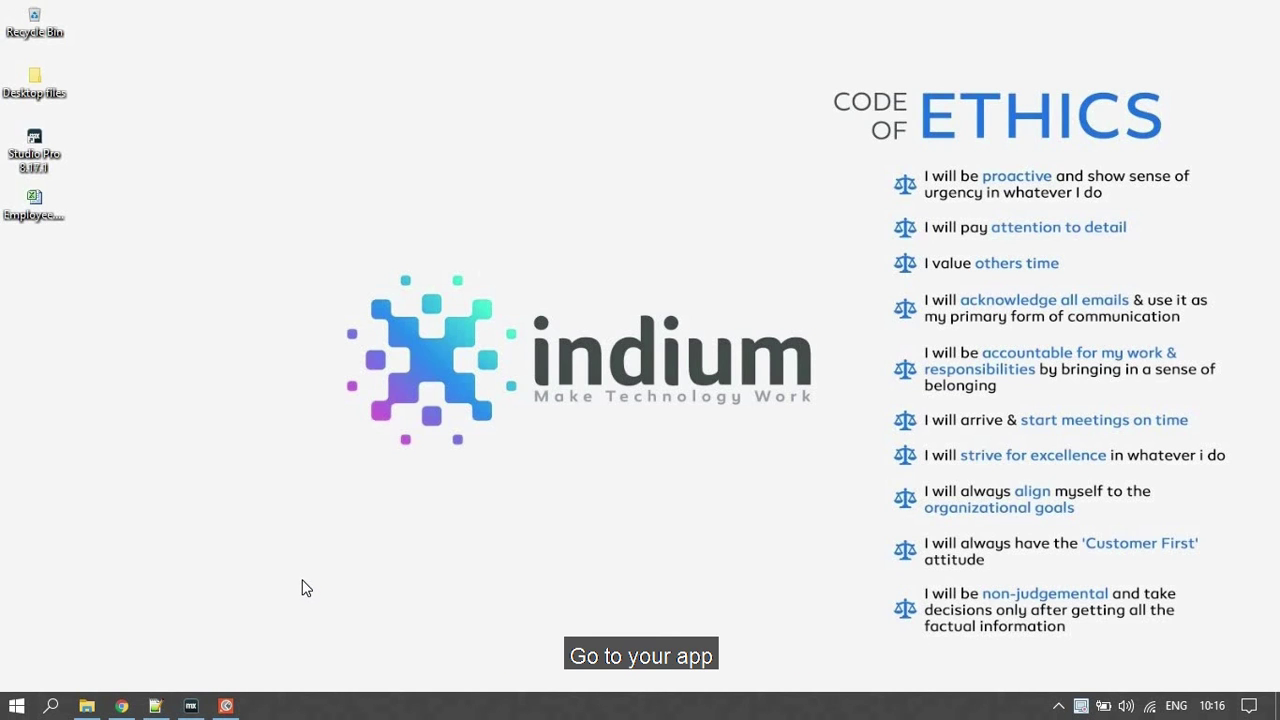
Switch to Mendix Studio Pro and open the domain model of the MxDataHub module
click(191, 707)
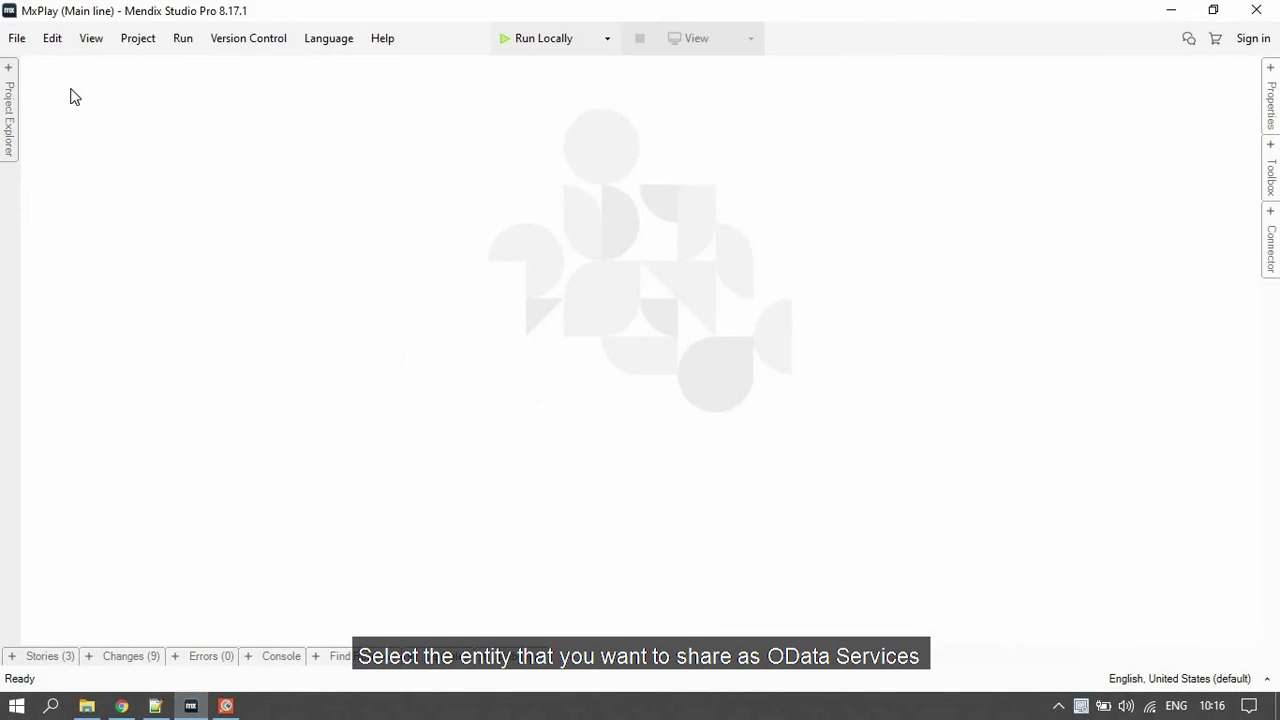
click(12, 108)
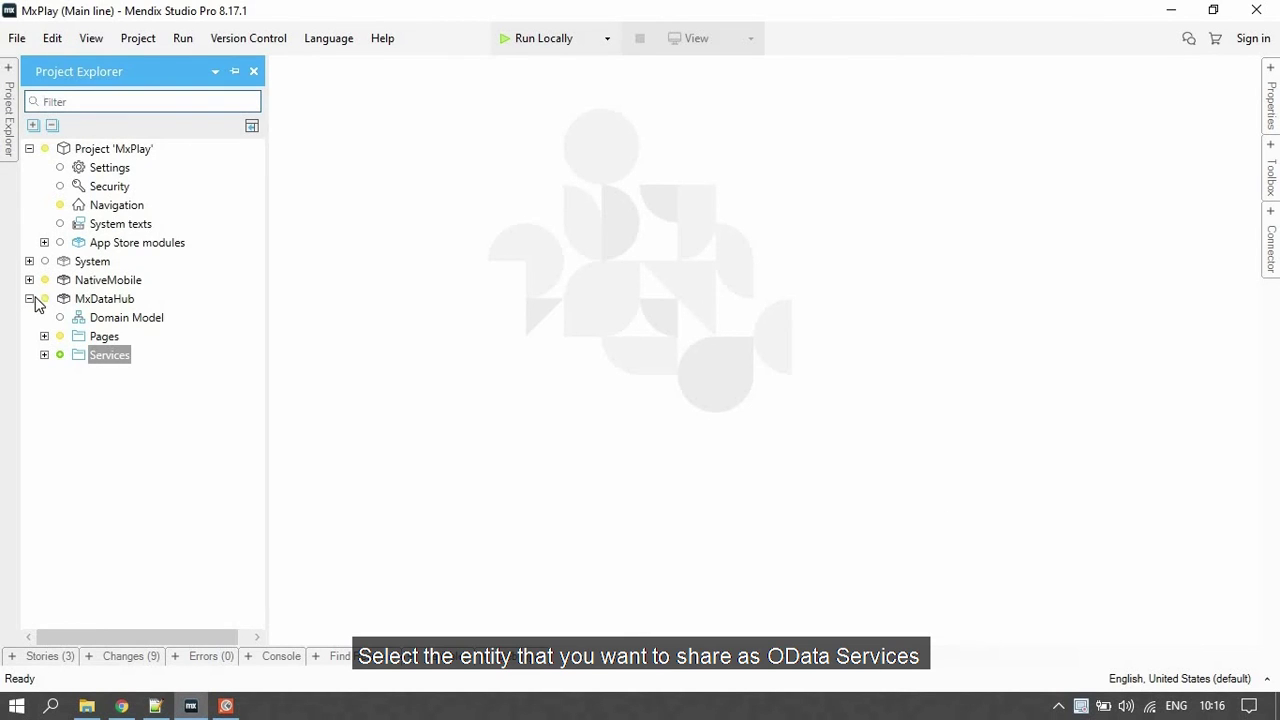
double_click(133, 328)
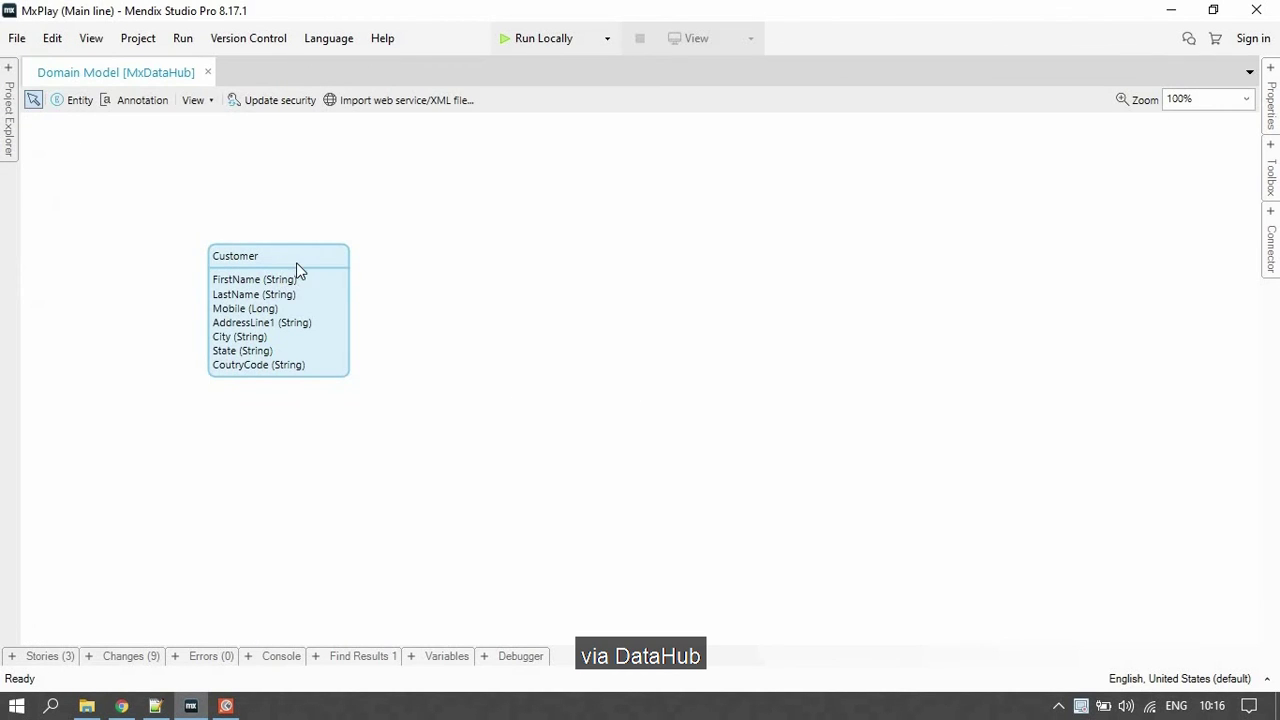
Expose the Customer entity as an OData resource in the existing Published_OData_service_DataHub service
click(300, 257)
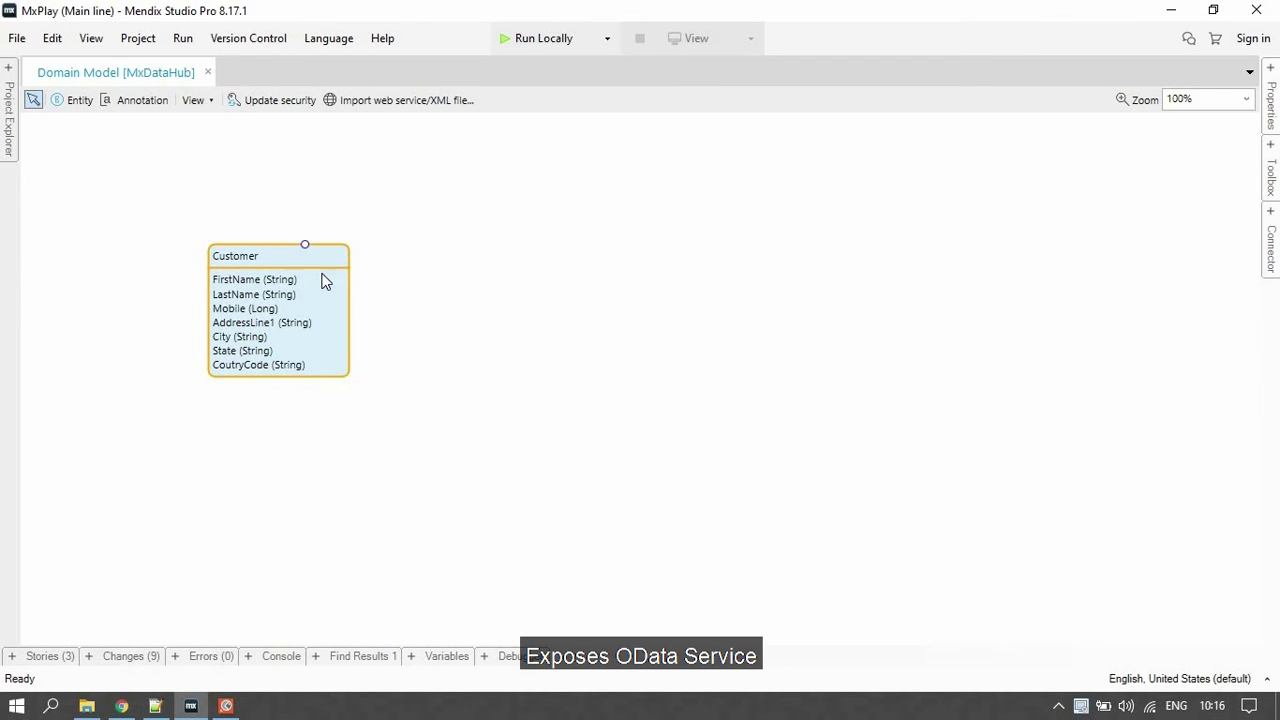
right_click(296, 258)
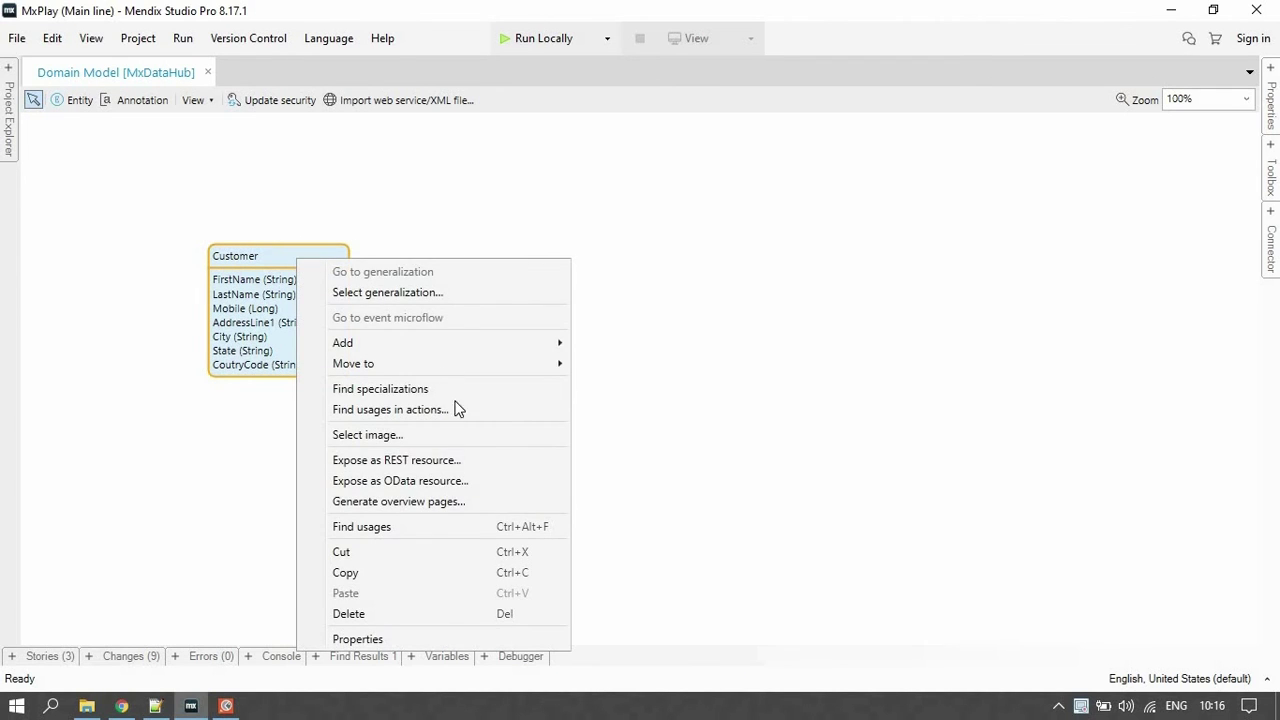
click(489, 481)
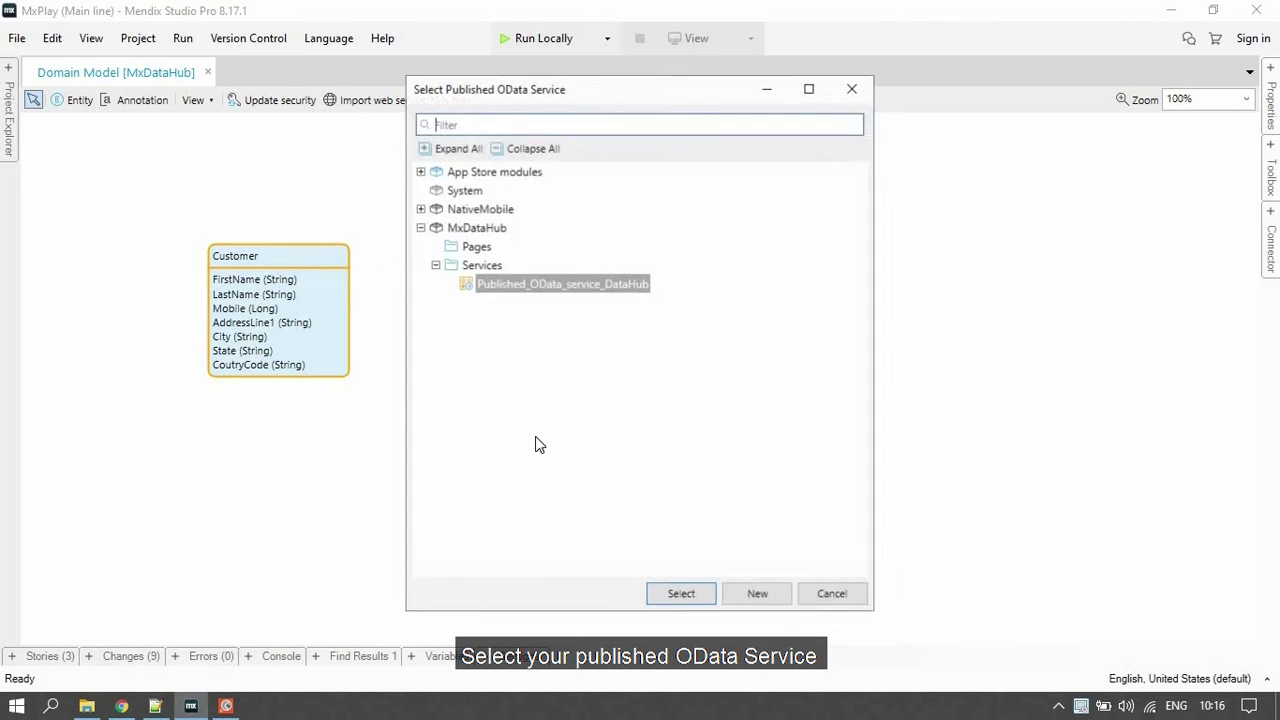
click(540, 286)
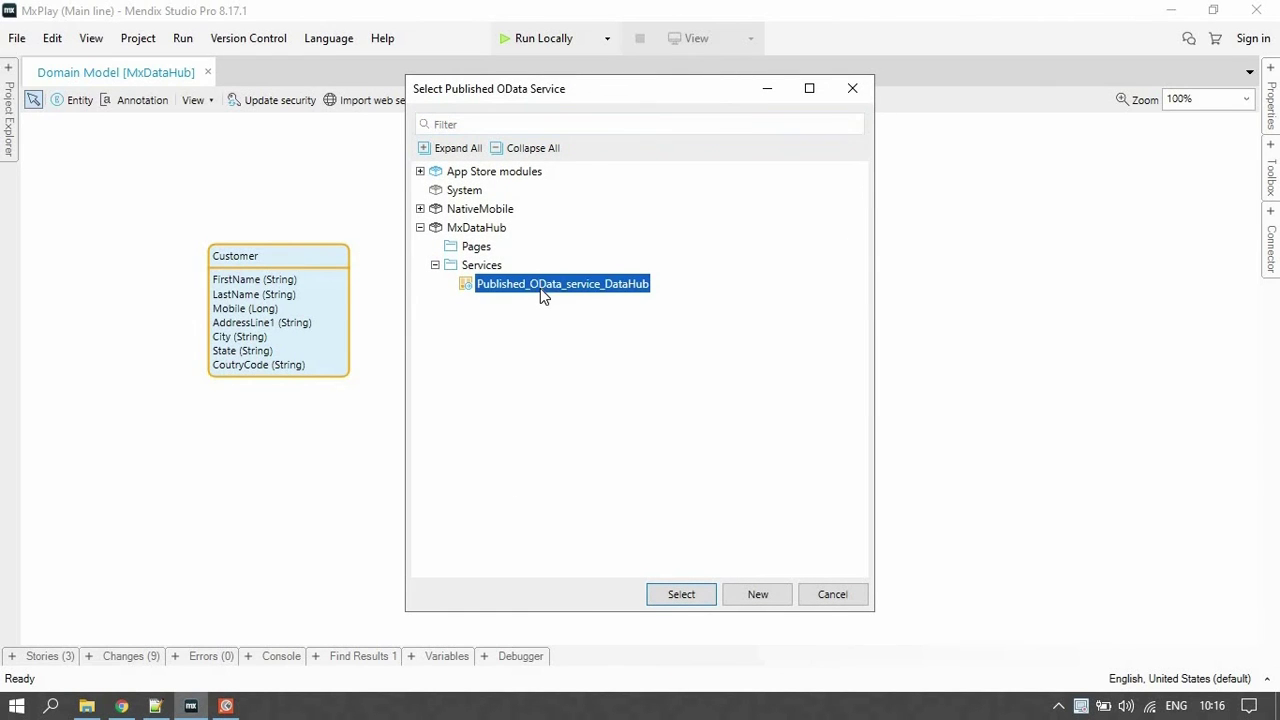
click(681, 594)
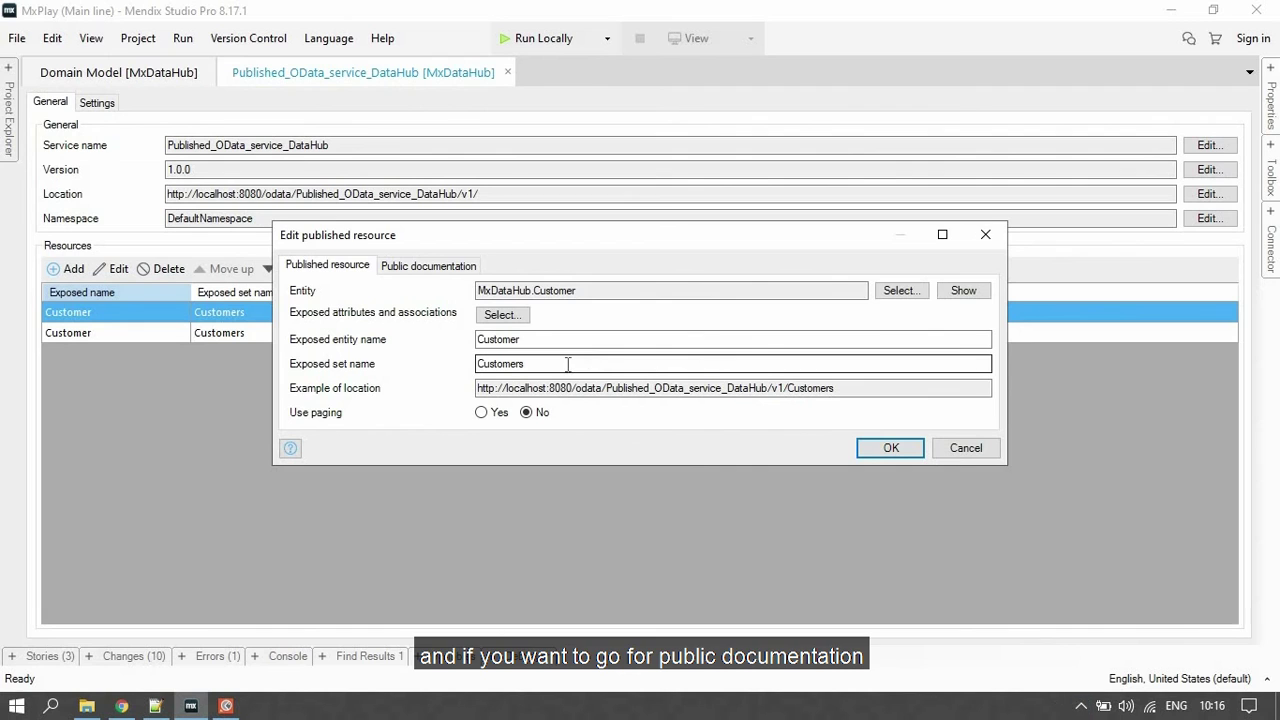
Look over the Customer resource's public documentation fields and example location URL, and accept the published resource with its default settings
click(457, 271)
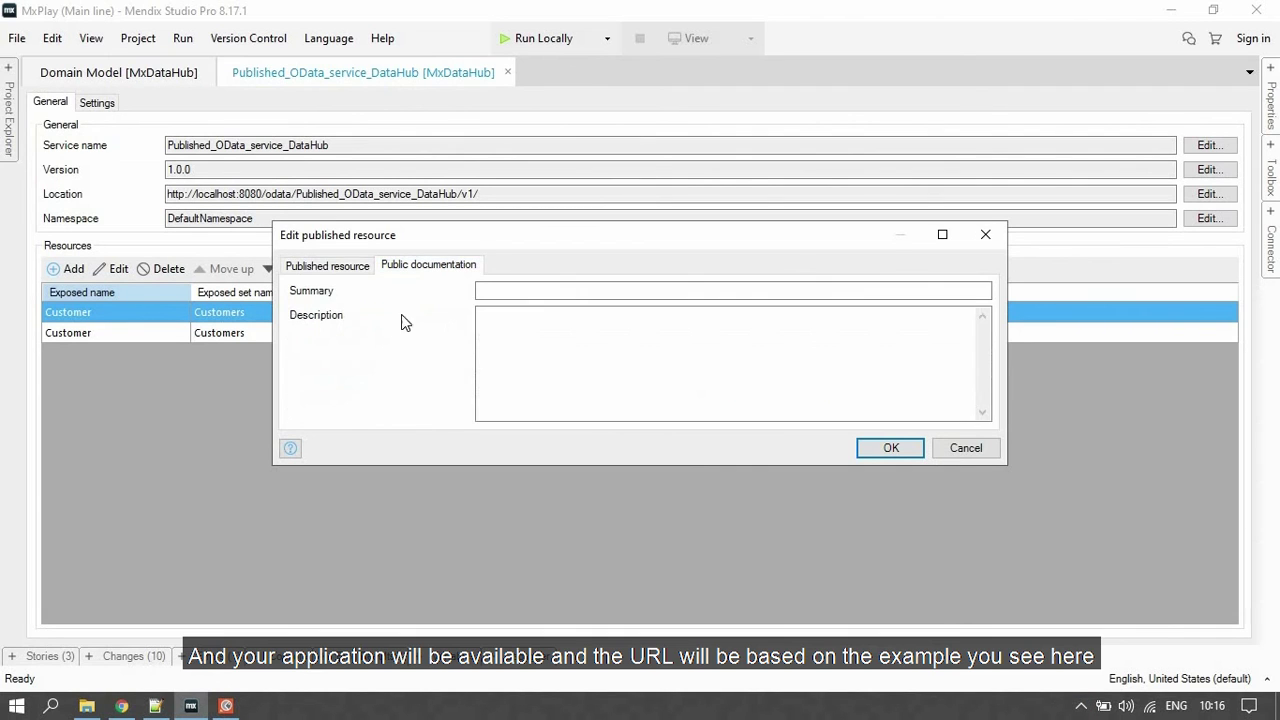
click(338, 270)
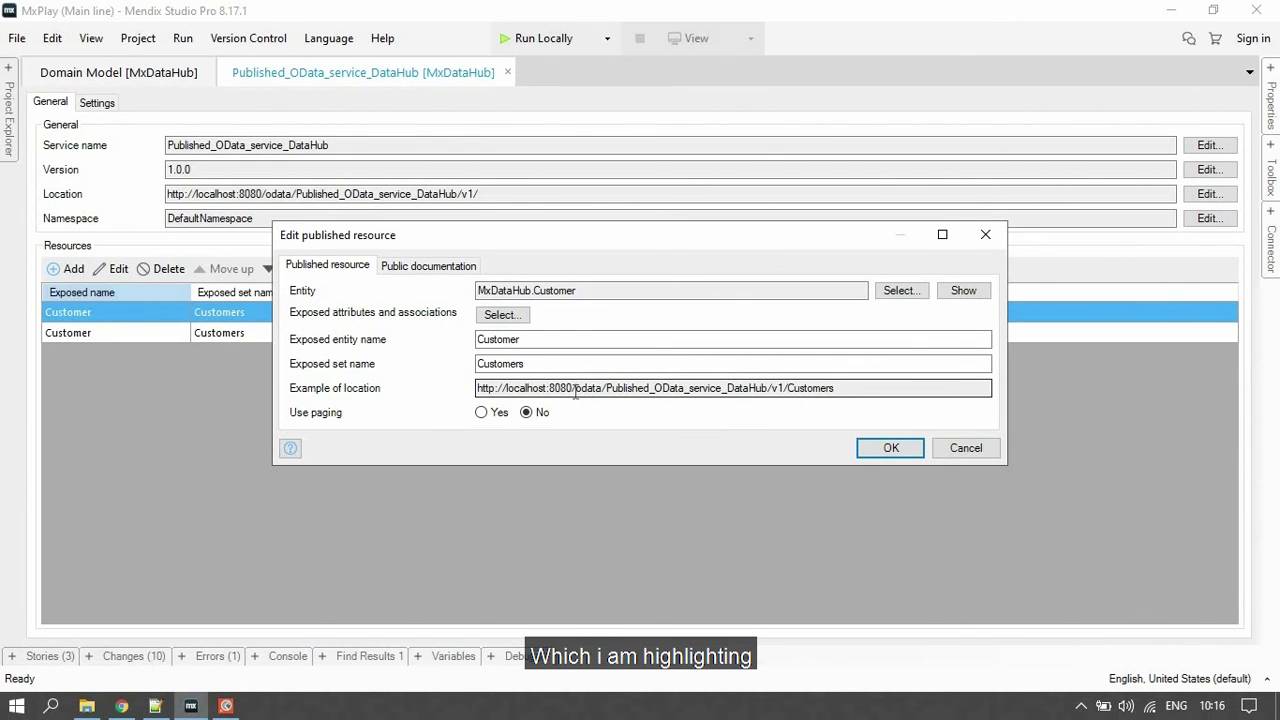
drag(575, 390, 845, 420)
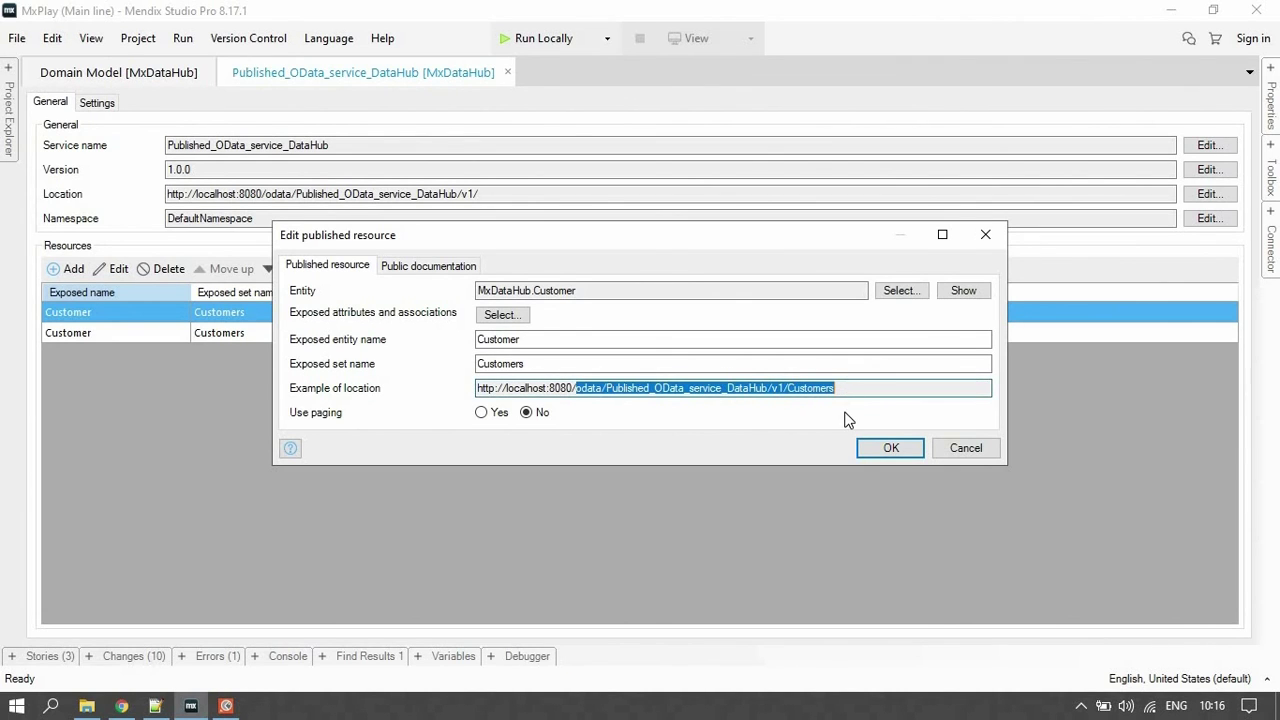
click(889, 447)
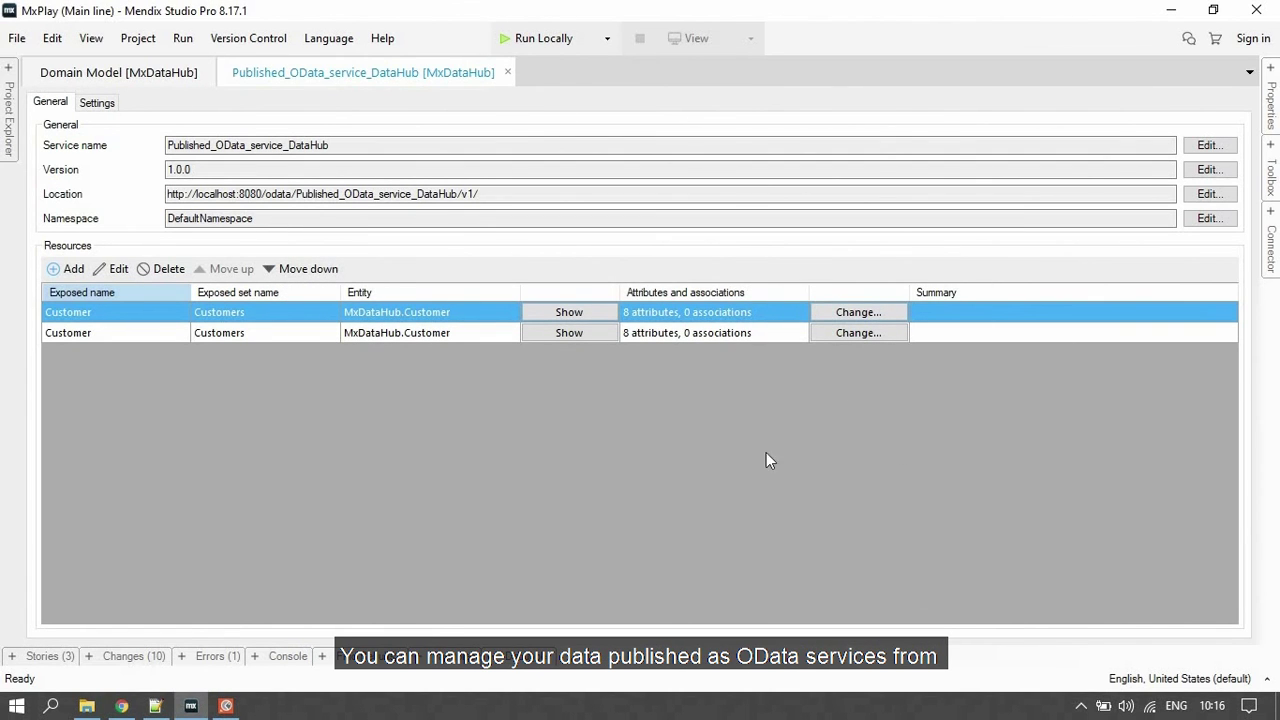
Switch to Chrome and open hub.mendix.com in a new tab
click(1170, 10)
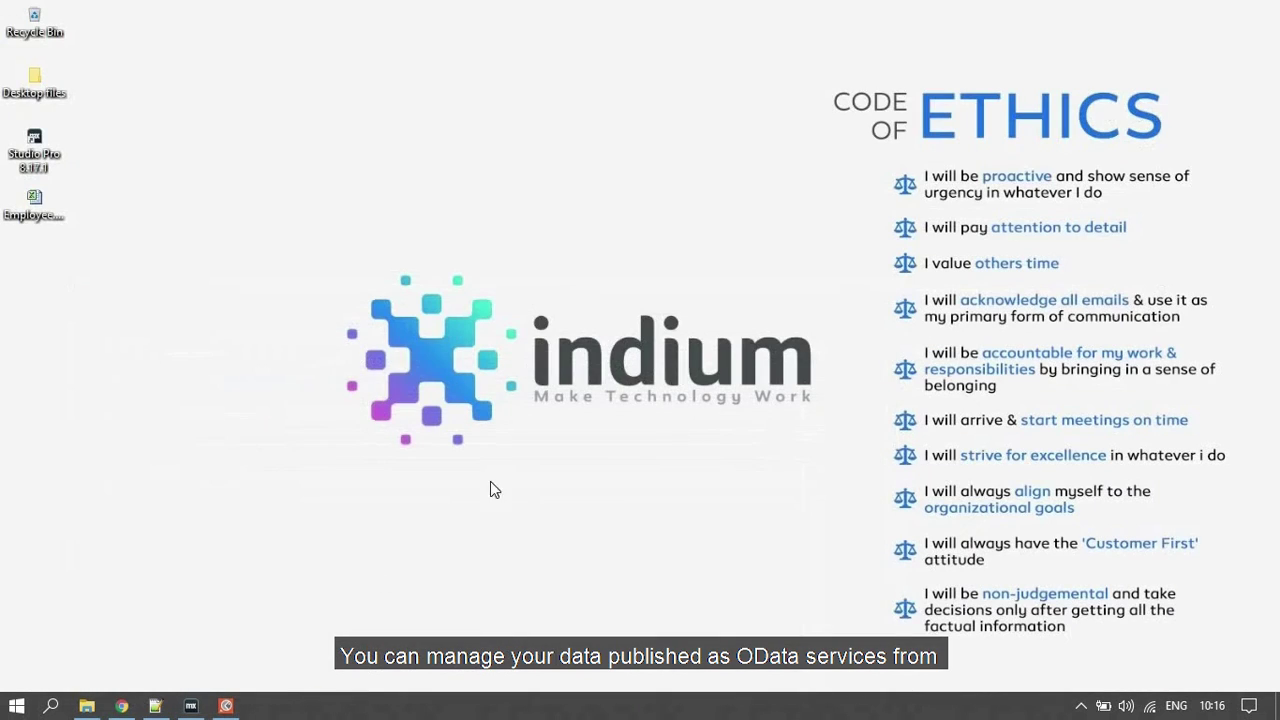
click(121, 706)
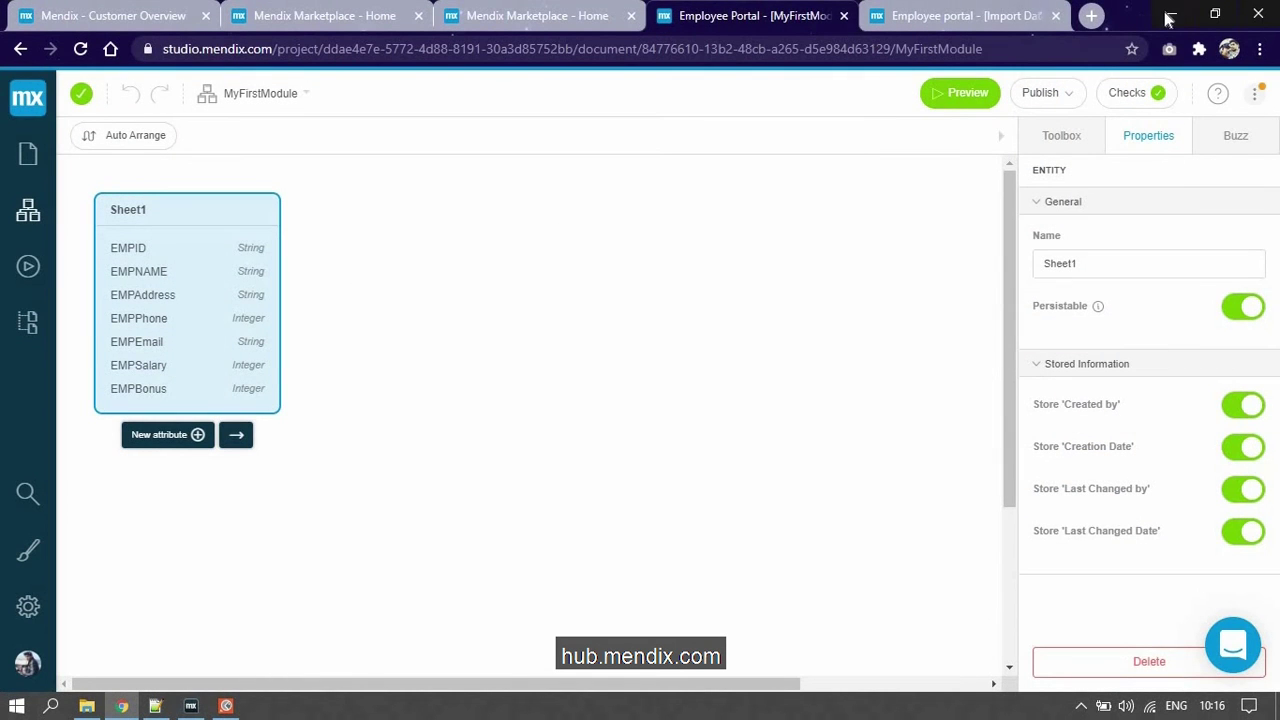
click(1091, 15)
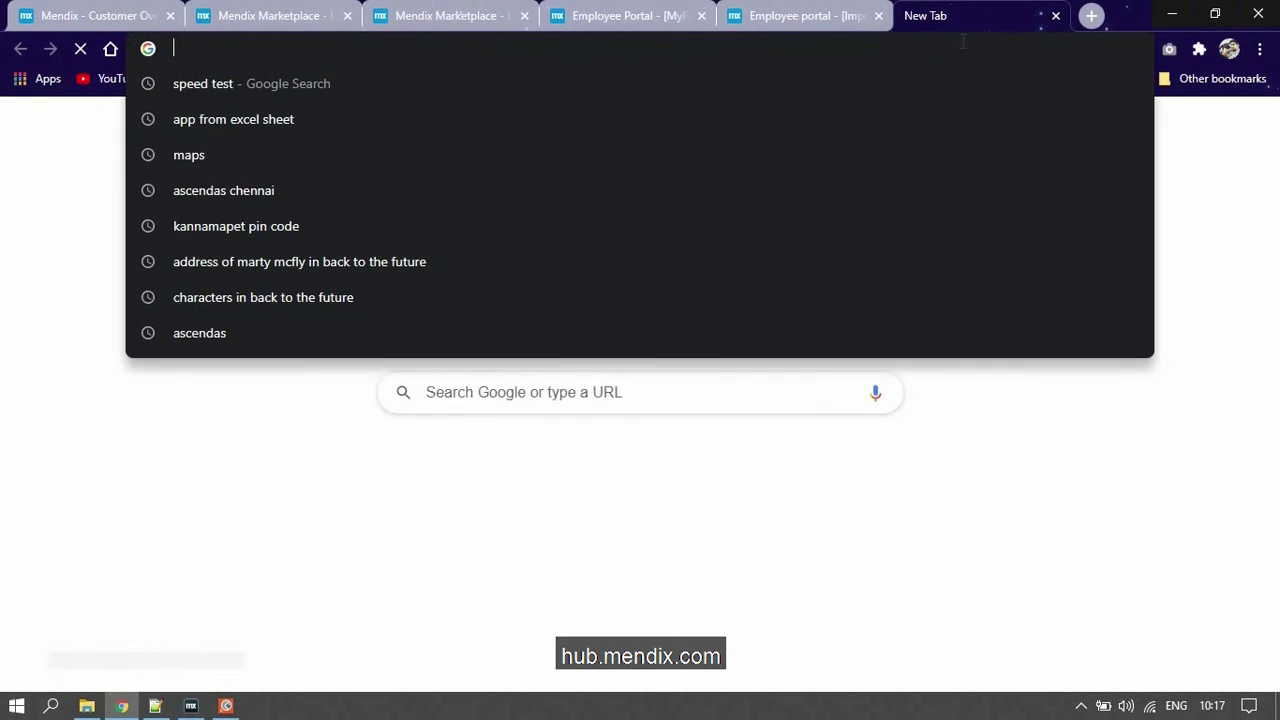
text(hub)
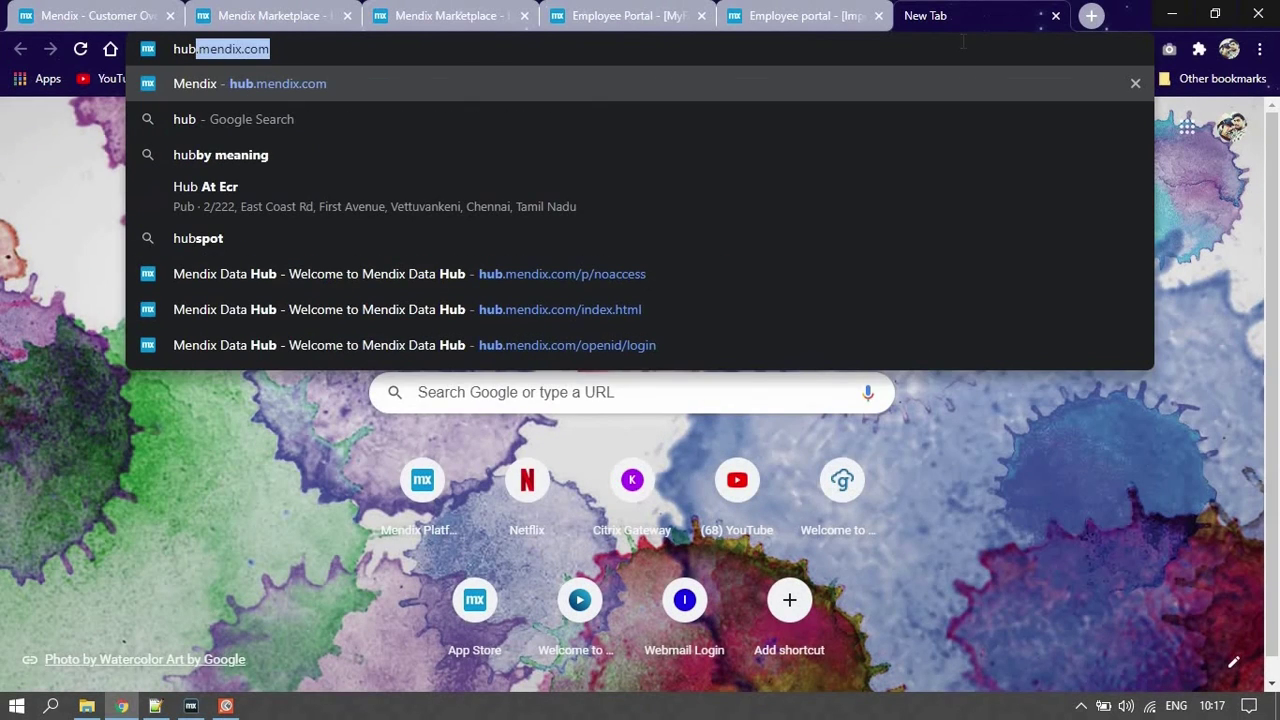
key(Return)
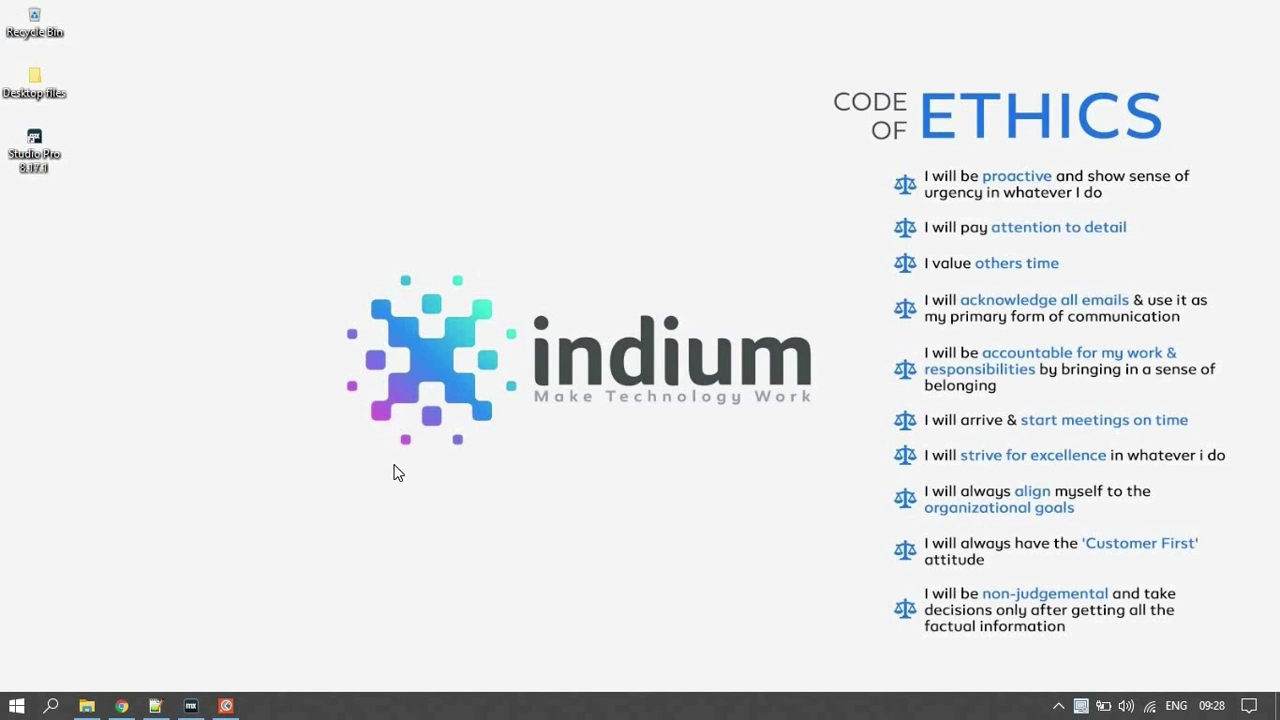
Switch to Mendix Studio Pro, add a Text box widget below the State field on the Customer_NewEdit page, and check its error
click(190, 705)
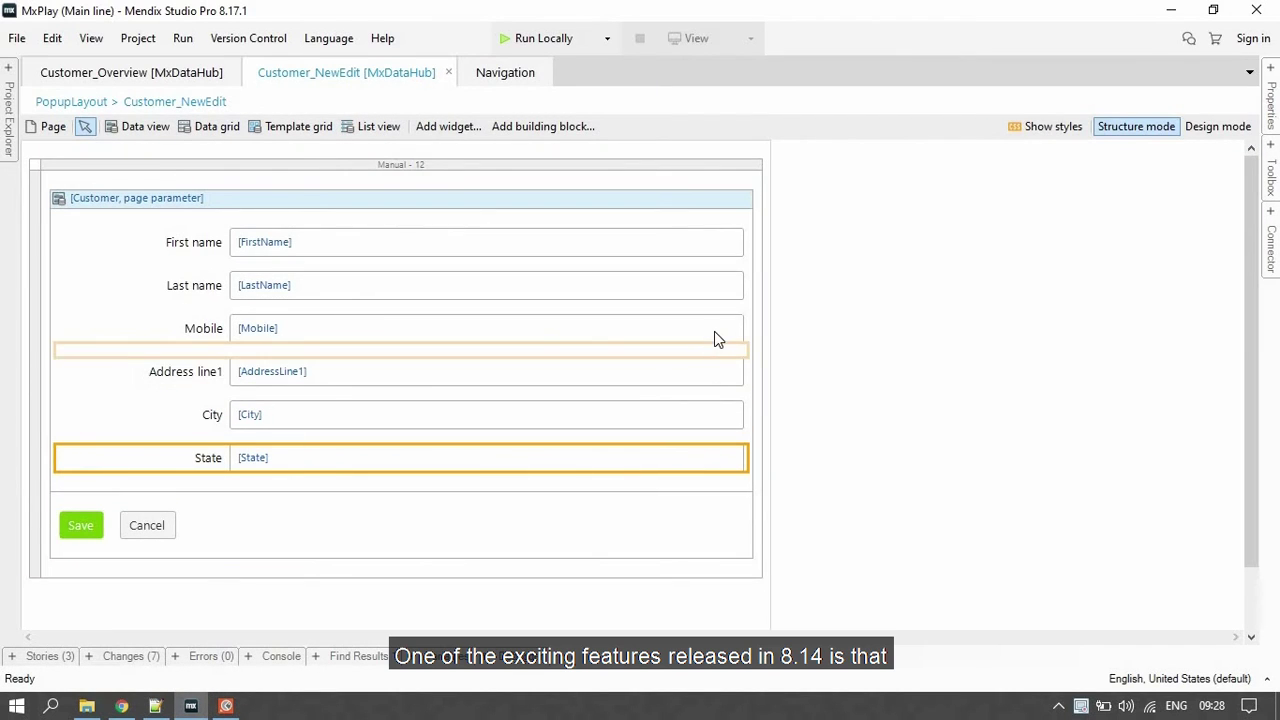
click(566, 480)
right_click(581, 483)
click(584, 486)
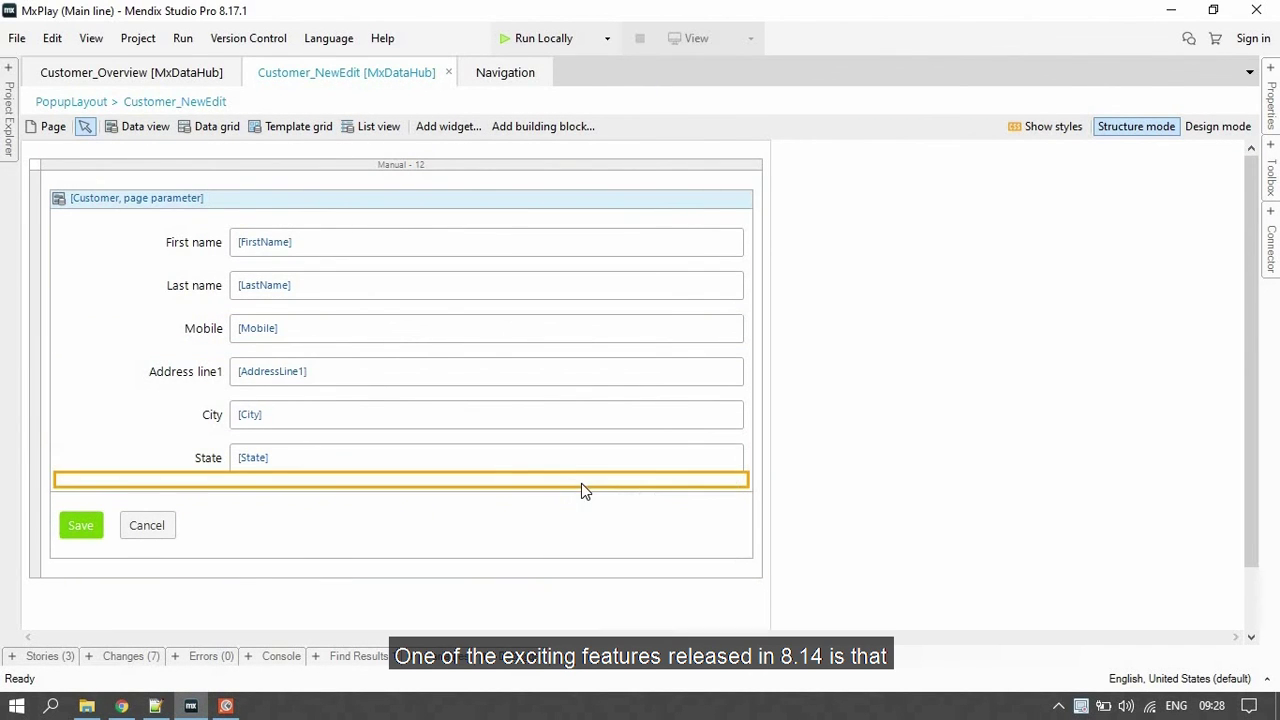
text(te)
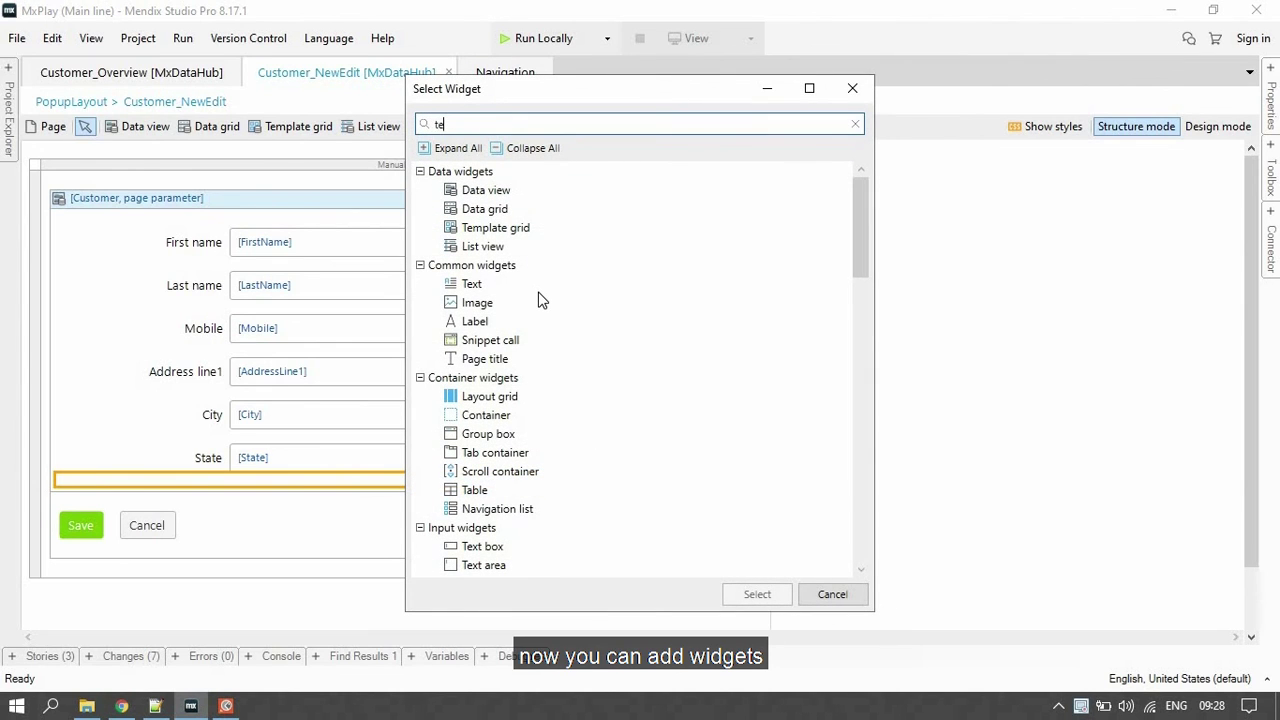
text(s)
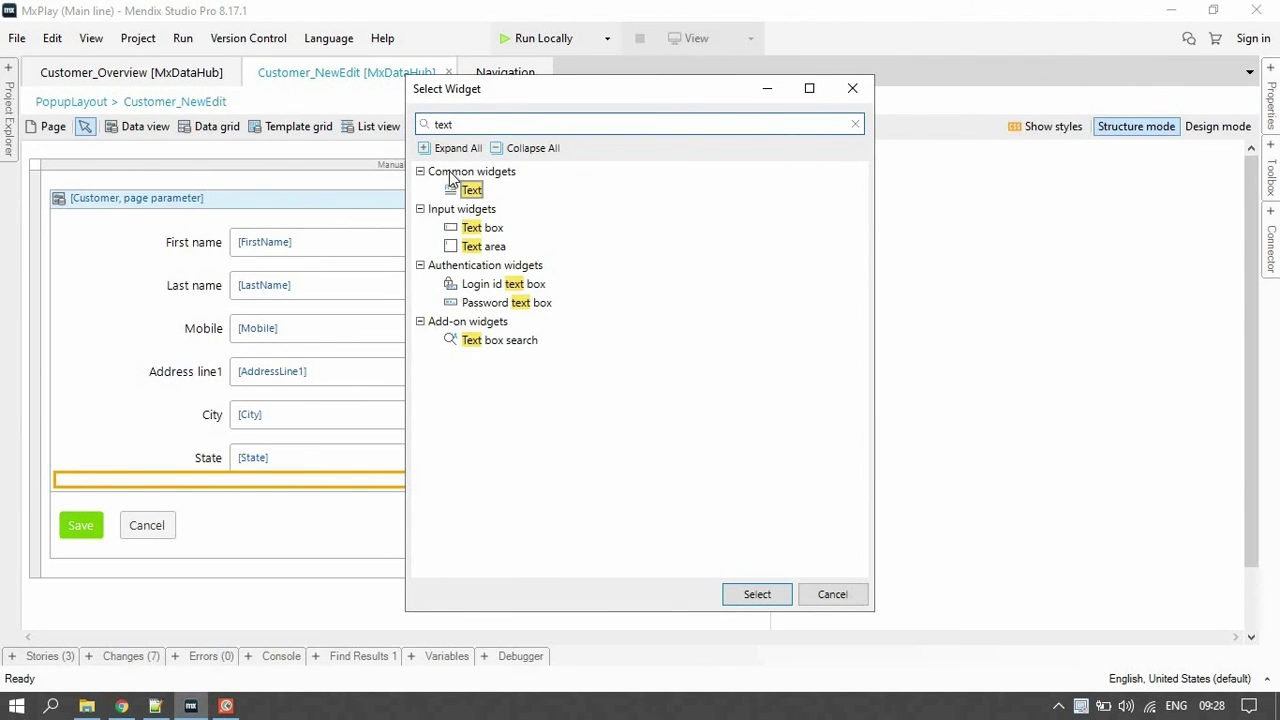
double_click(483, 229)
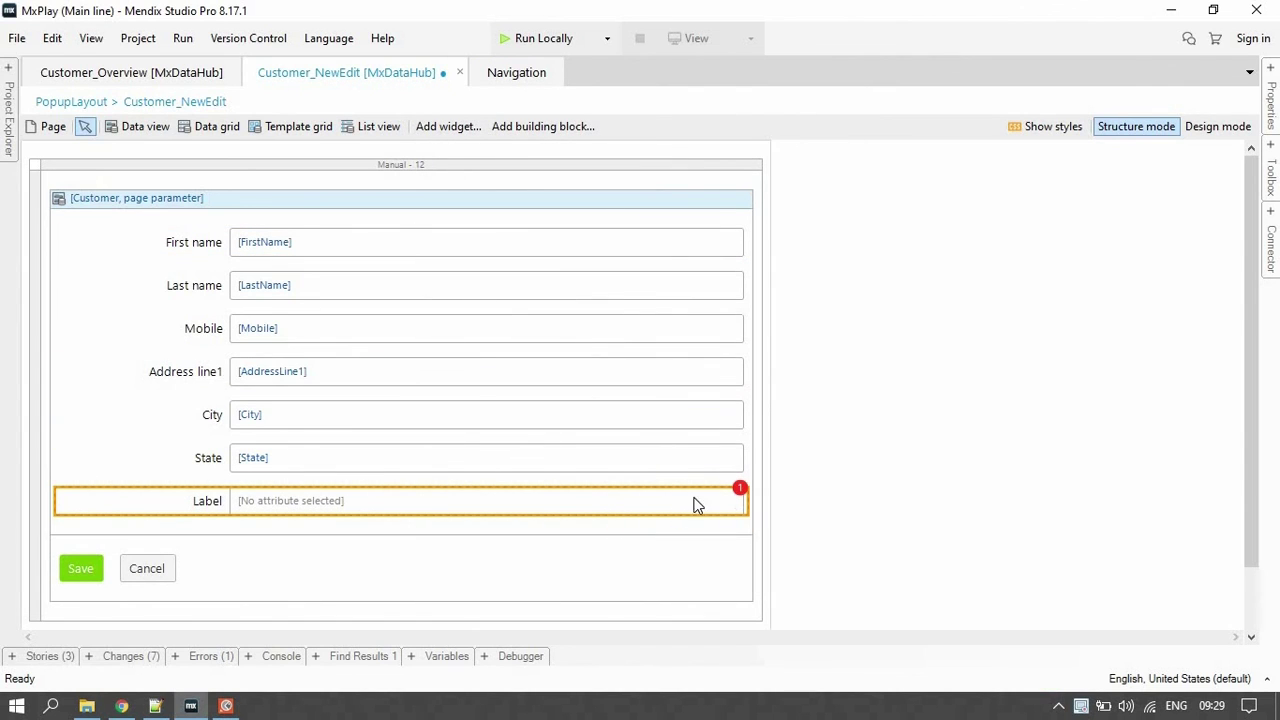
click(686, 573)
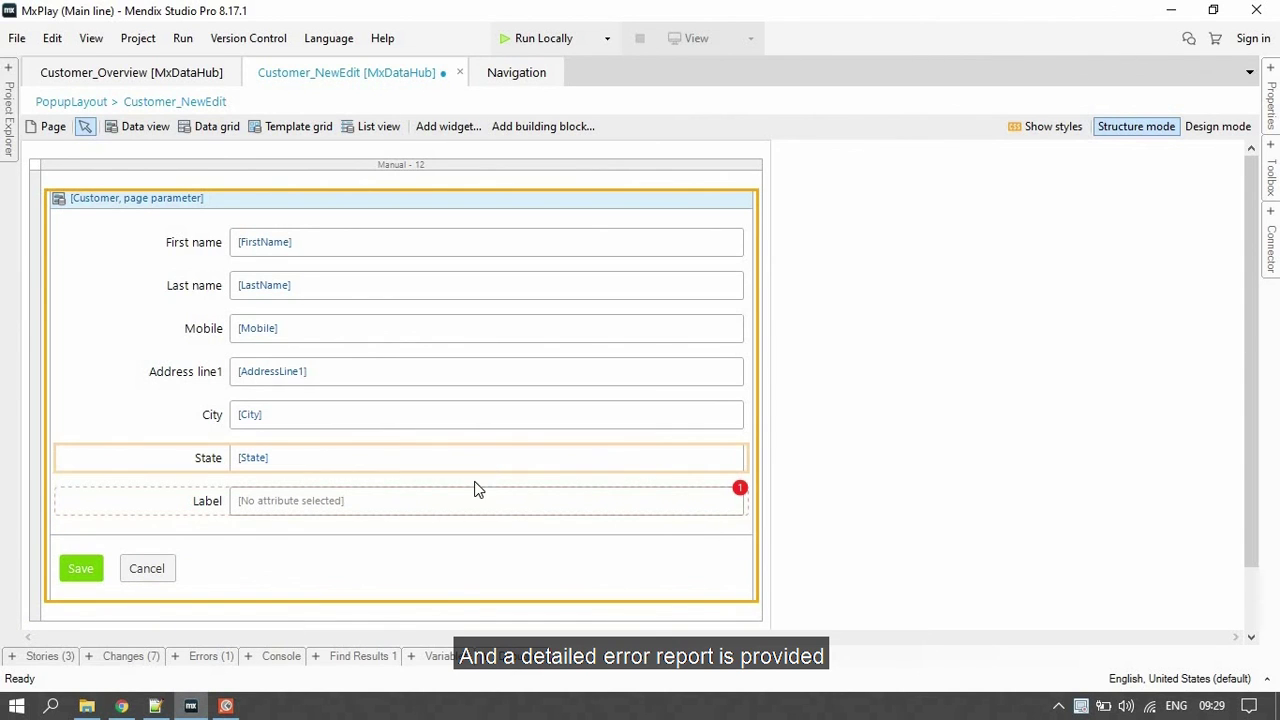
click(206, 656)
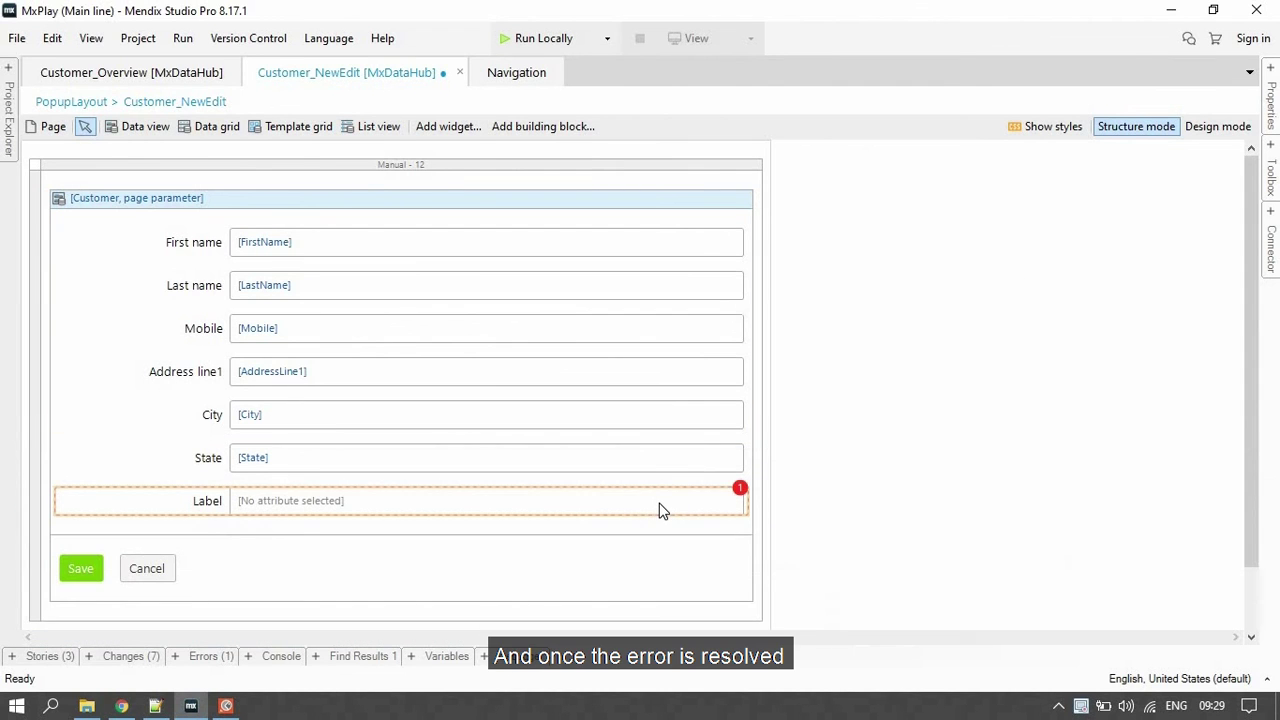
Bind the new text box below State to the CoutryCode attribute and save the page
click(659, 510)
double_click(659, 510)
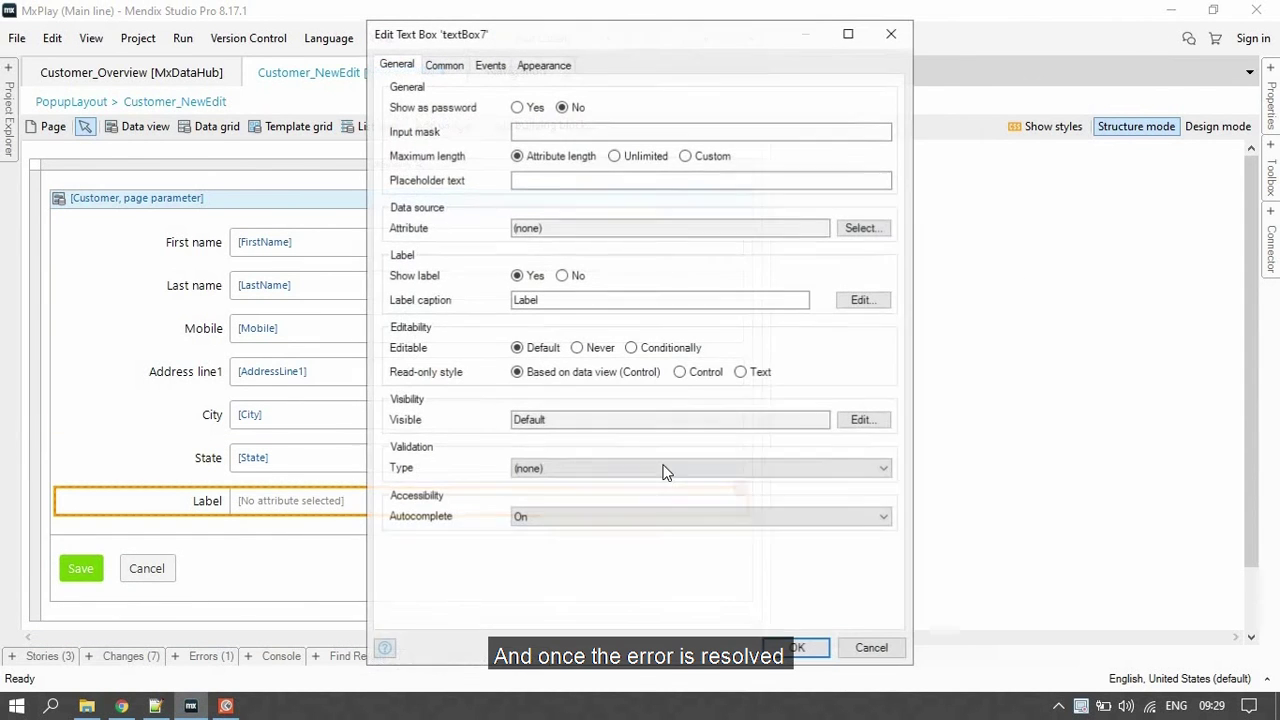
click(865, 229)
click(537, 303)
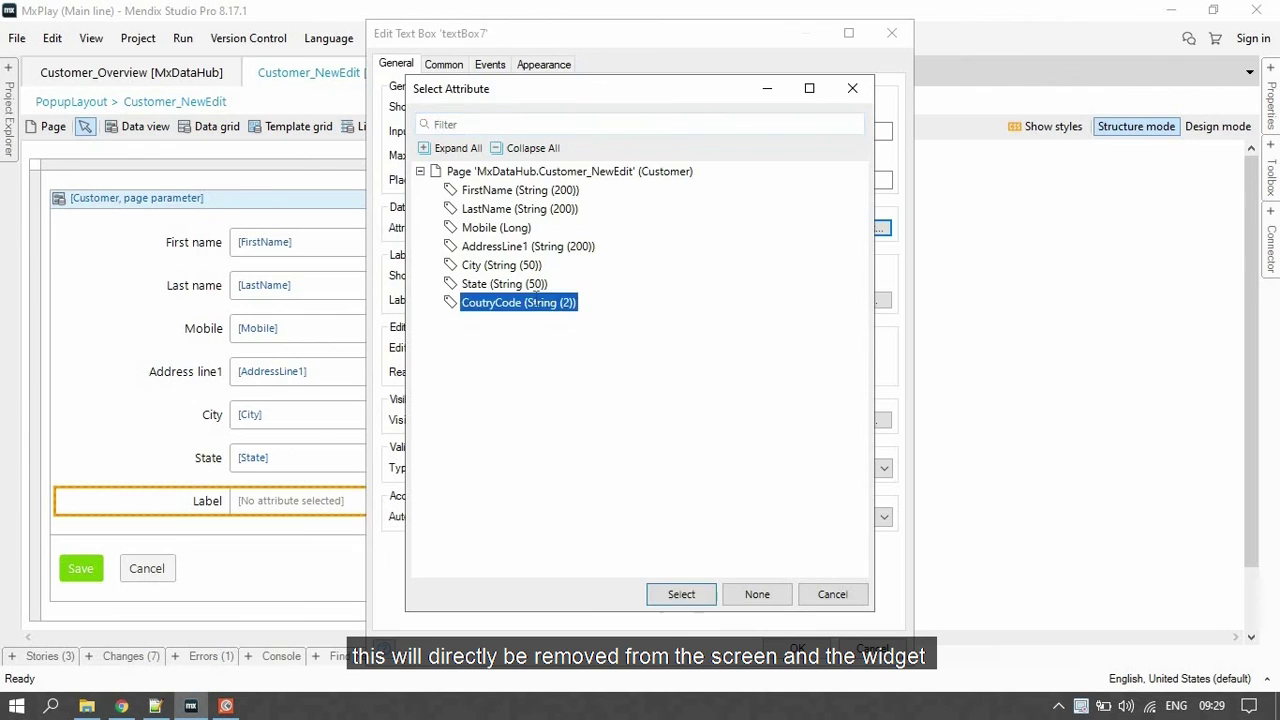
click(679, 586)
click(792, 640)
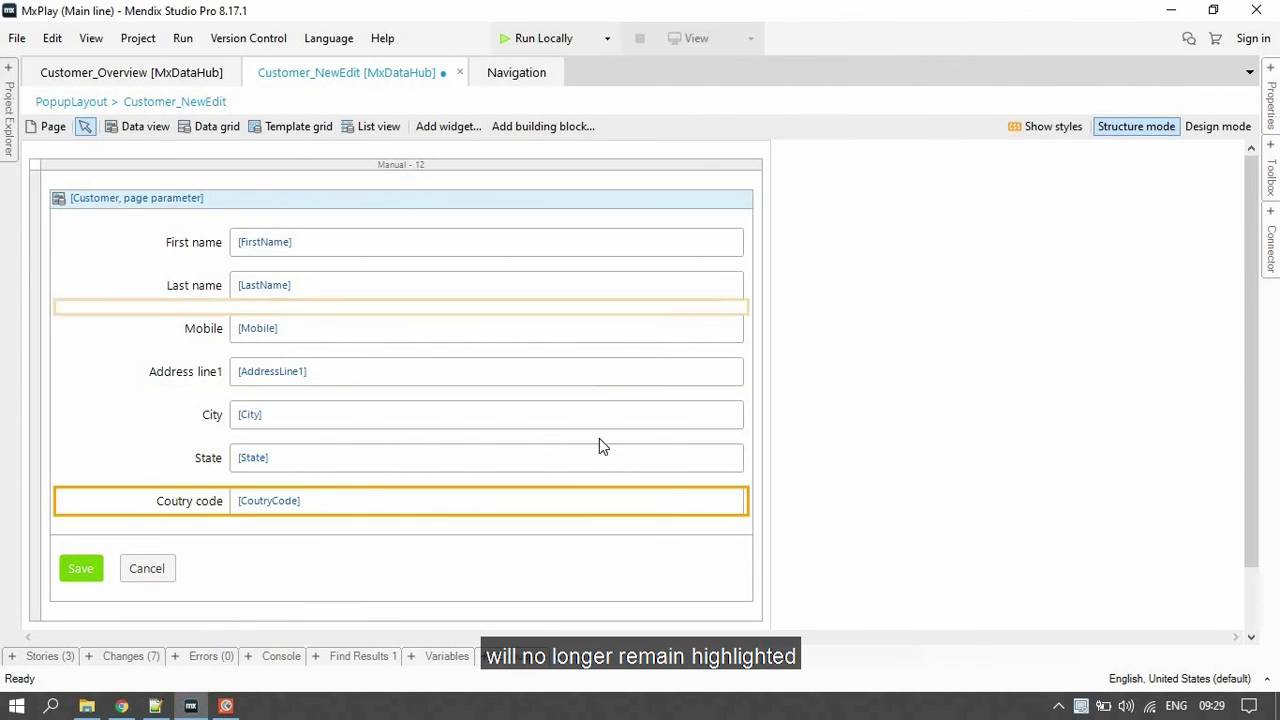
key(ctrl+s)
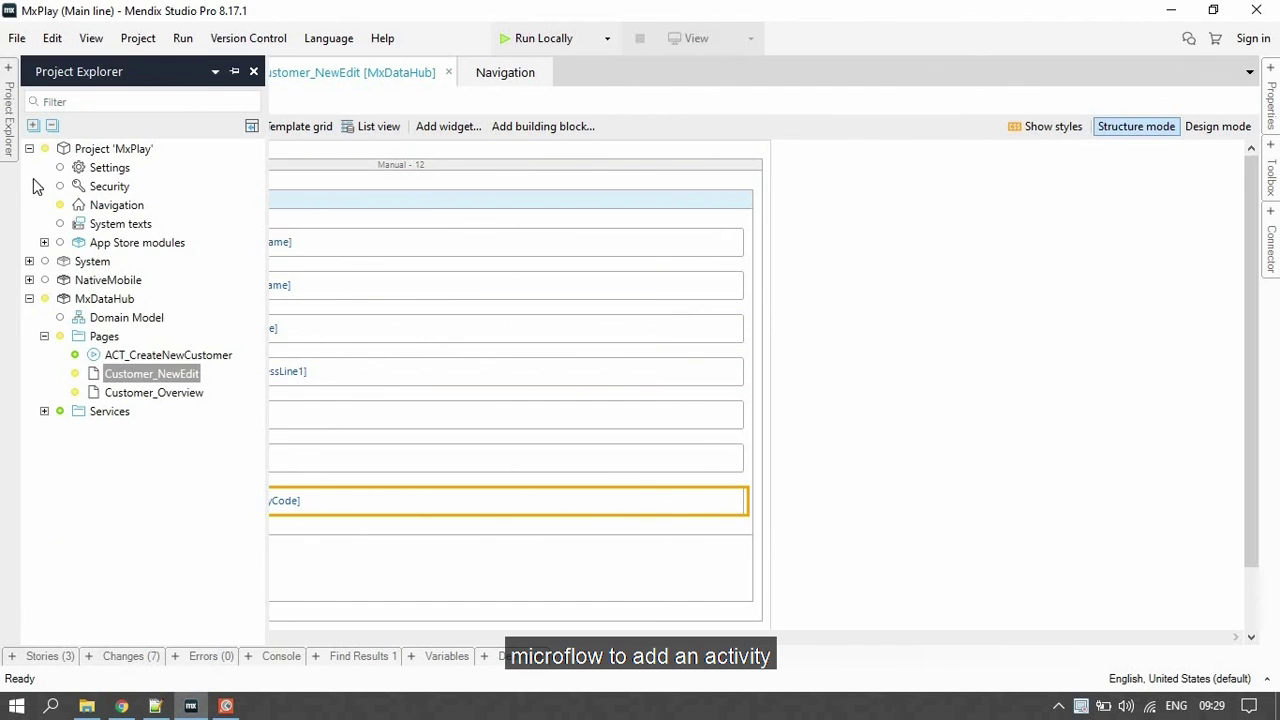
Open the ACT_CreateNewCustomer microflow and add an empty activity between the show page activity and the end event
double_click(106, 358)
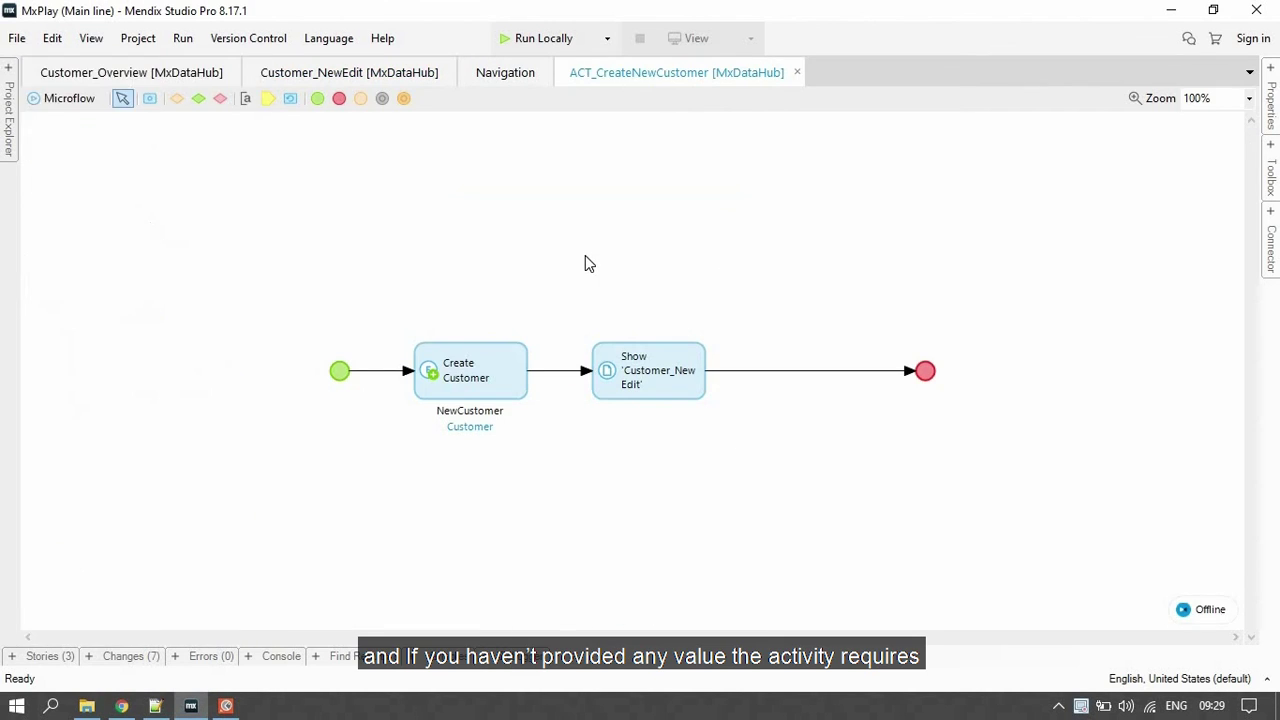
click(149, 98)
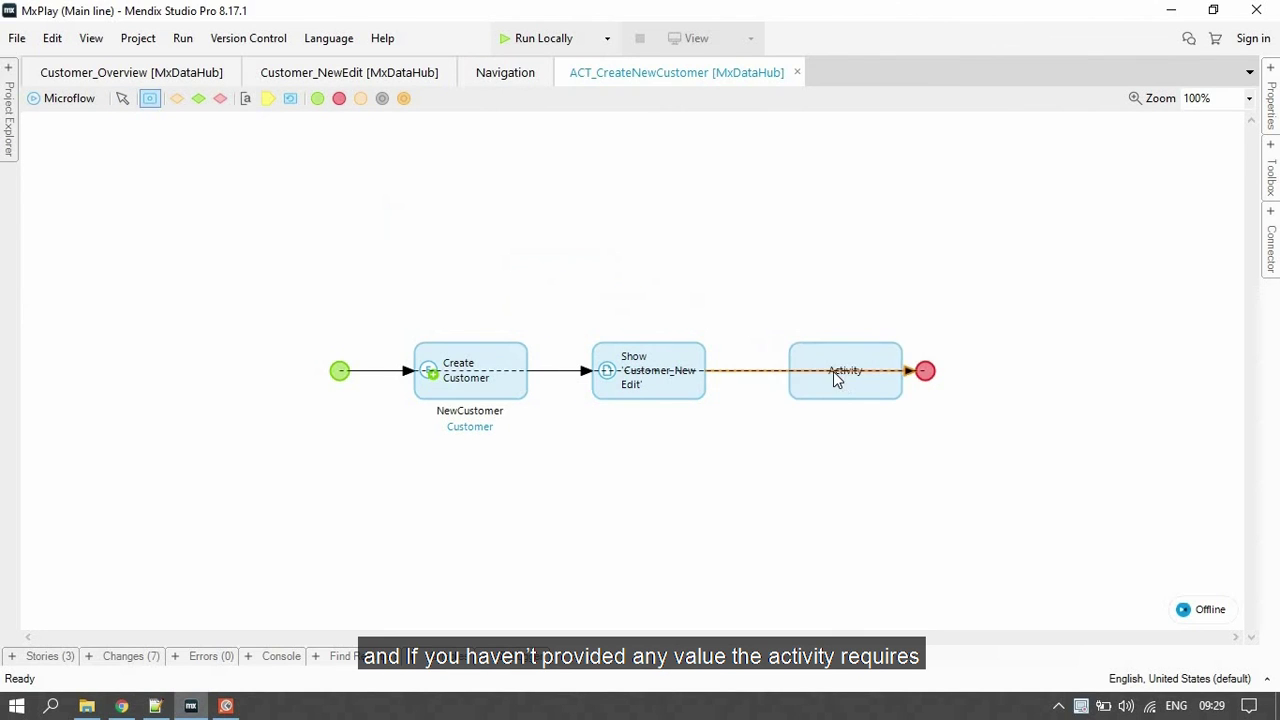
click(818, 369)
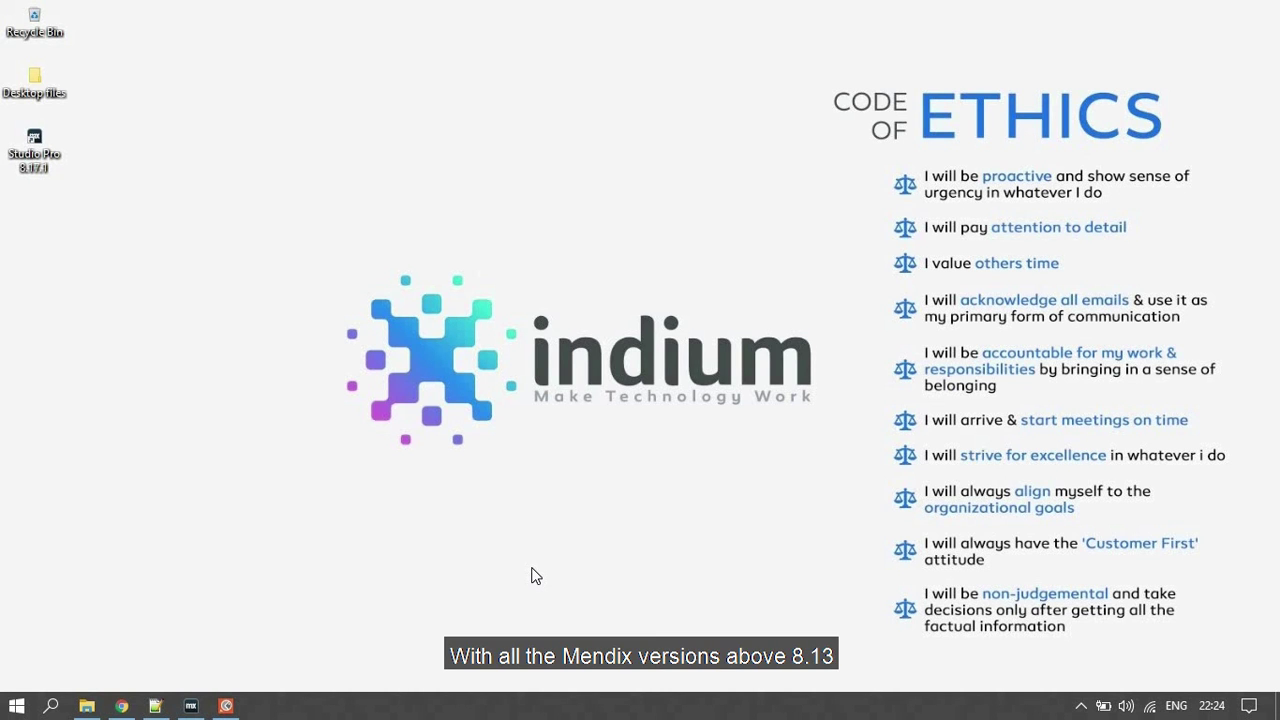
Switch to Mendix Studio Pro, examine the dynamic classes expression of the State text box on Customer_NewEdit, and accept it as is
click(192, 705)
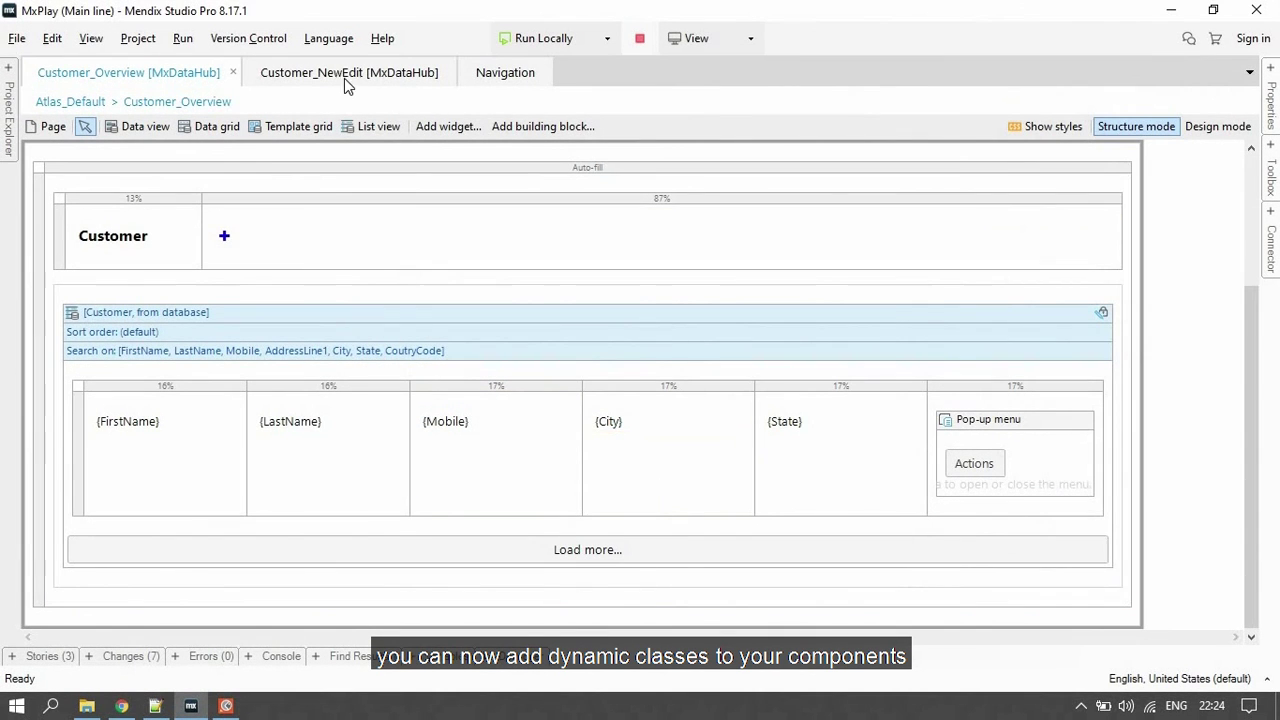
click(344, 74)
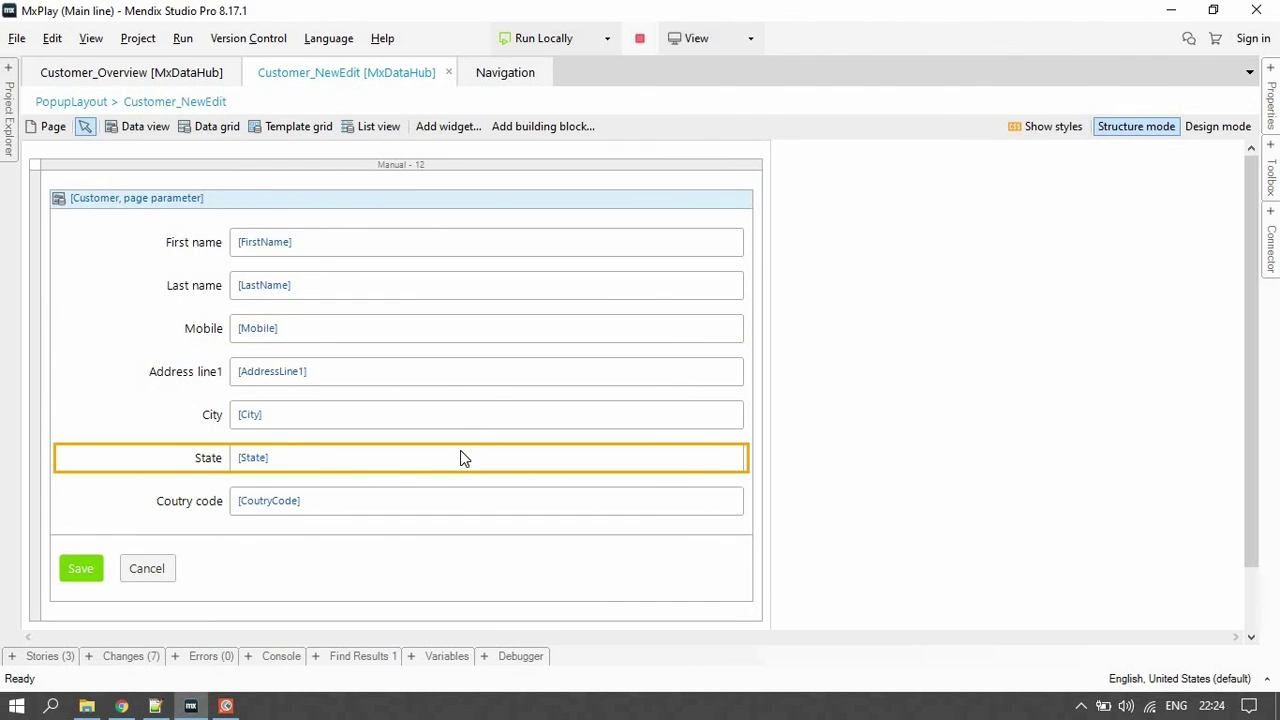
double_click(462, 457)
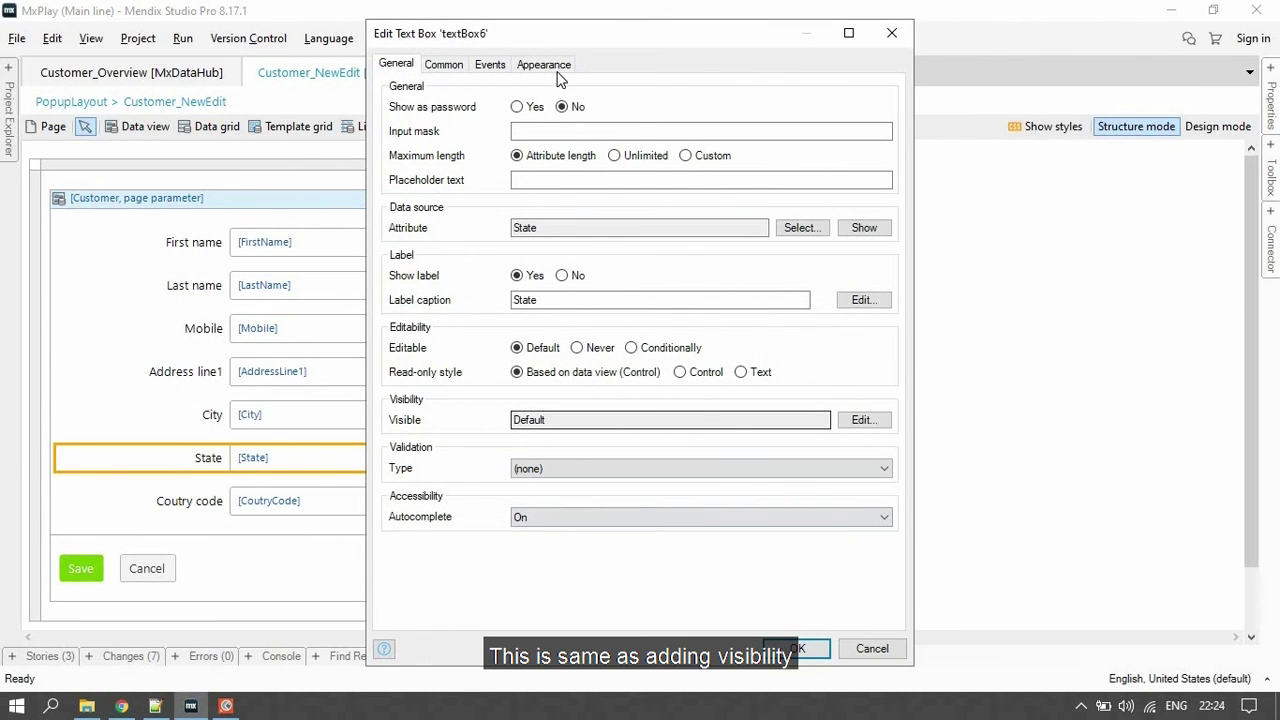
click(557, 72)
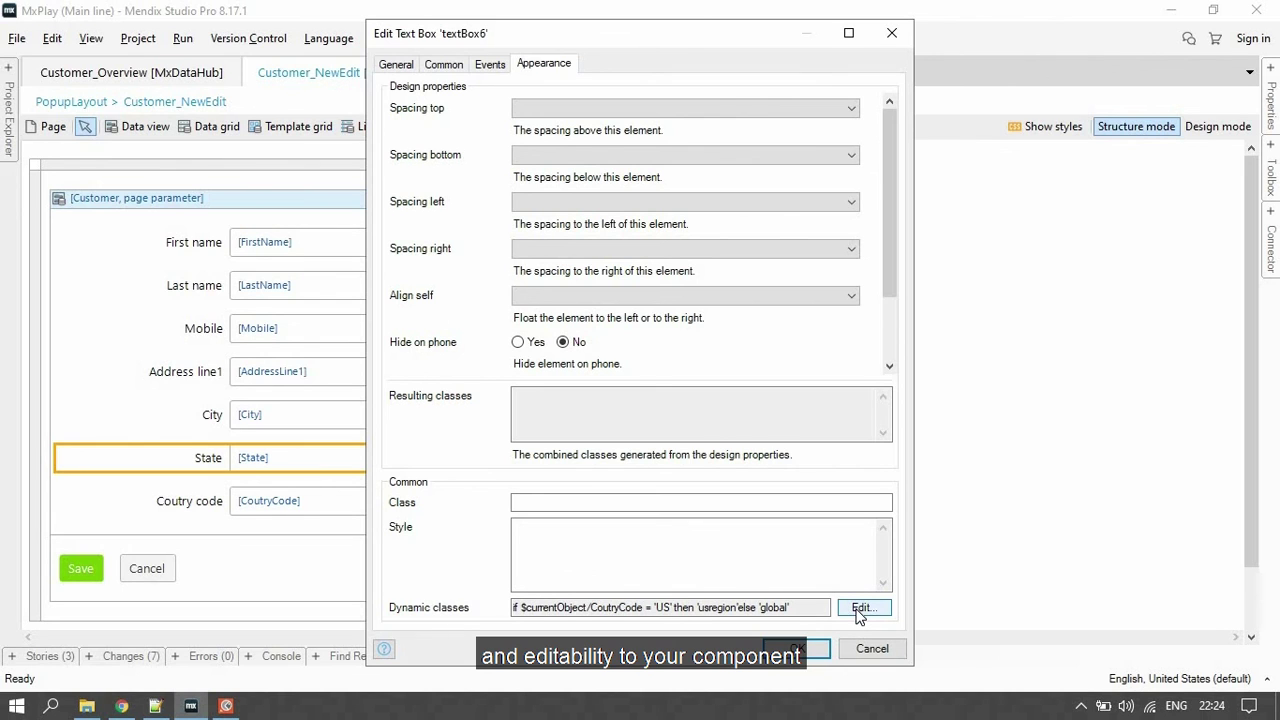
click(860, 609)
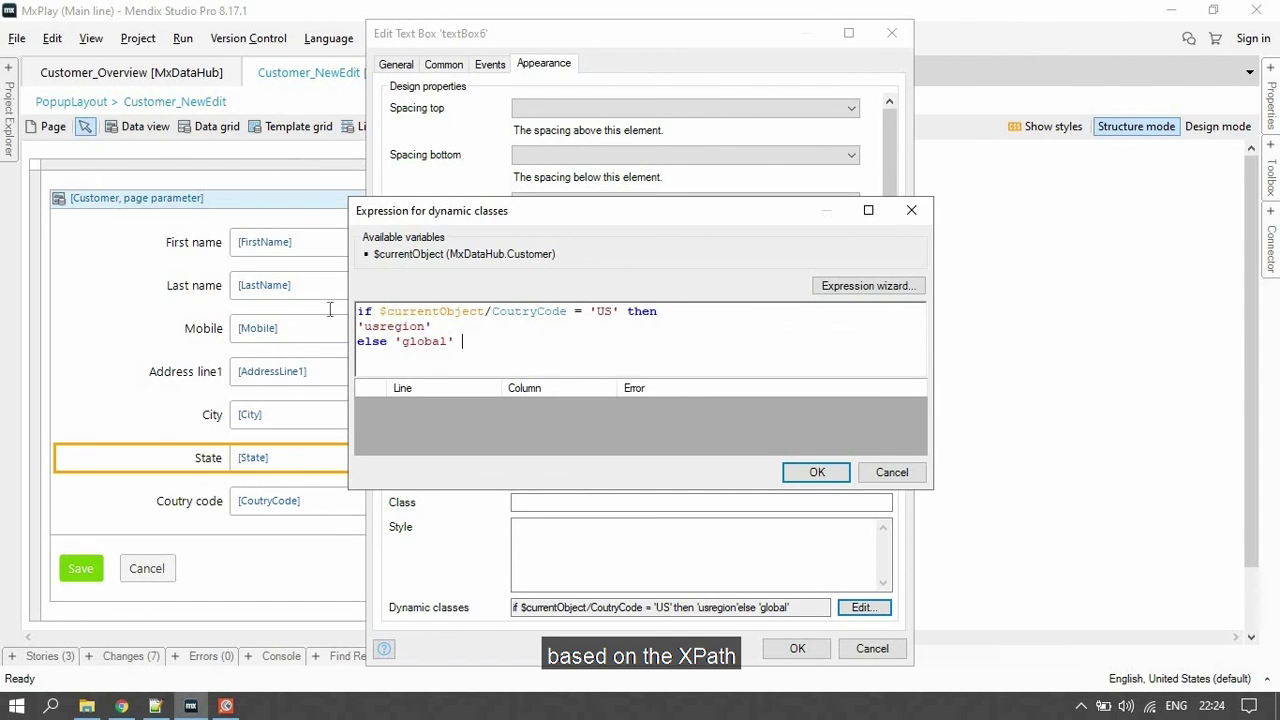
key(ctrl+a)
click(640, 348)
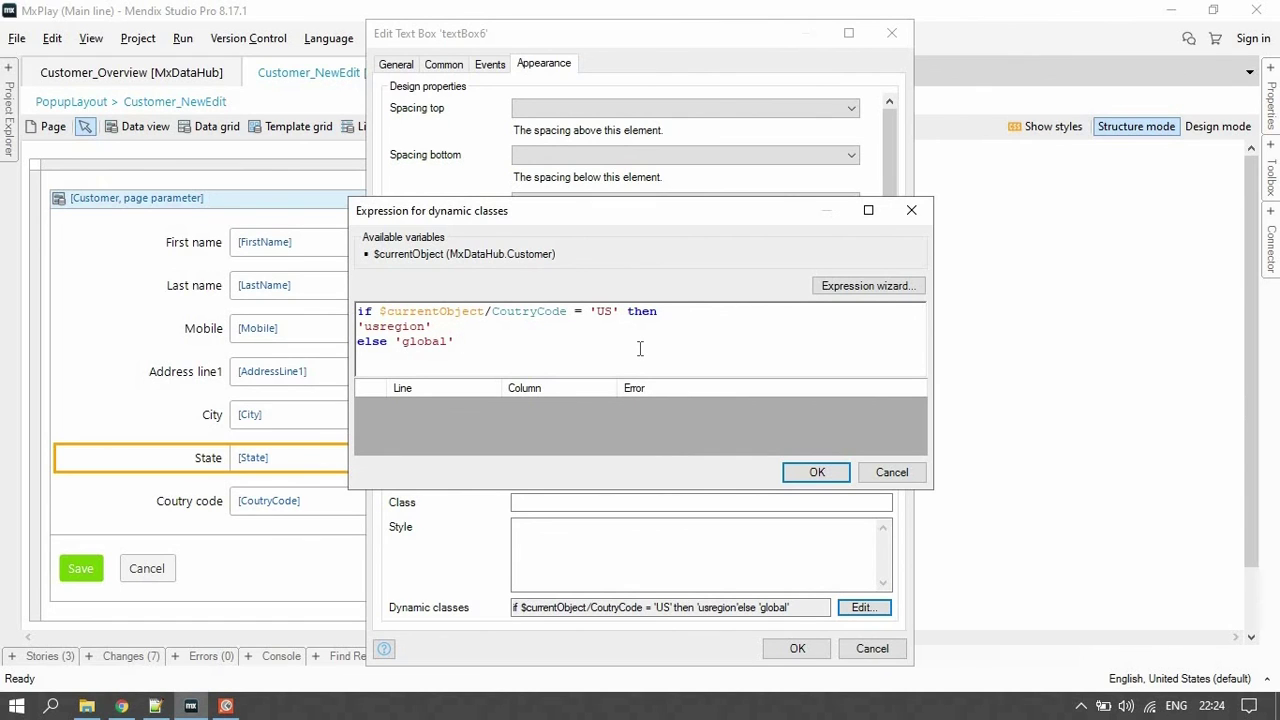
click(815, 472)
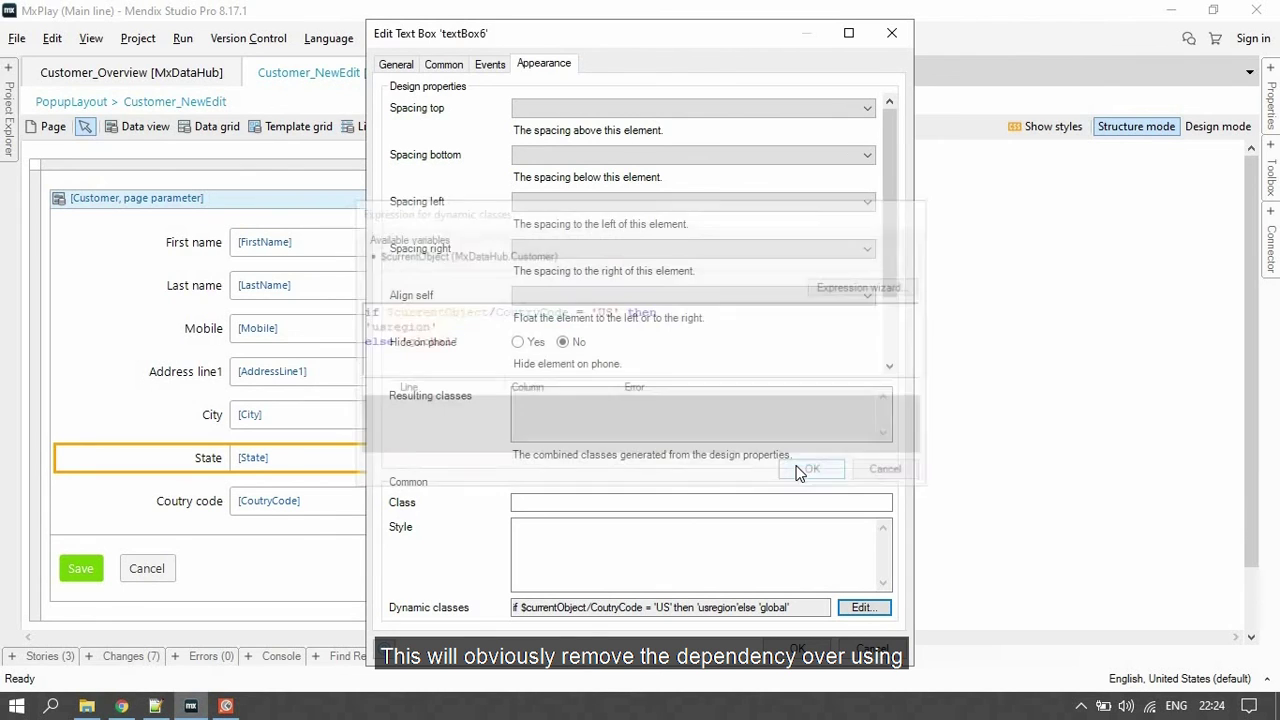